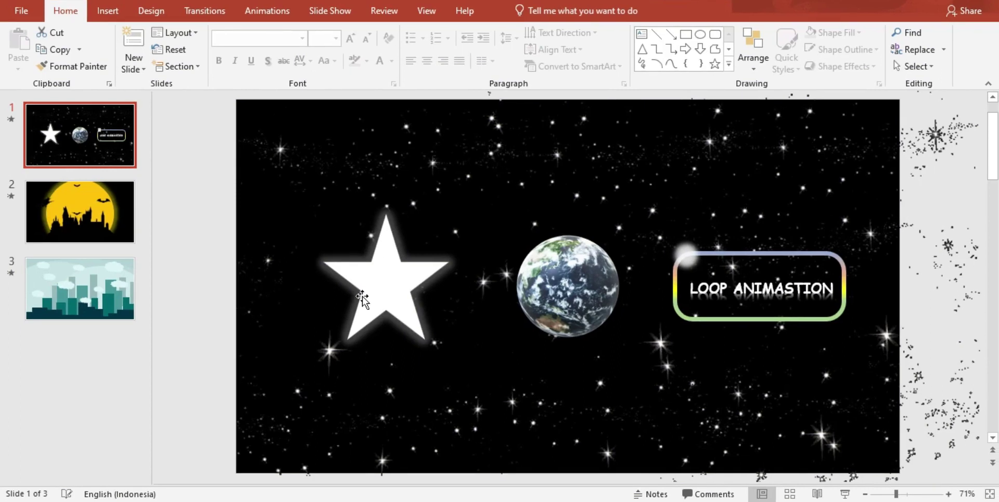
Delete all four animations on the star, earth, oval and title from the Animation Pane.
left_click(407, 284)
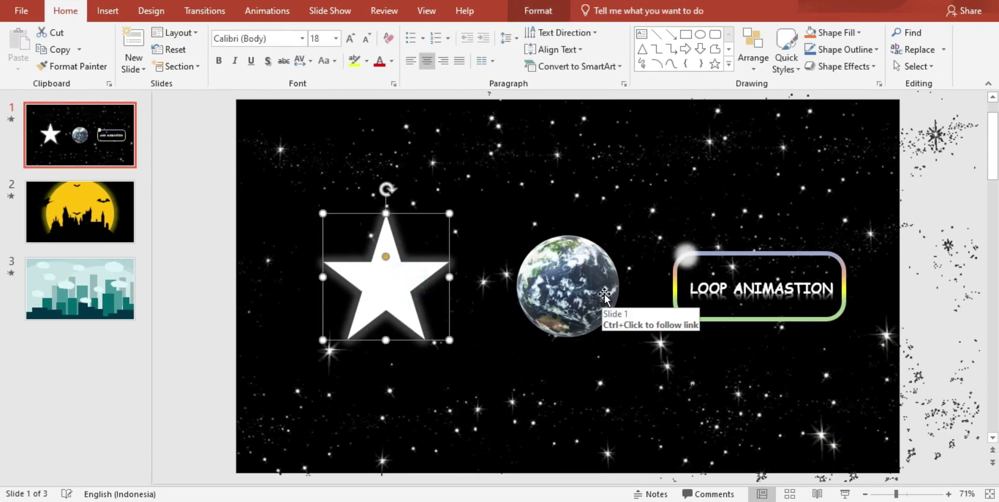
left_click(585, 281)
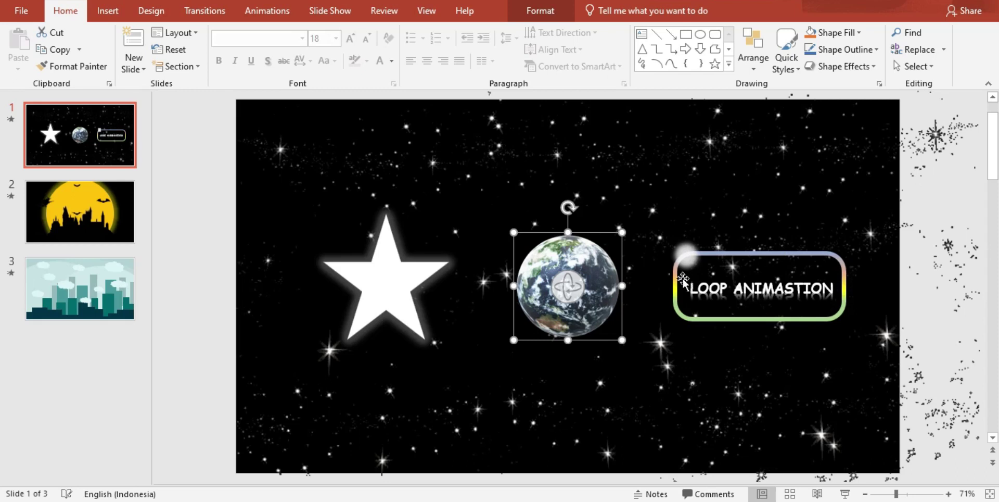
left_click(267, 10)
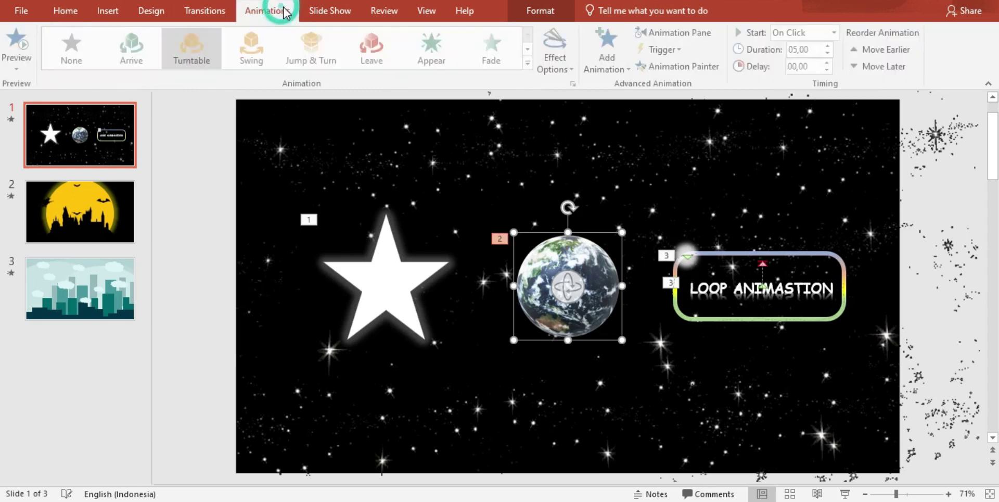
left_click(688, 33)
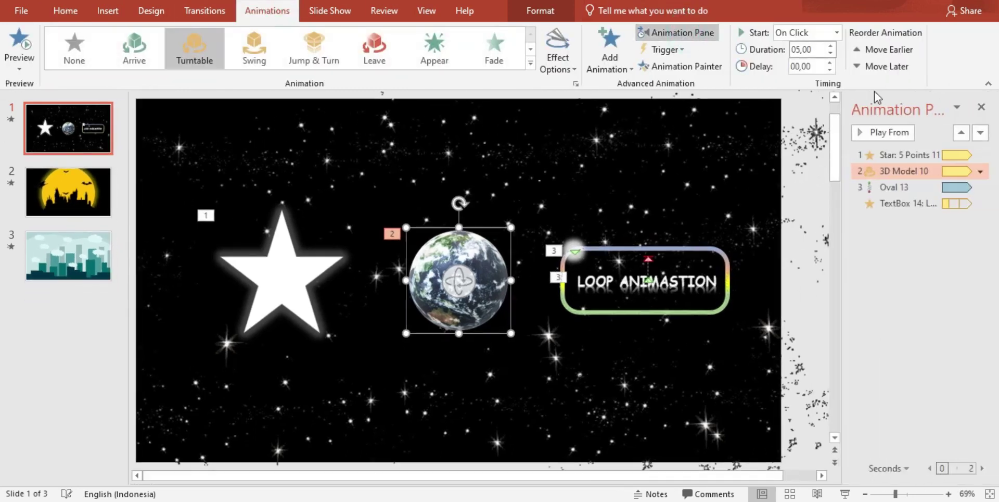
left_click(903, 154)
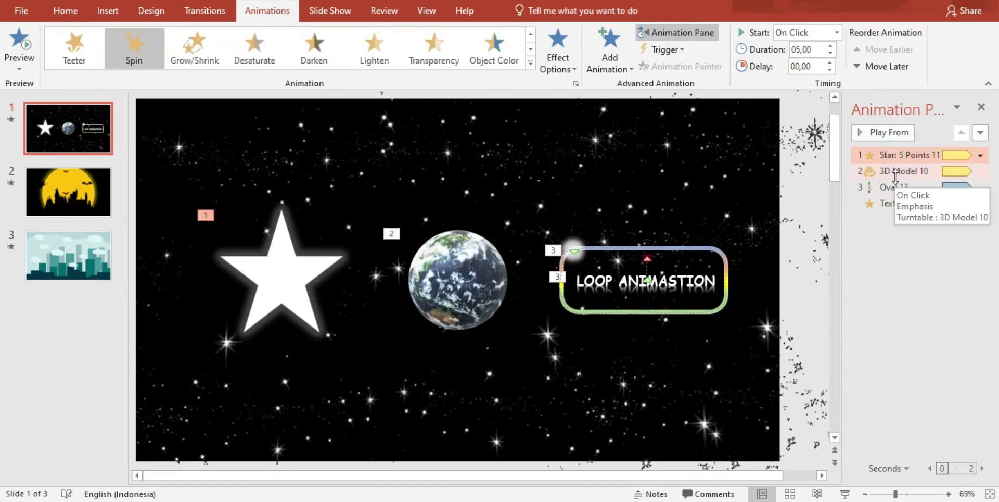
left_click(904, 187, "shift")
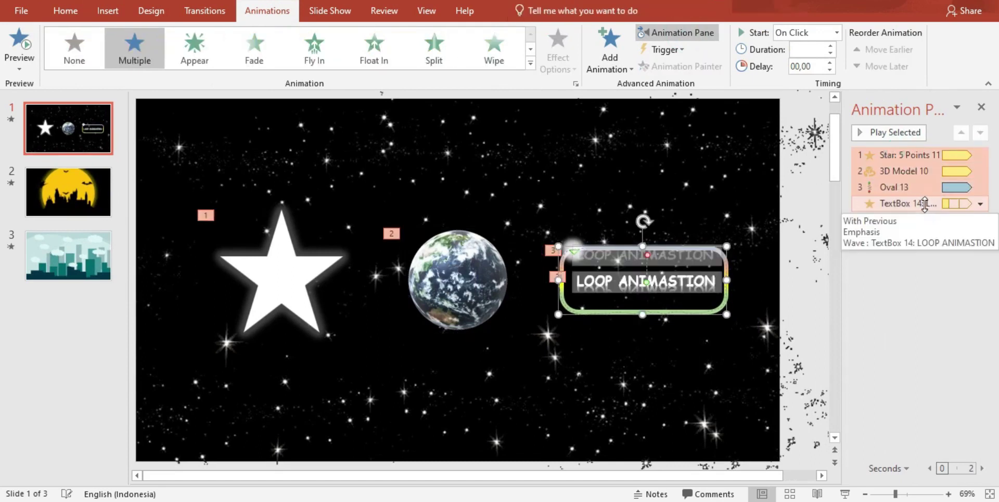
left_click(980, 204)
left_click(924, 322)
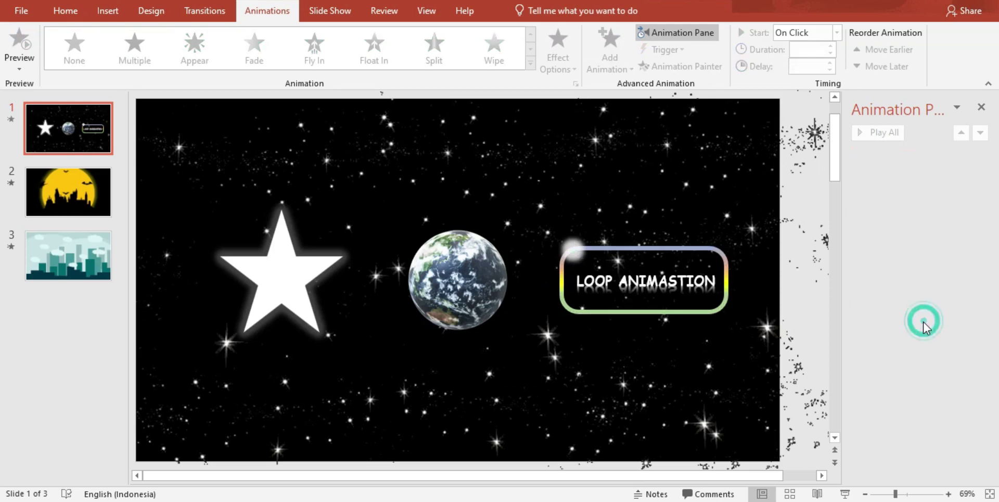
left_click(982, 108)
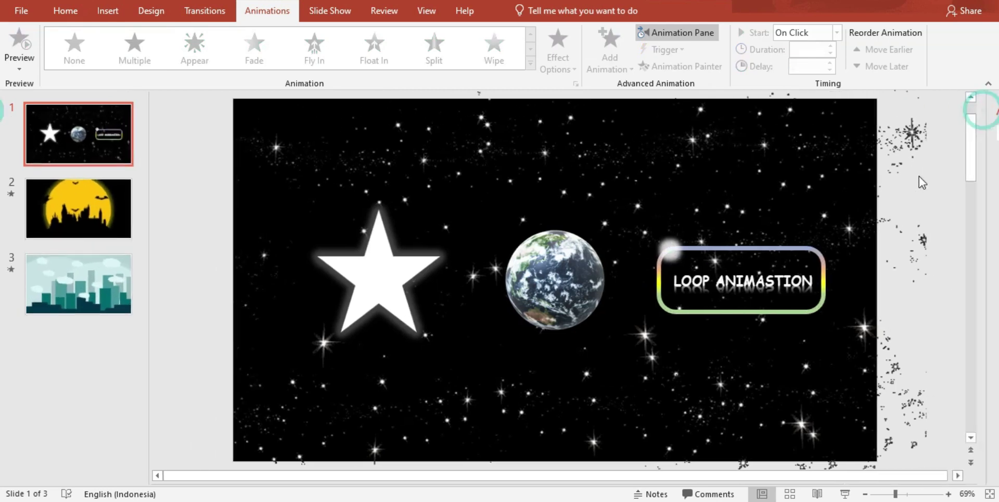
Apply the Spin emphasis effect to the white star on slide 1.
left_click(378, 289)
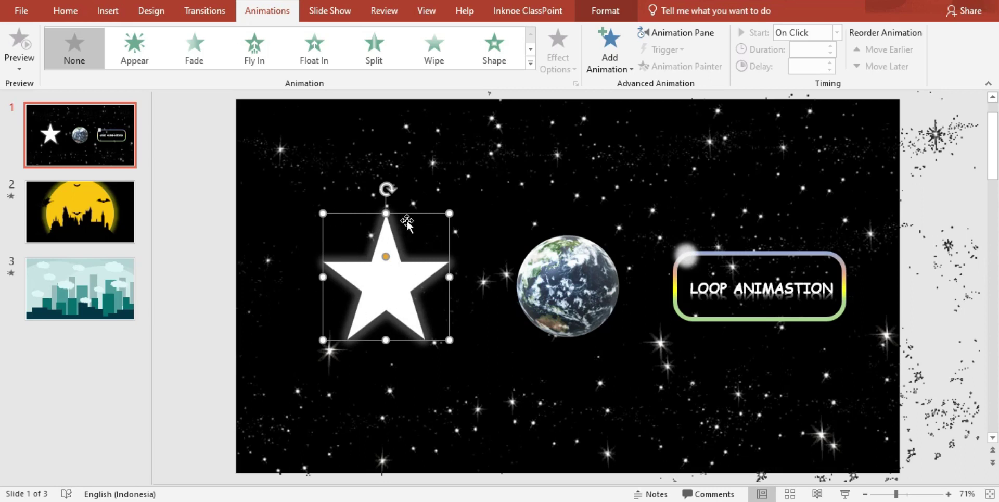
left_click(609, 58)
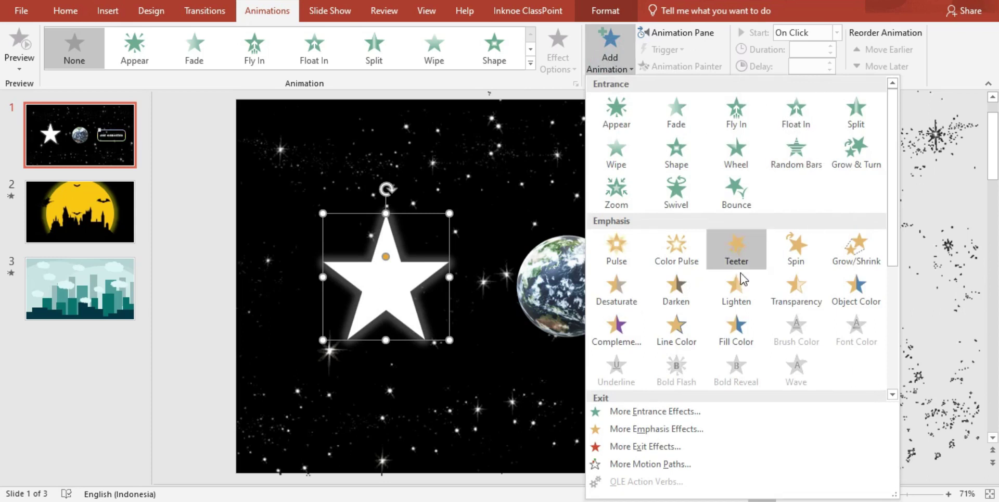
left_click(775, 259)
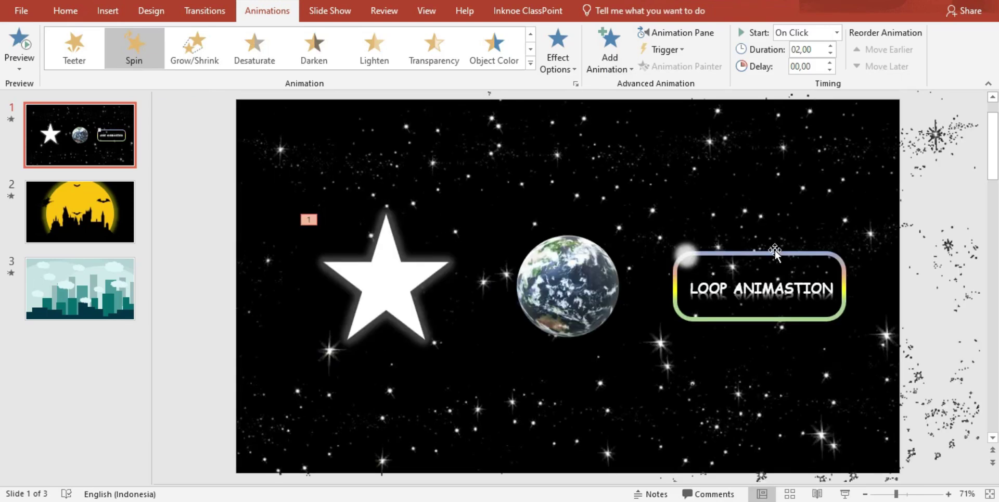
left_click(678, 30)
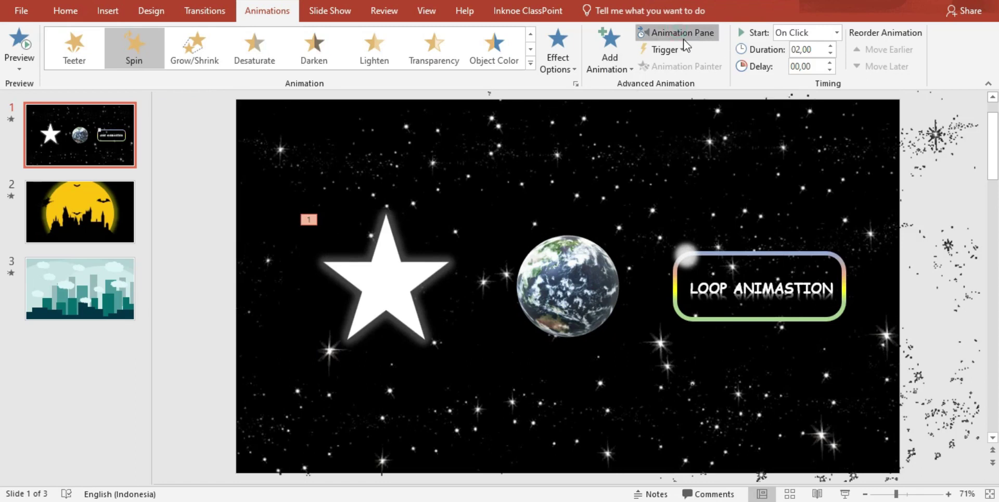
Set the star's Spin to 5 seconds (Very Slow), repeating until the end of the slide.
right_click(922, 159)
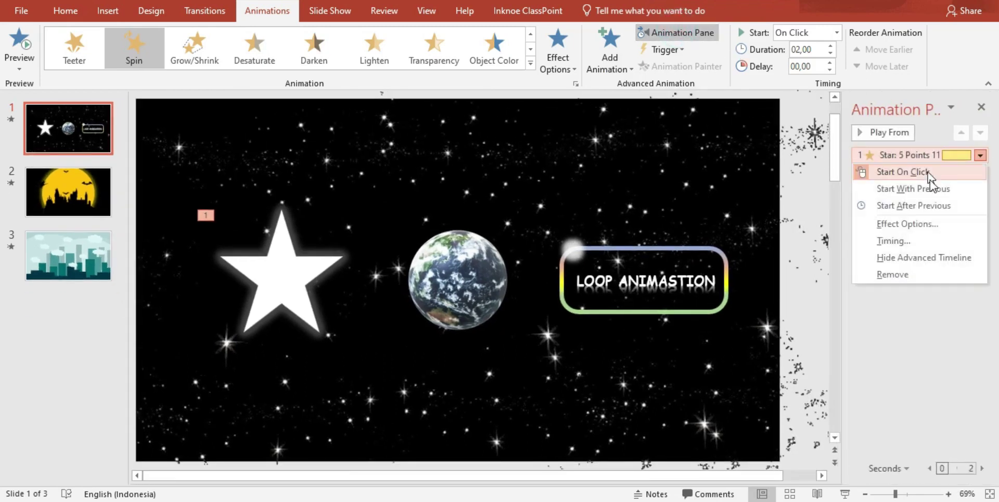
left_click(903, 240)
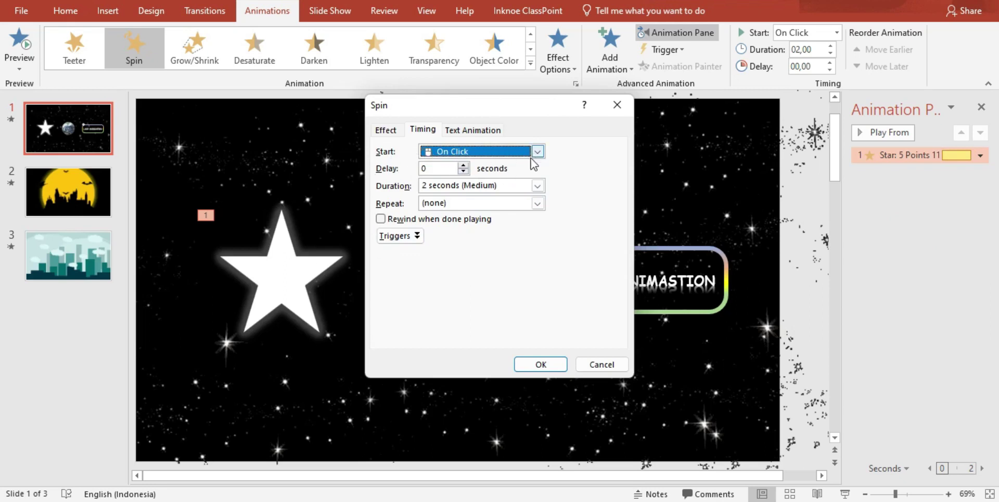
left_click(537, 185)
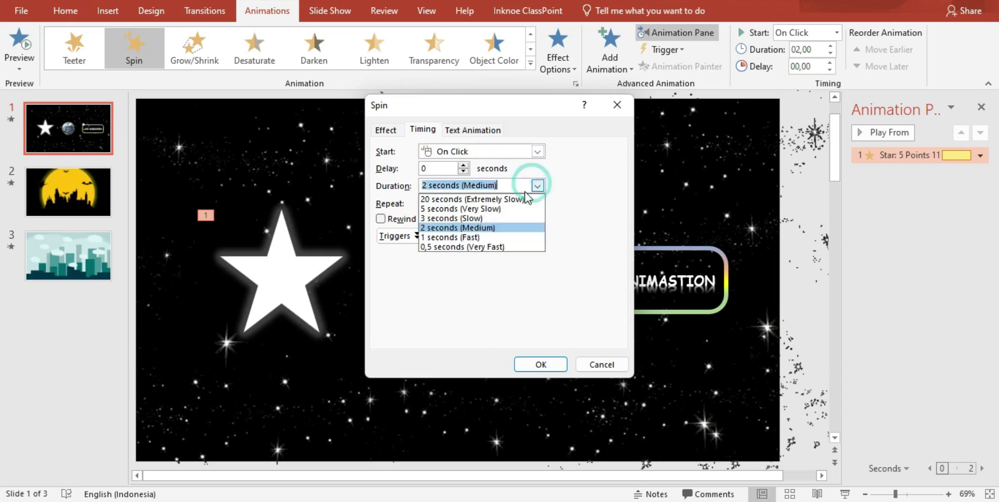
left_click(435, 210)
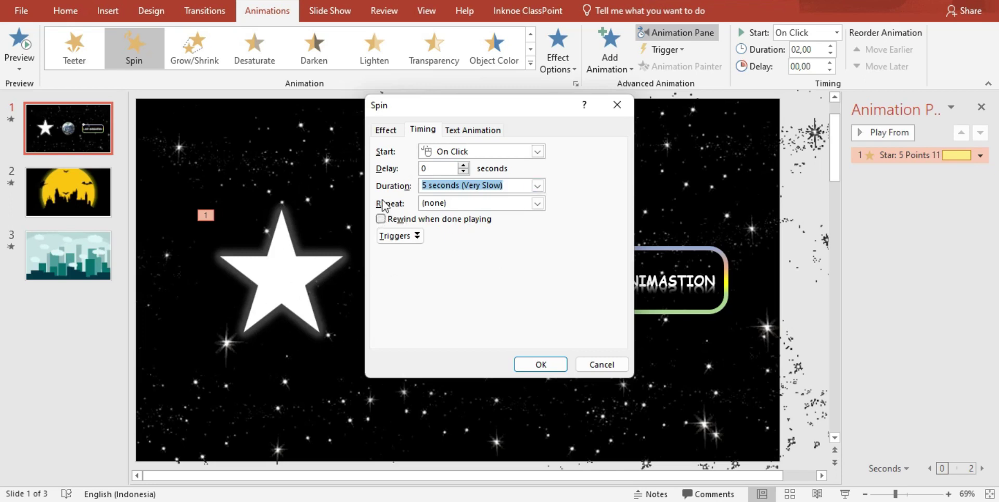
left_click(537, 204)
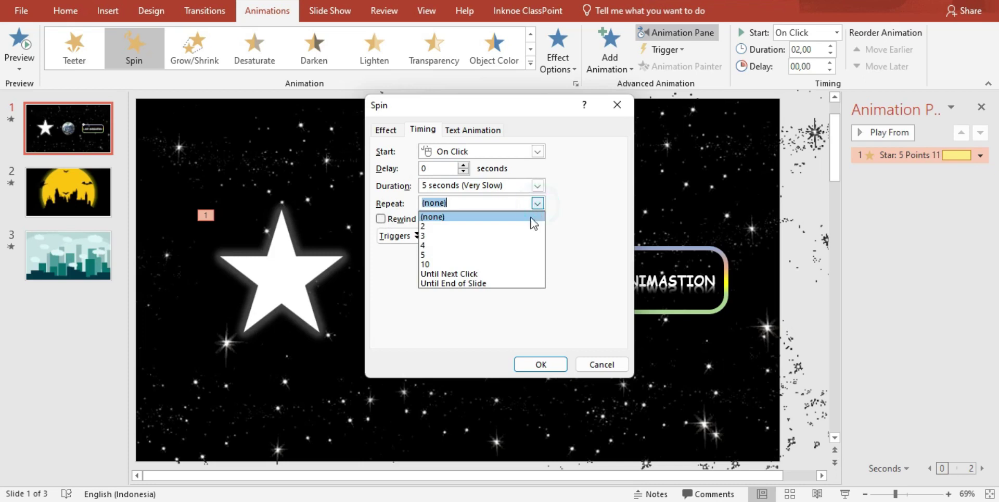
left_click(470, 282)
left_click(387, 131)
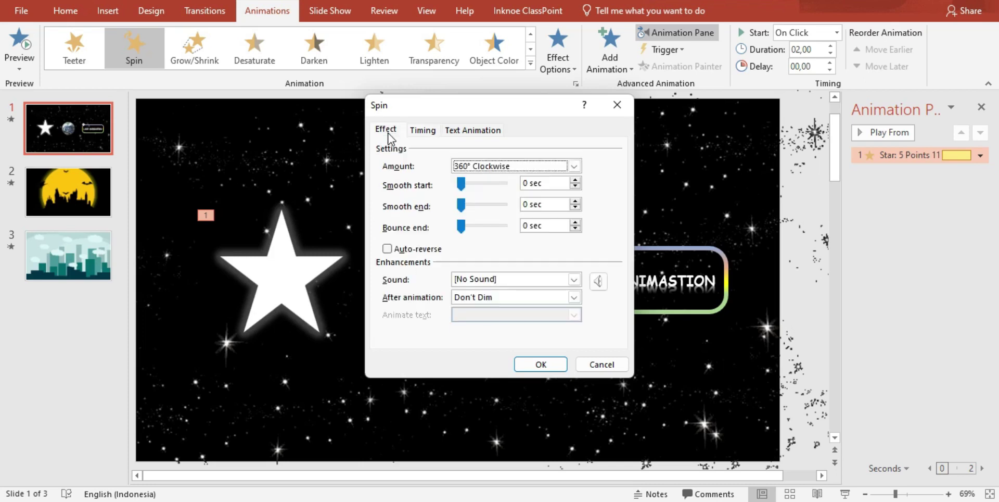
left_click(416, 133)
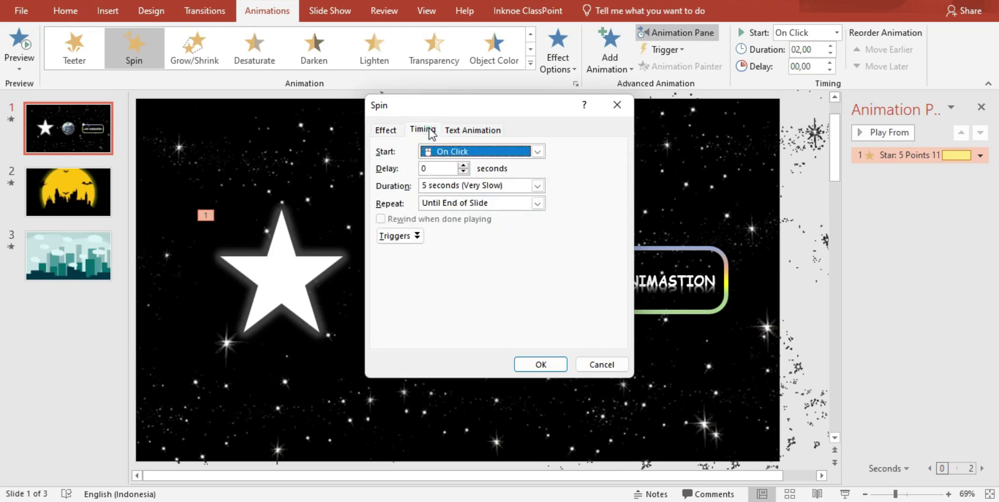
left_click(546, 366)
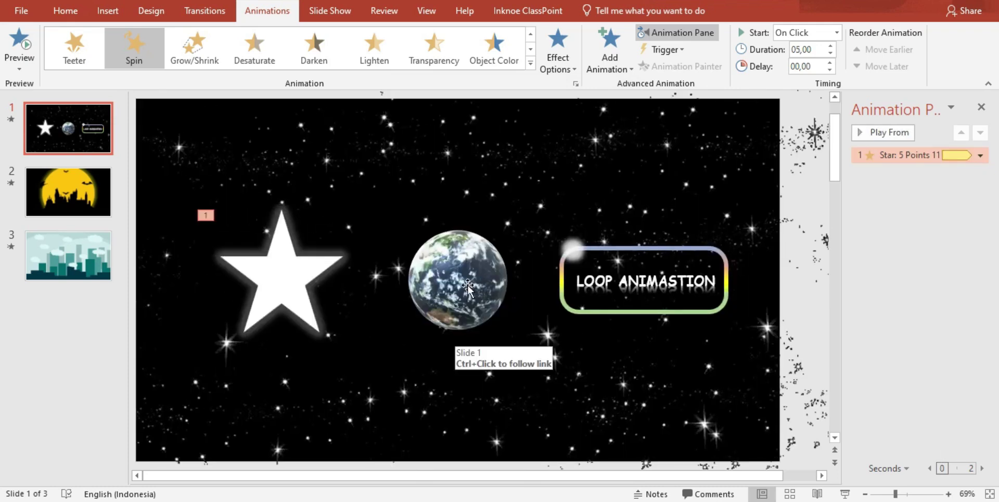
Select the earth model, glance at the Insert 3D Models options, then open the animation gallery.
left_click(460, 283)
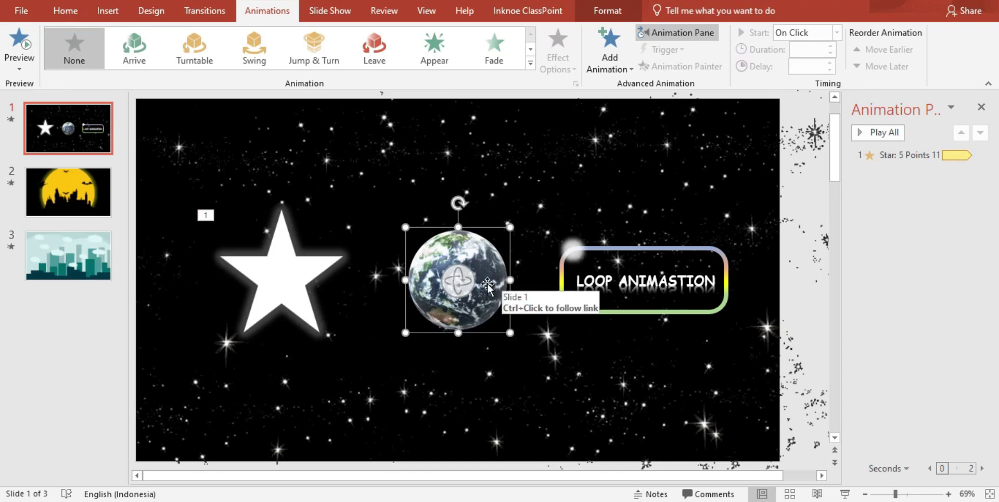
key("Escape")
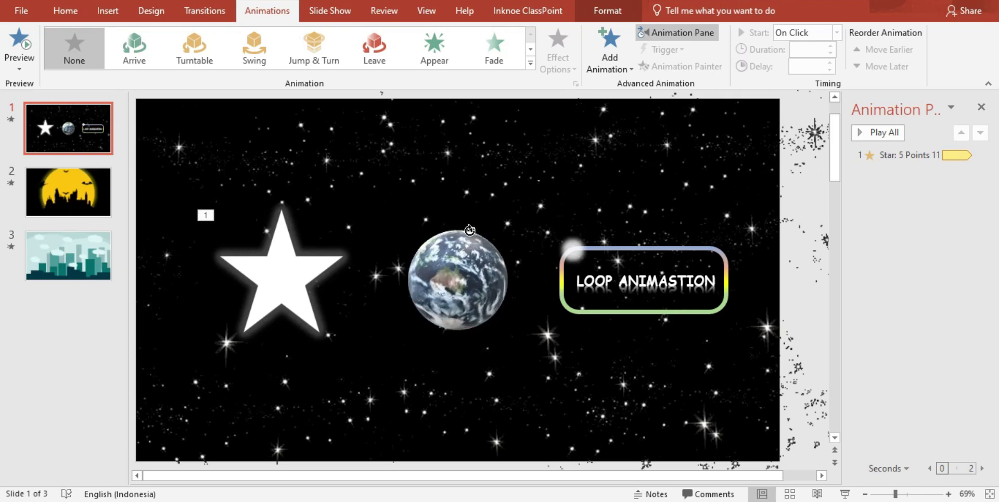
left_click(457, 281)
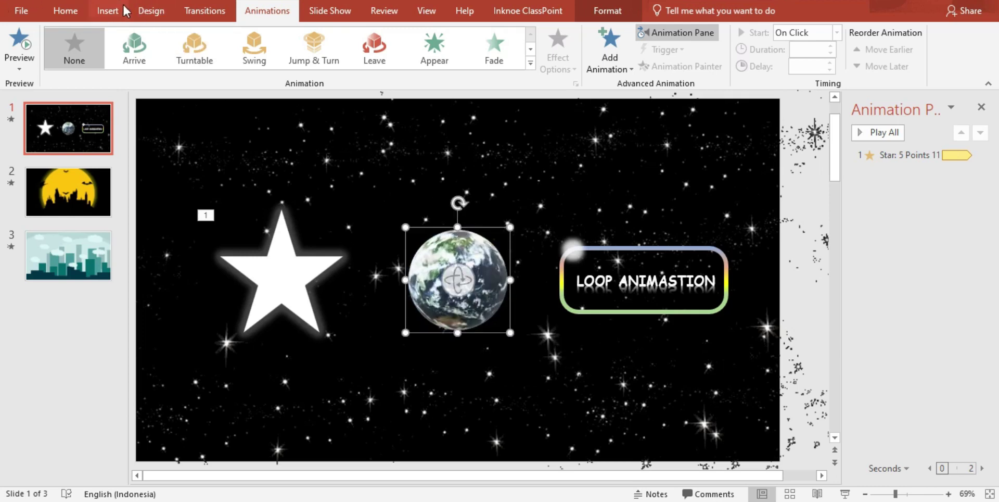
left_click(108, 10)
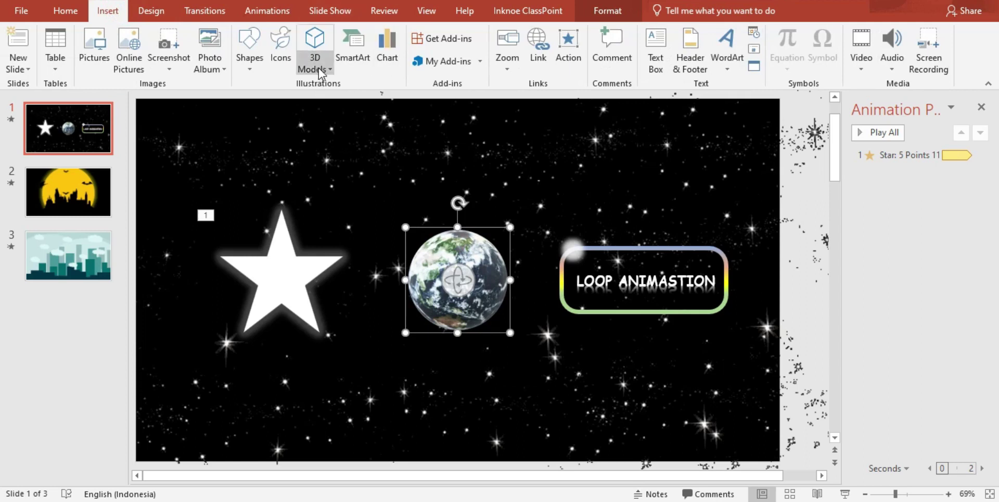
left_click(320, 67)
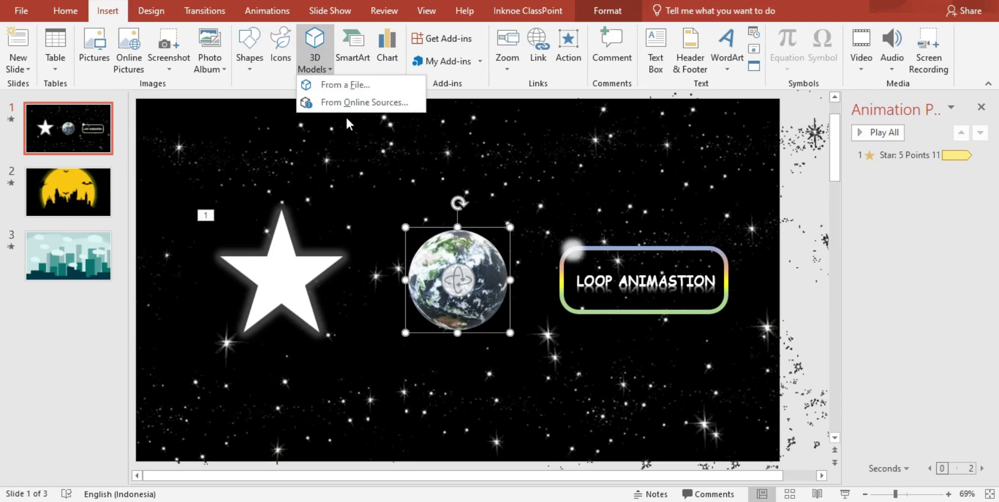
left_click(465, 179)
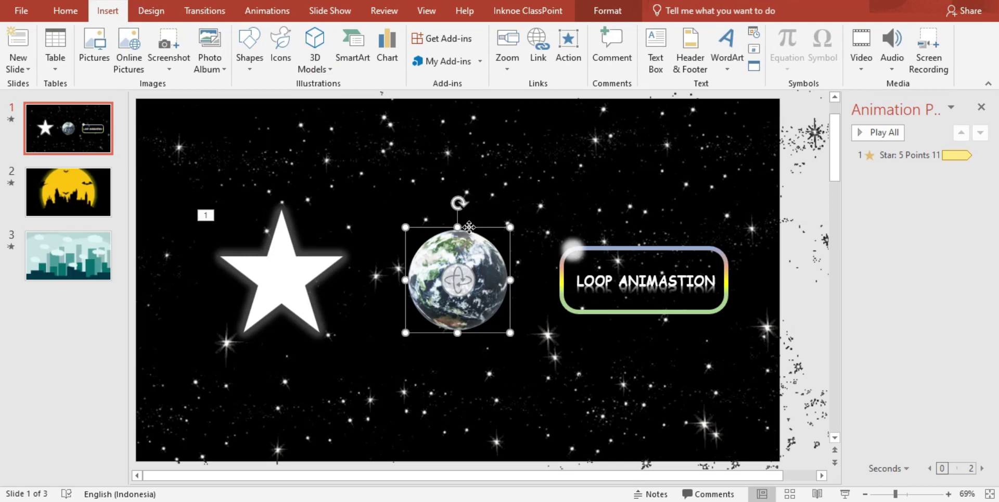
left_click(272, 10)
left_click(614, 54)
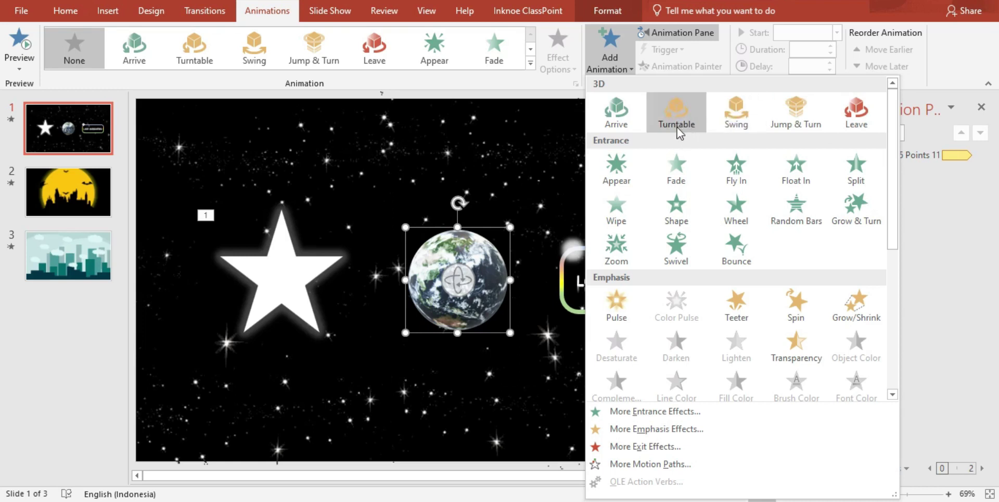
Apply a Turntable animation to the earth and review its Right, Full Spin effect options.
left_click(684, 120)
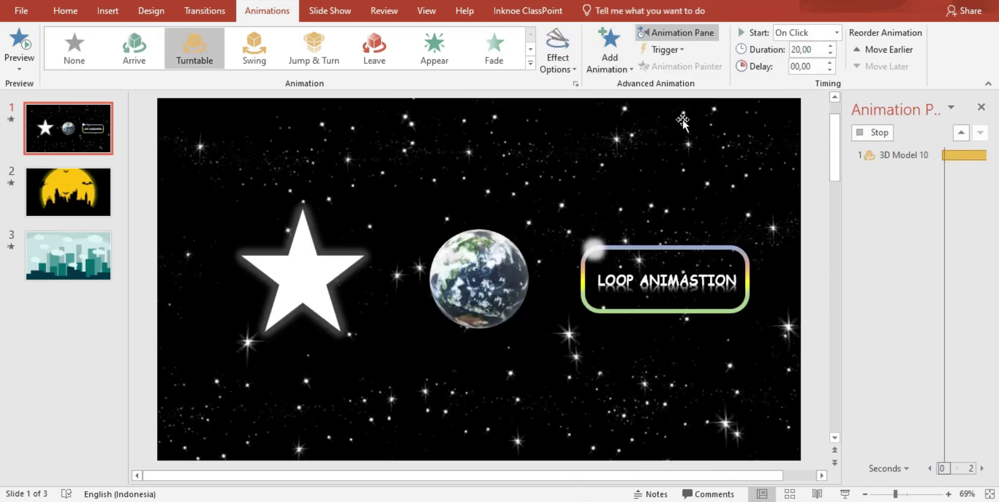
left_click(570, 68)
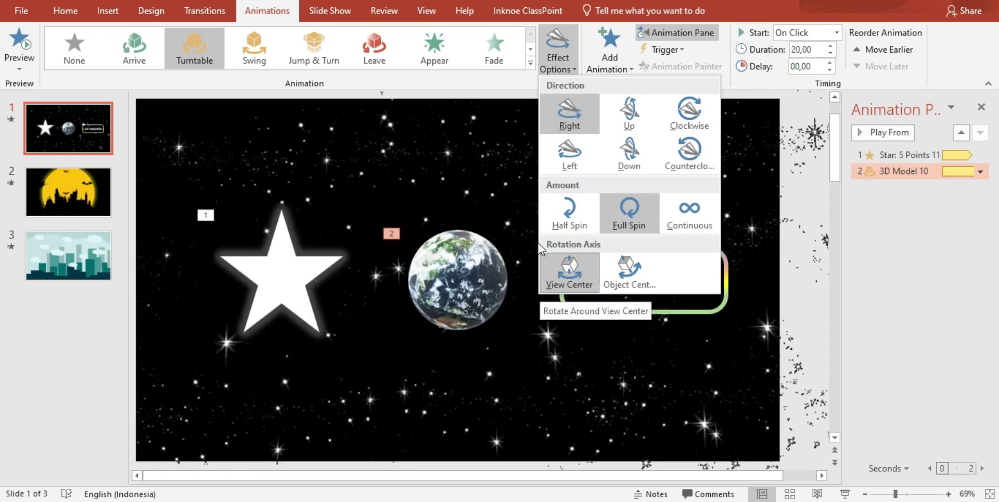
left_click(557, 61)
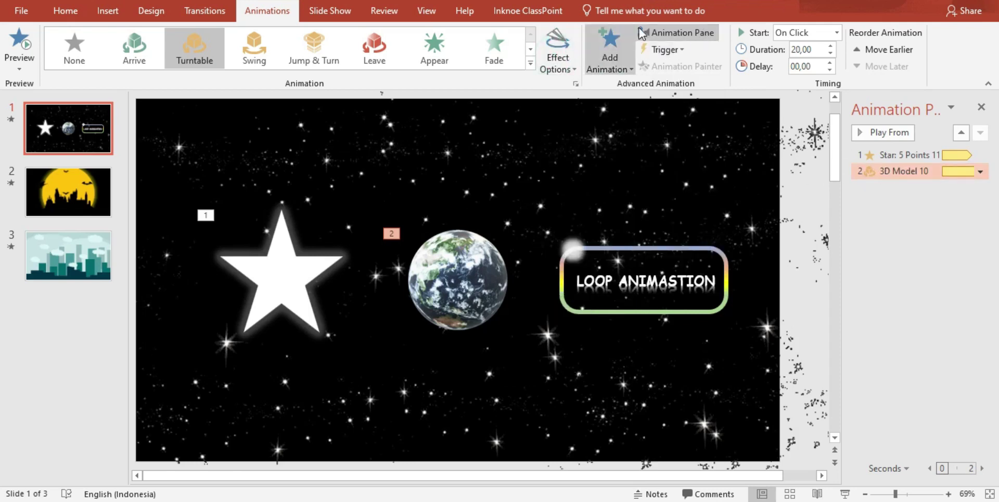
Set the earth's Turntable to 5 seconds, repeating until slide end, with 0 sec smooth start and end.
right_click(909, 173)
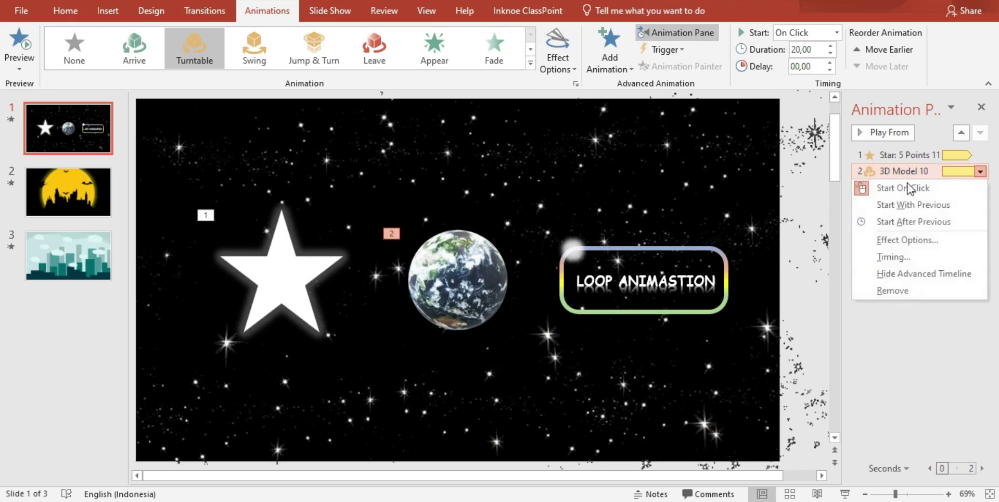
left_click(893, 257)
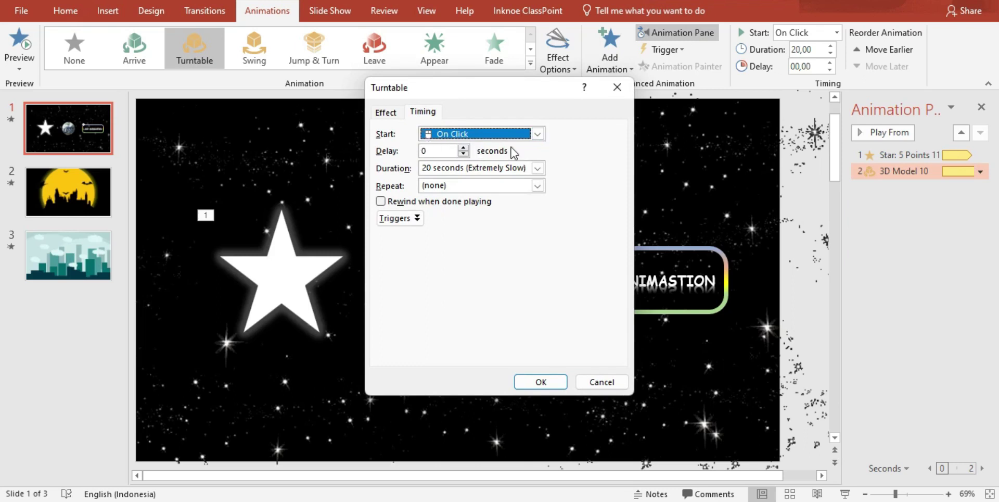
left_click(538, 168)
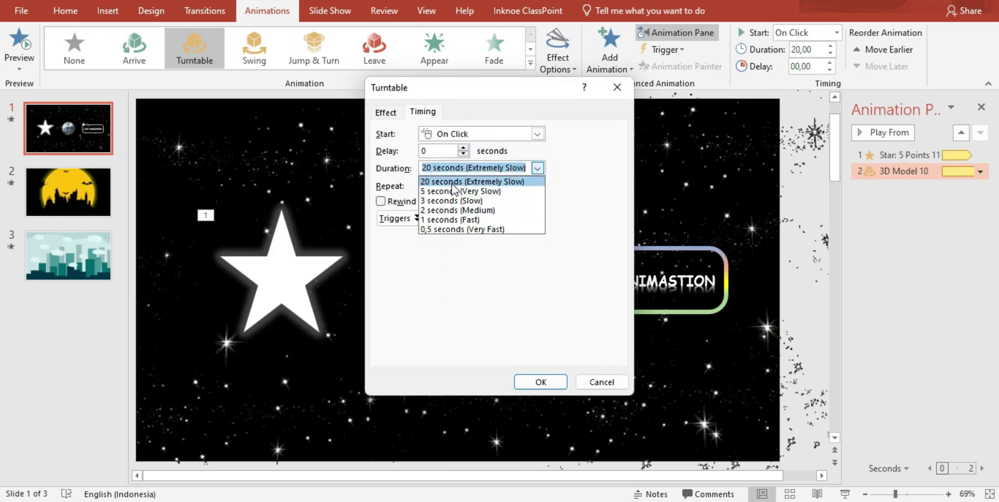
left_click(430, 191)
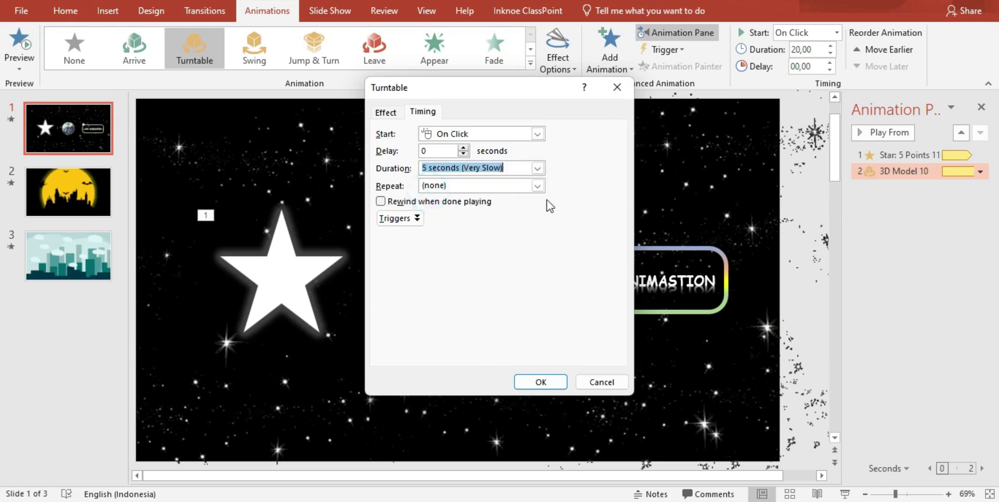
left_click(537, 186)
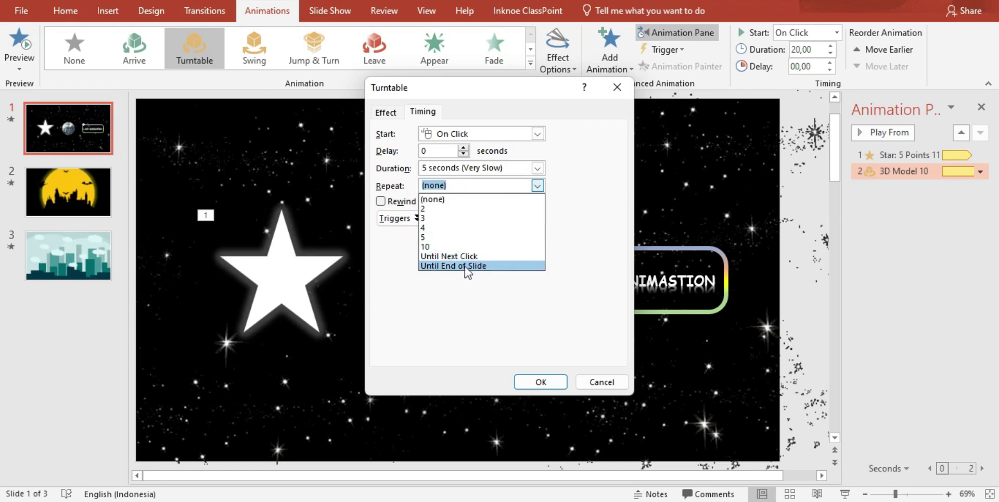
left_click(430, 267)
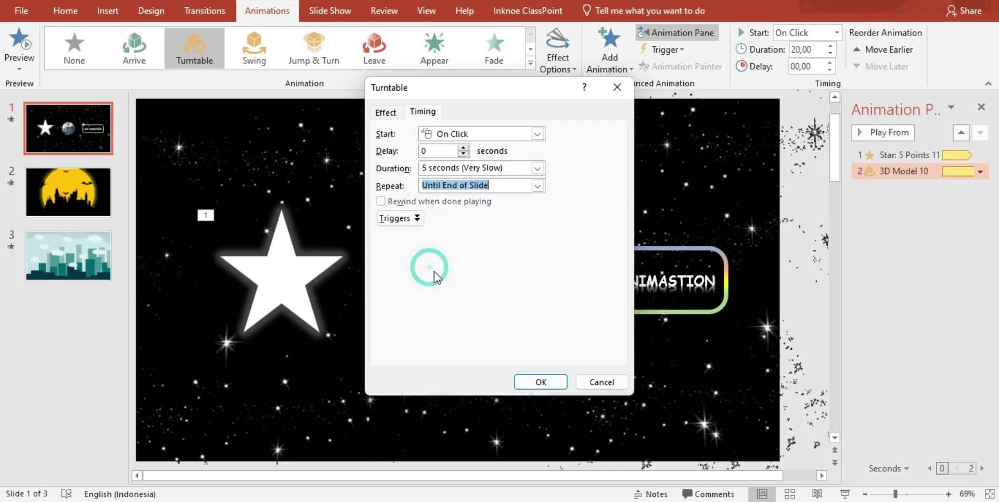
left_click(387, 112)
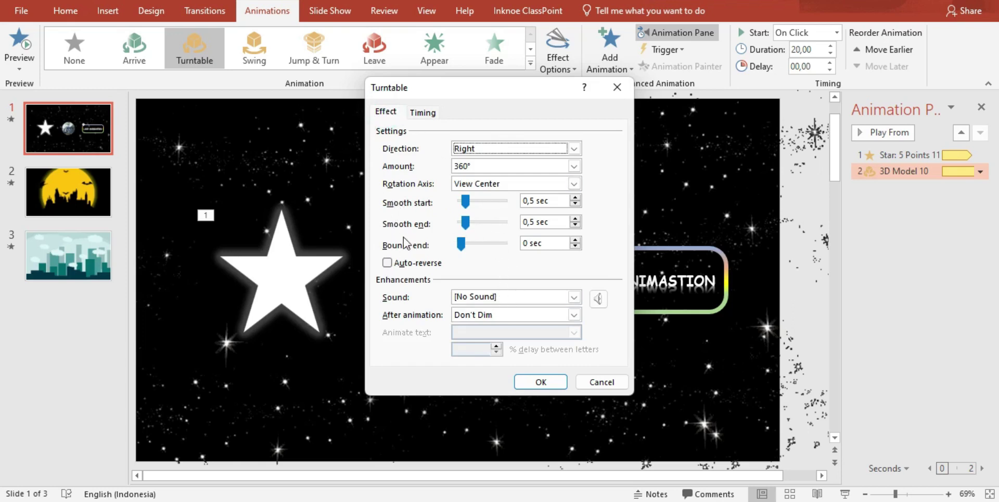
left_click_drag(464, 223, 454, 197)
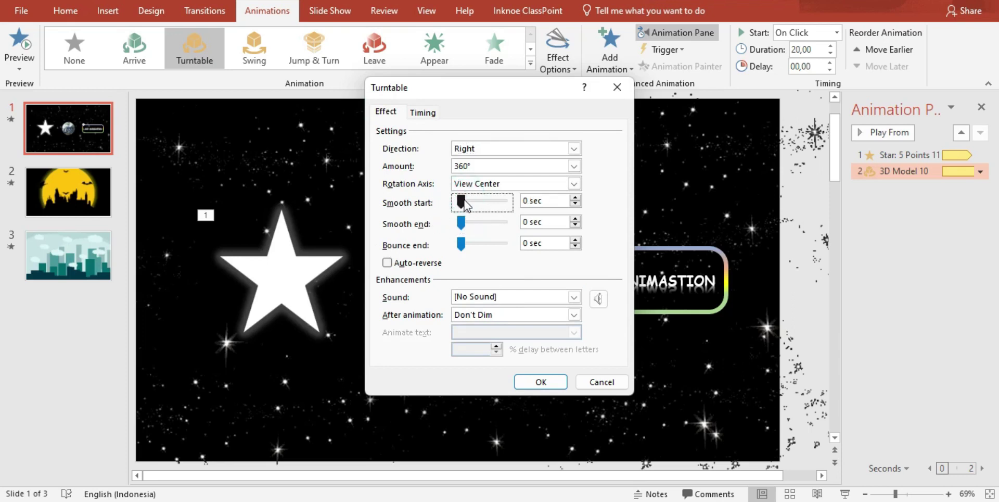
left_click(541, 382)
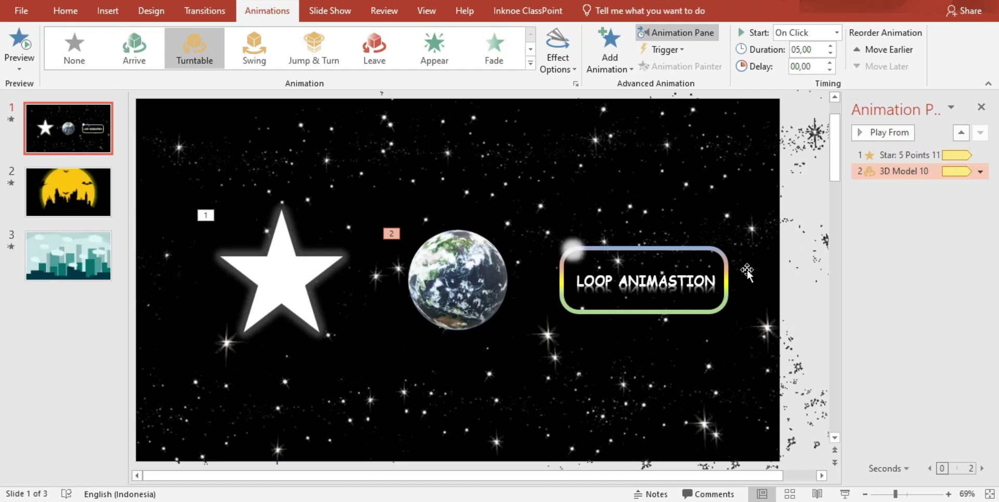
Select the glowing dot on the Loop Animation frame's corner and browse down to Motion Paths.
left_click(572, 249)
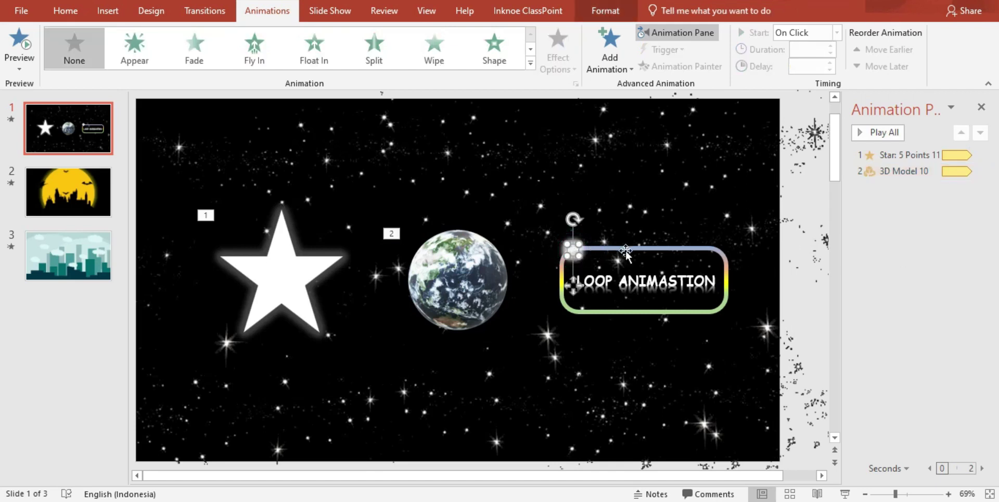
left_click(573, 312)
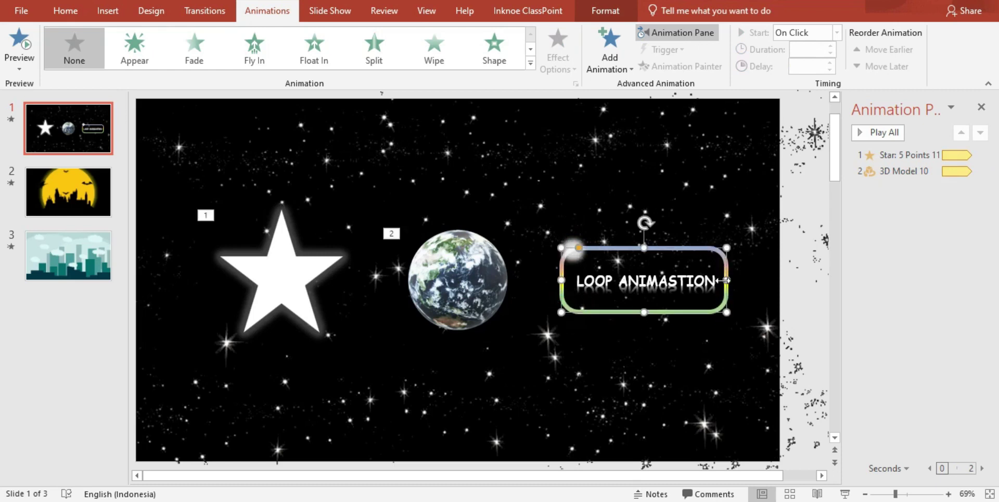
left_click_drag(573, 244, 571, 250)
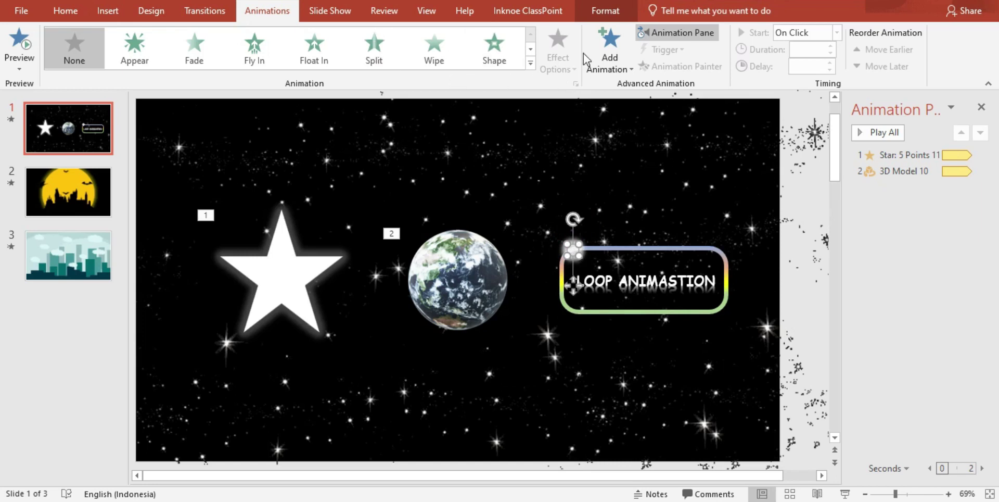
left_click(609, 54)
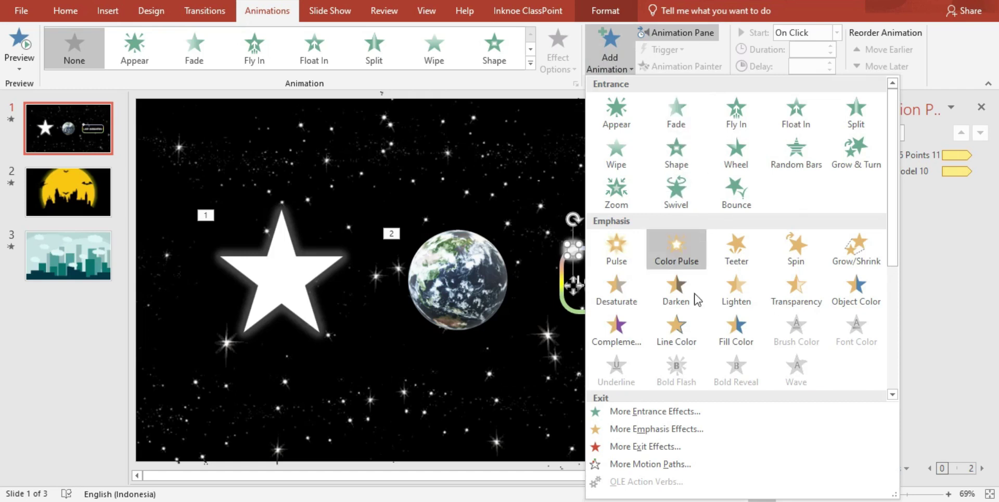
scroll(695, 323, "down", 5)
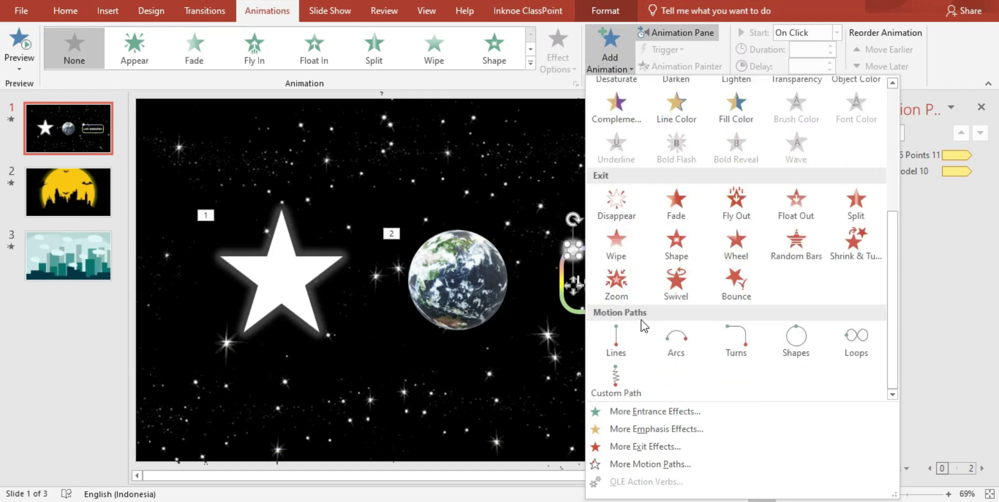
Choose a Custom Path motion and zoom in on the Loop Animation frame.
left_click(622, 382)
left_click(897, 492)
left_click_drag(900, 495, 917, 494)
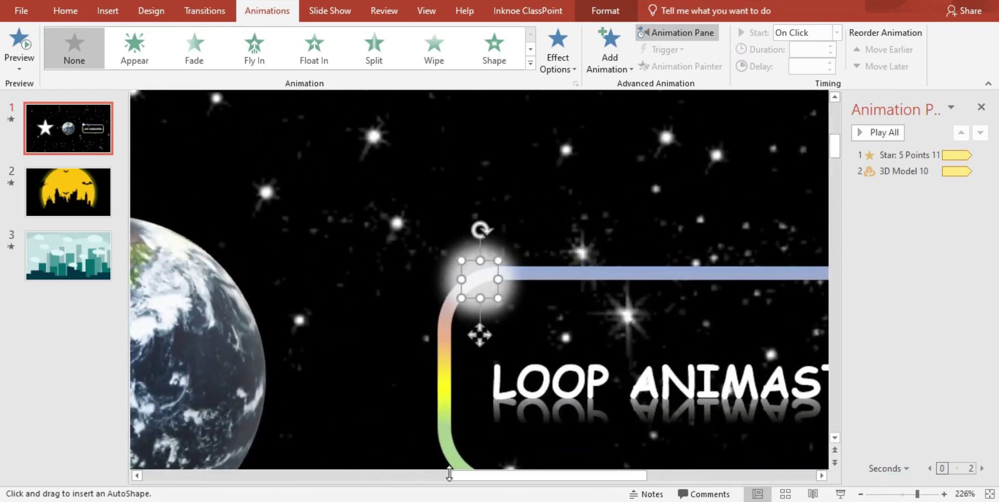
left_click_drag(461, 475, 592, 474)
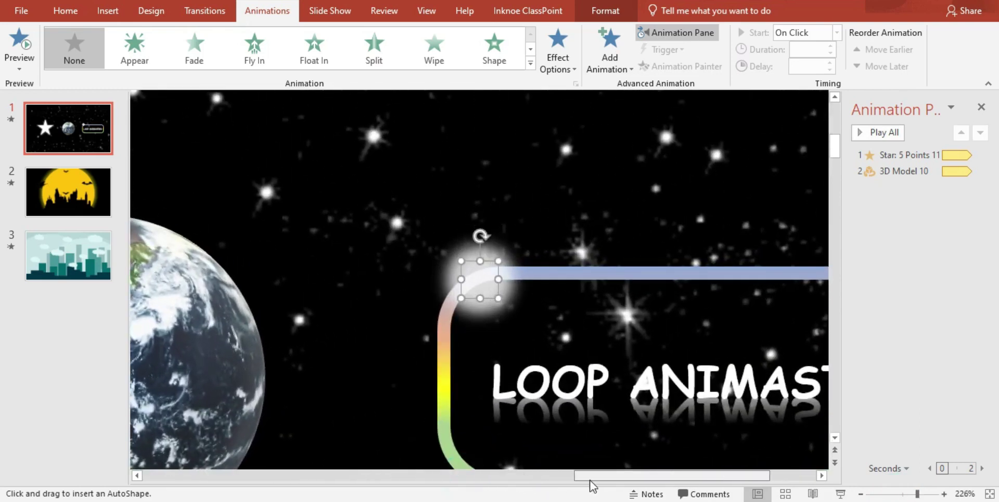
left_click_drag(651, 476, 564, 491)
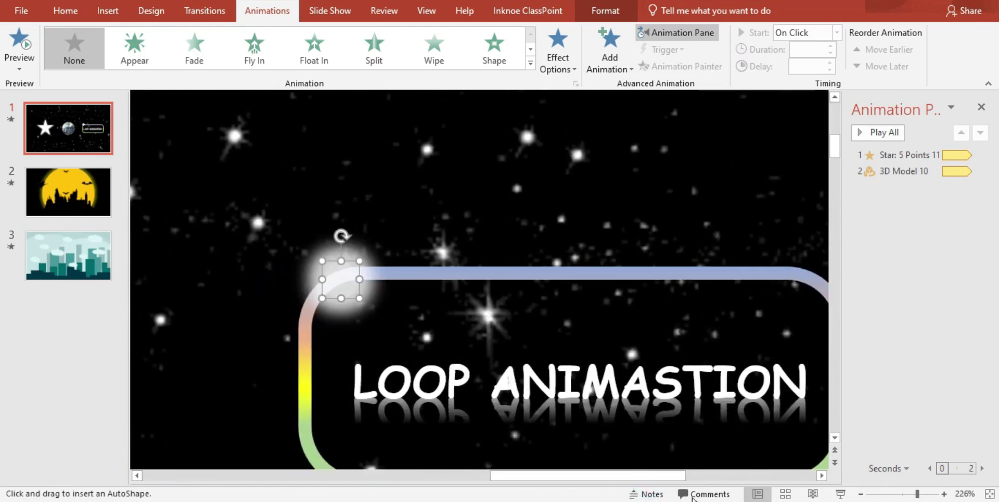
left_click_drag(678, 476, 714, 477)
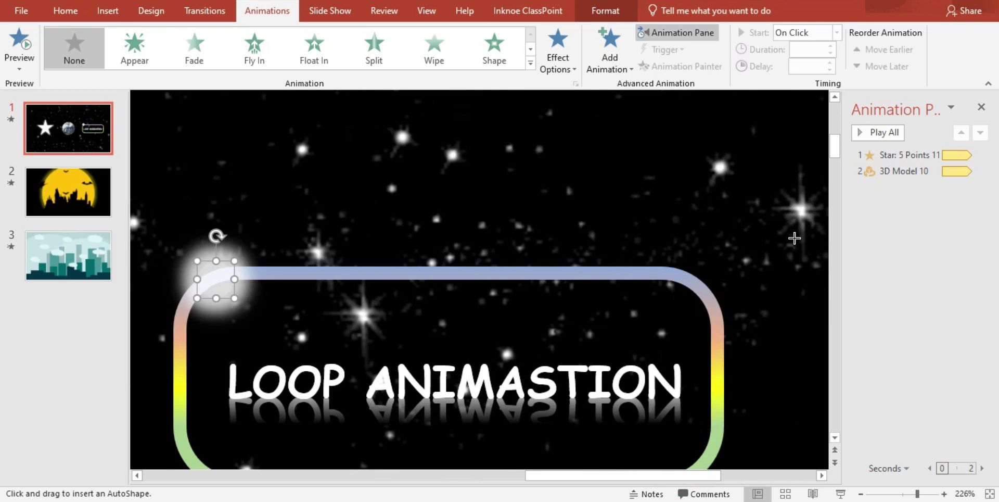
left_click(834, 437)
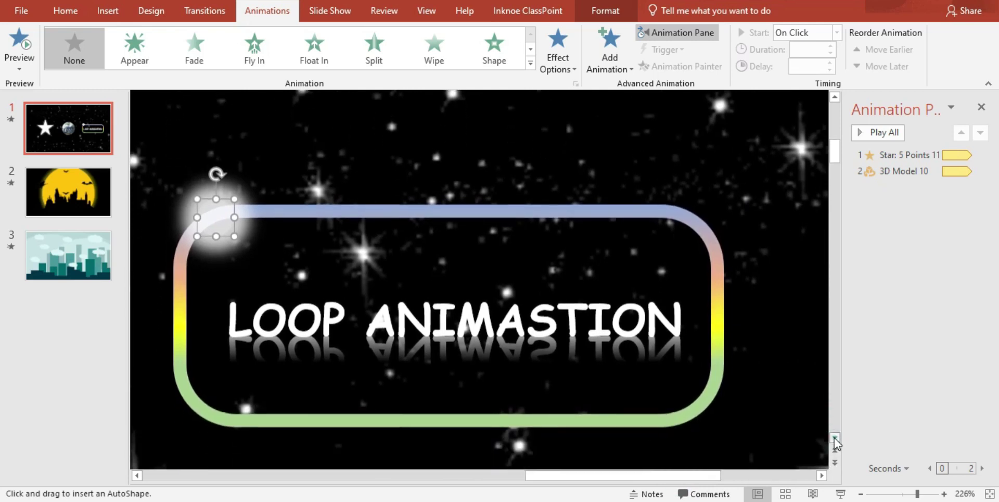
Draw a freehand path from the dot around the whole frame back to the top-left corner.
left_click_drag(222, 206, 499, 201)
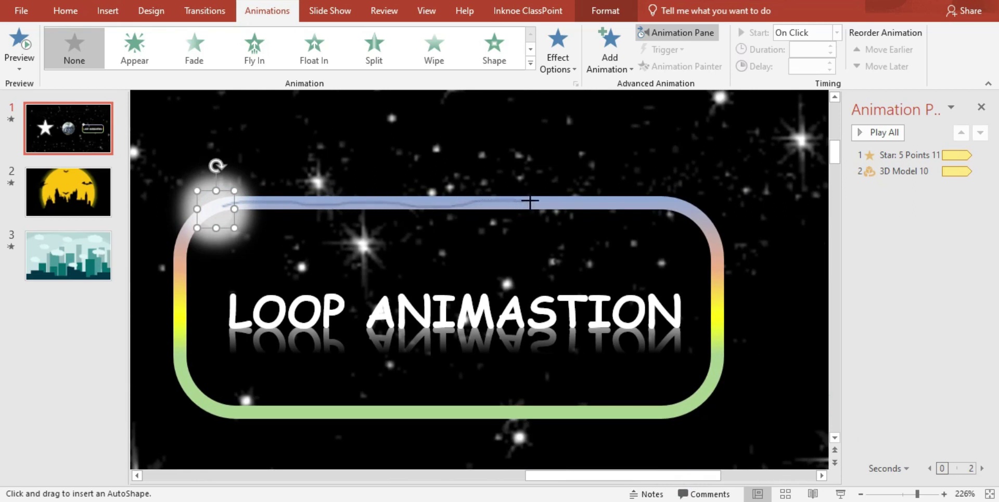
left_click_drag(552, 201, 617, 203)
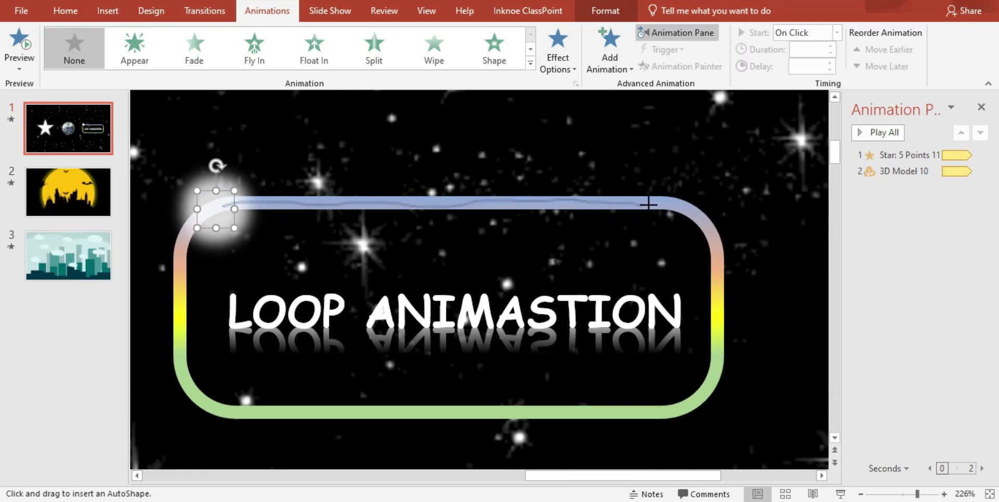
left_click_drag(684, 206, 719, 306)
mouse_move(719, 347)
left_mouse_down()
mouse_move(596, 414)
mouse_move(252, 415)
mouse_move(197, 399)
left_mouse_up()
left_click_drag(177, 353, 180, 249)
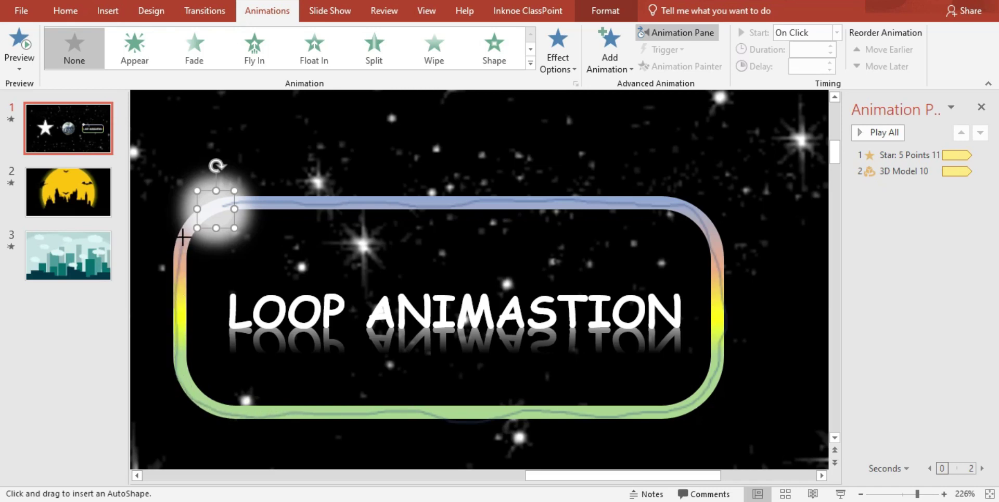
left_click_drag(186, 227, 216, 208)
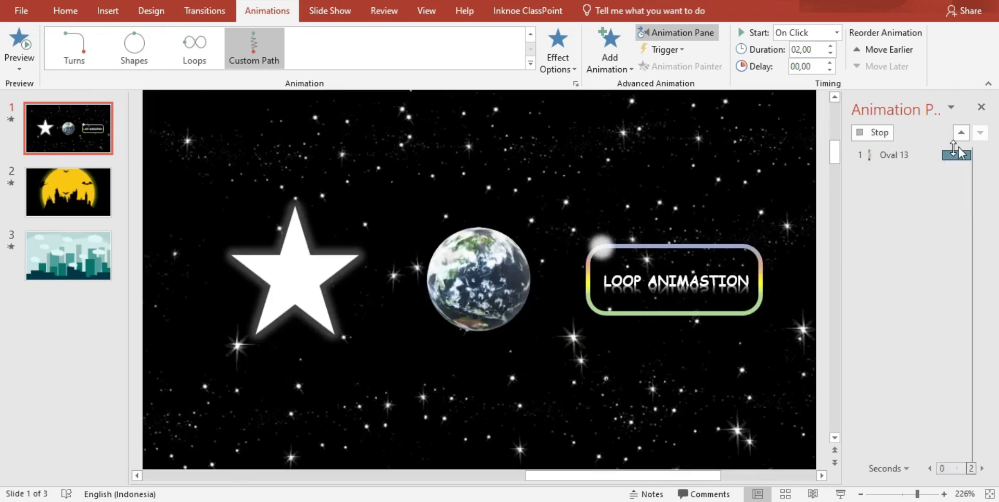
Keep the dot's path at 2 seconds, repeating until slide end, with 0 sec smooth start and end.
left_click(981, 188)
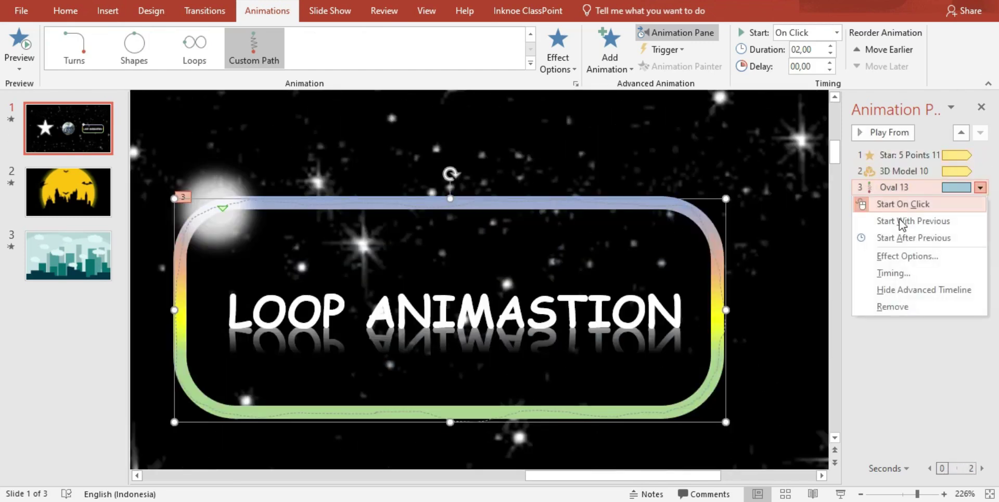
left_click(892, 272)
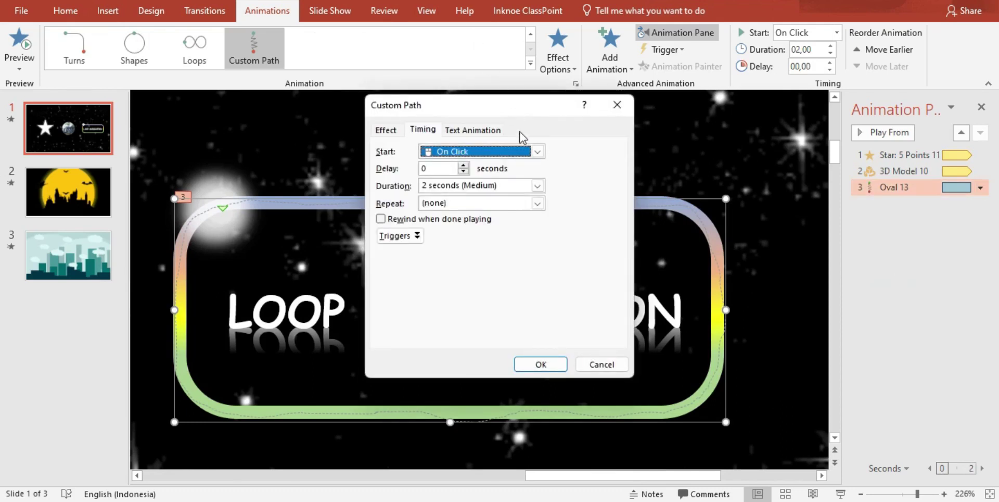
left_click(538, 186)
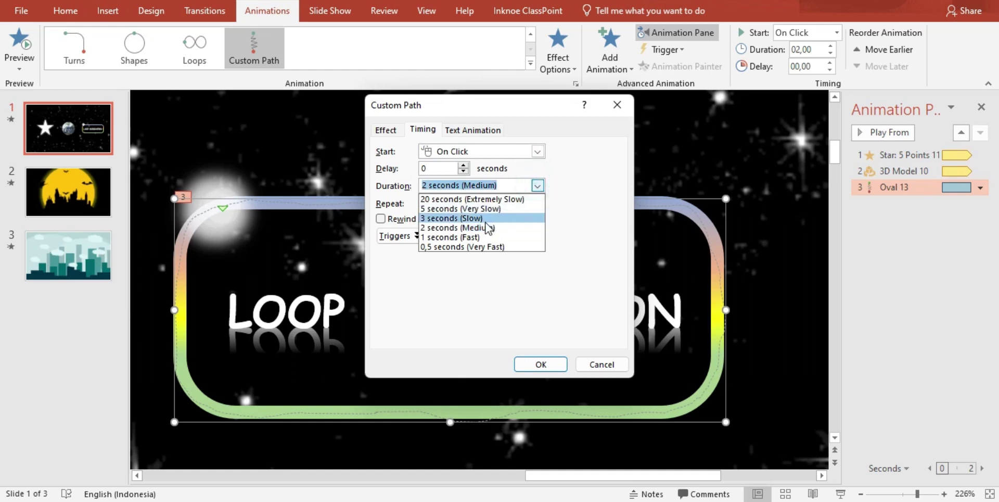
left_click(479, 227)
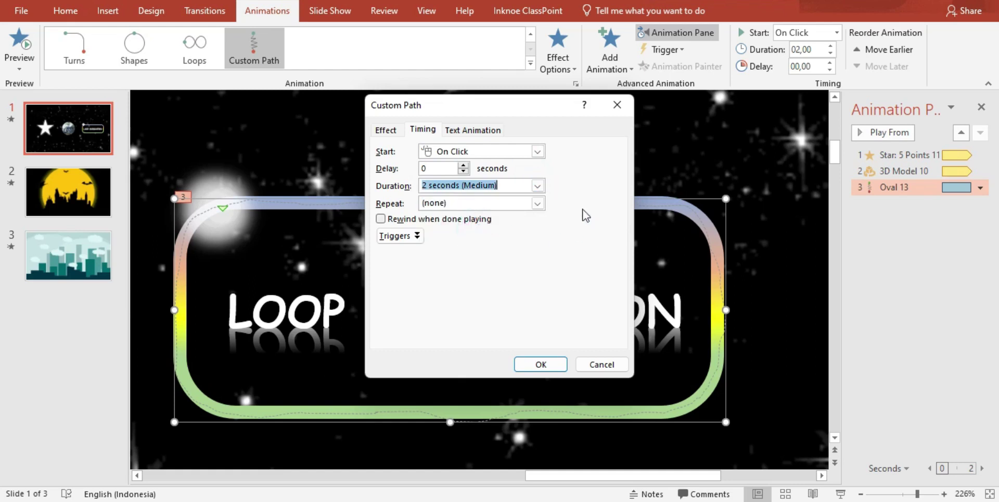
left_click(538, 203)
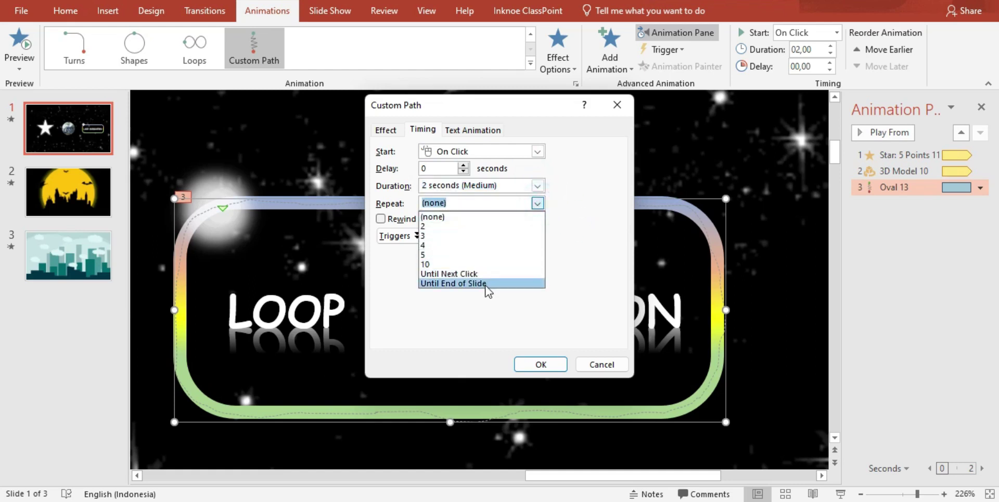
left_click(494, 282)
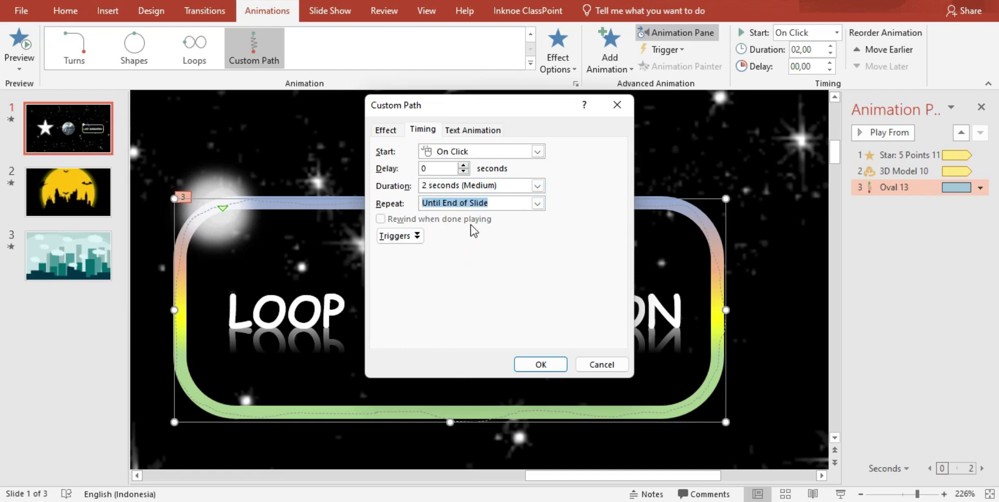
left_click(386, 129)
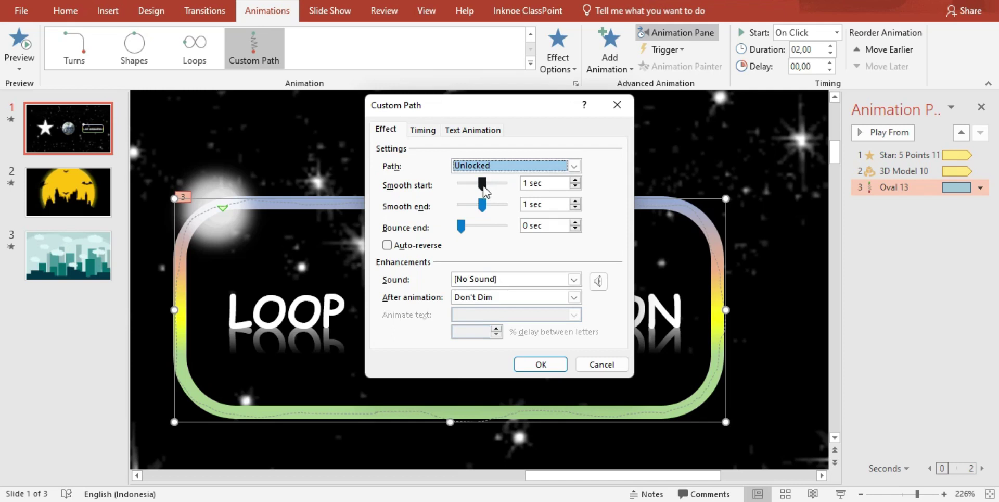
left_click_drag(486, 185, 464, 186)
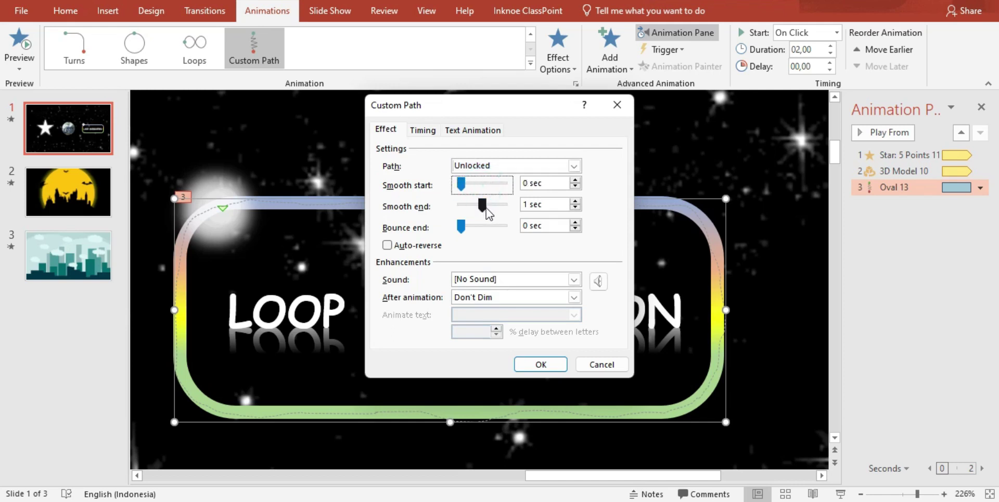
left_click_drag(483, 205, 461, 205)
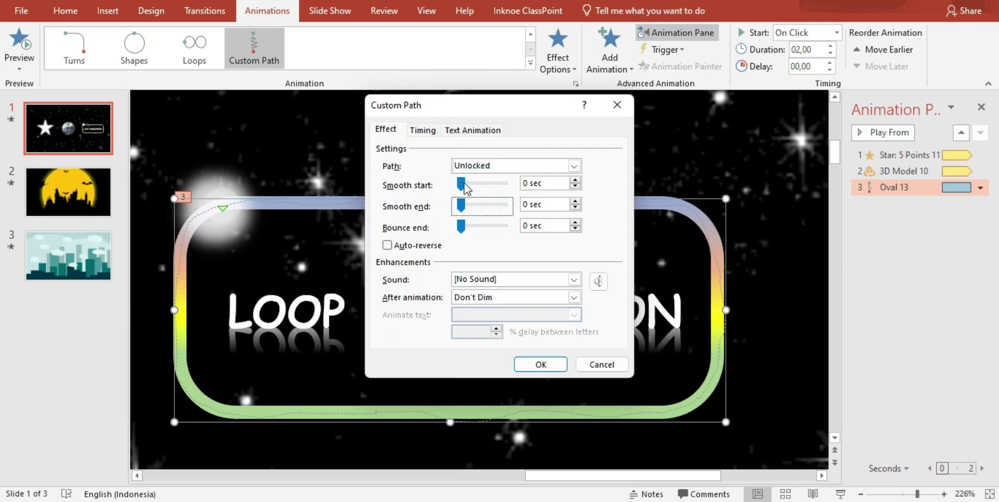
left_click(544, 359)
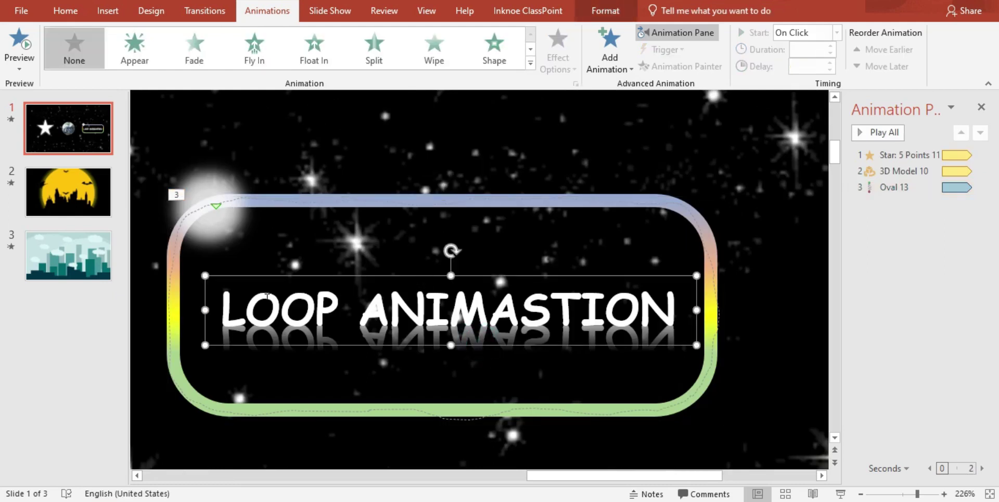
Add a Wave emphasis animation to the LOOP ANIMASTION title text.
left_click(363, 276)
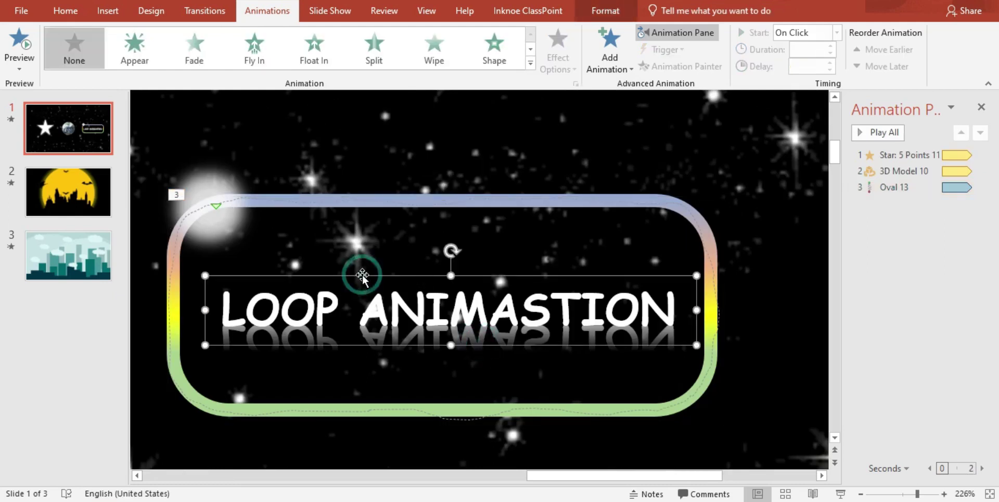
left_click(608, 65)
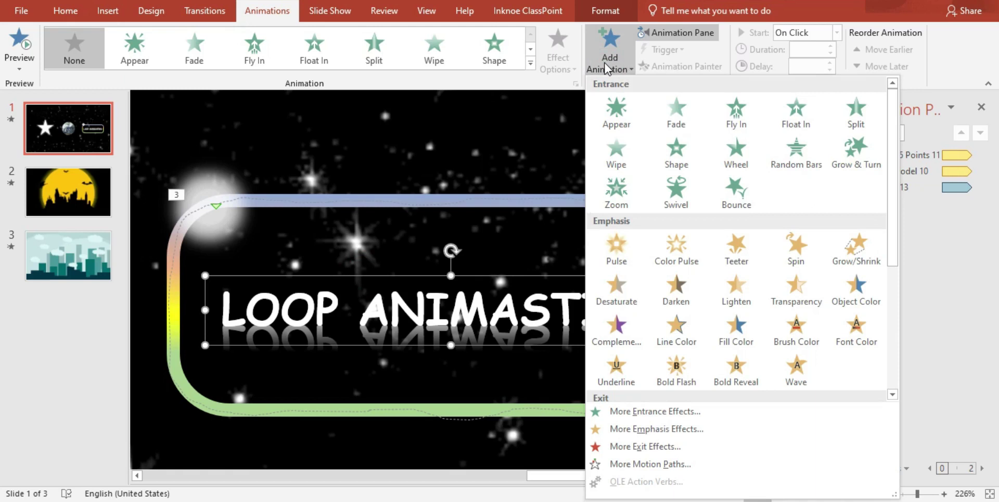
left_click(795, 377)
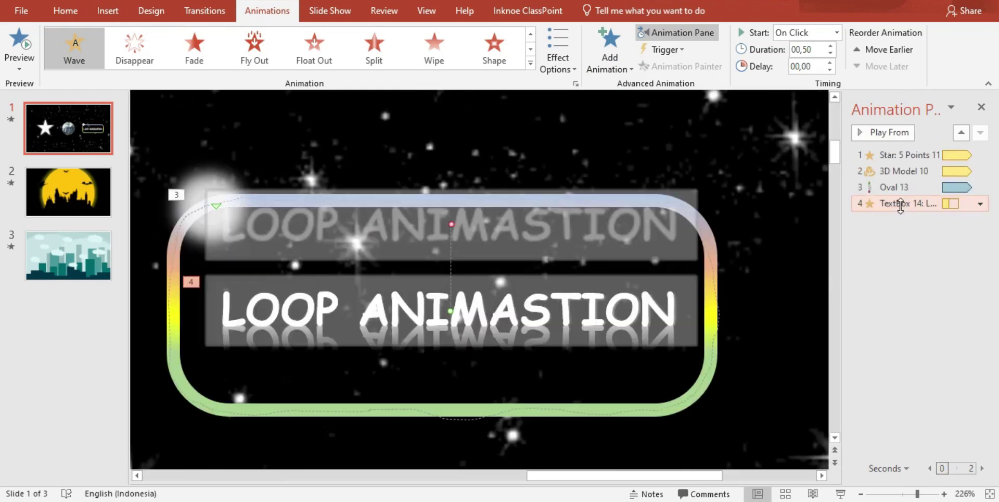
Set the Wave to start With Previous, last 0,5 seconds, and repeat until the slide ends.
right_click(900, 205)
left_click(884, 287)
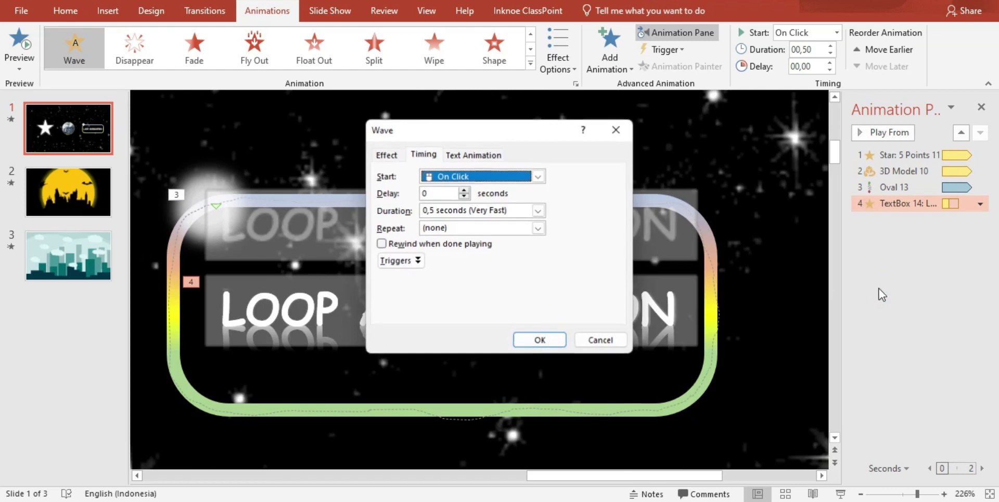
left_click(538, 176)
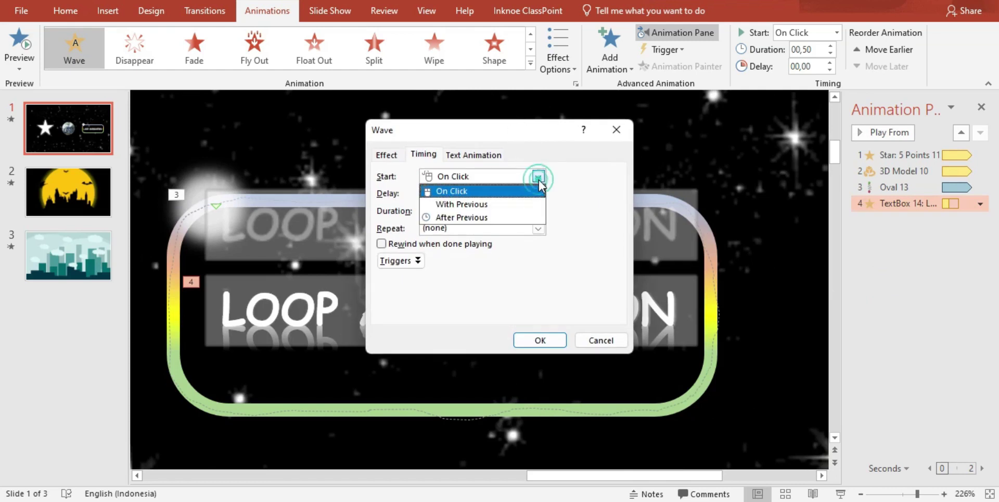
left_click(486, 206)
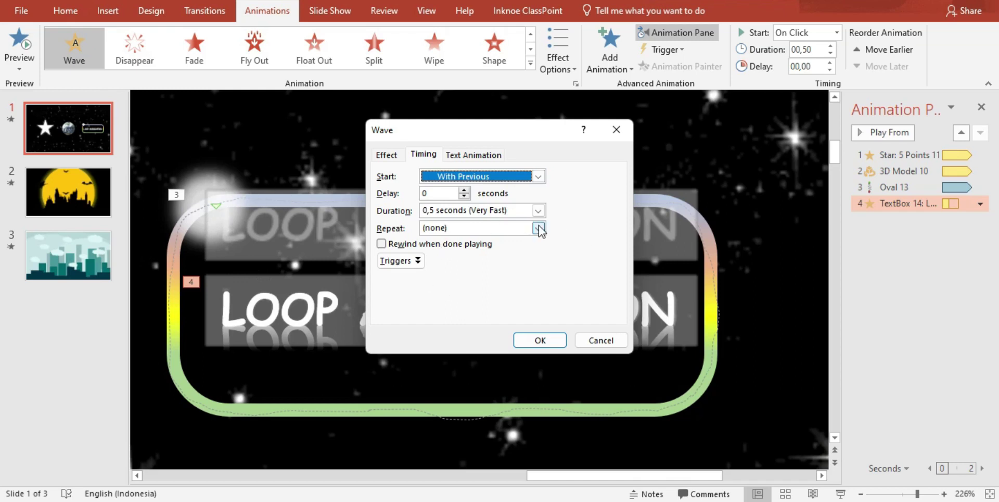
left_click(539, 210)
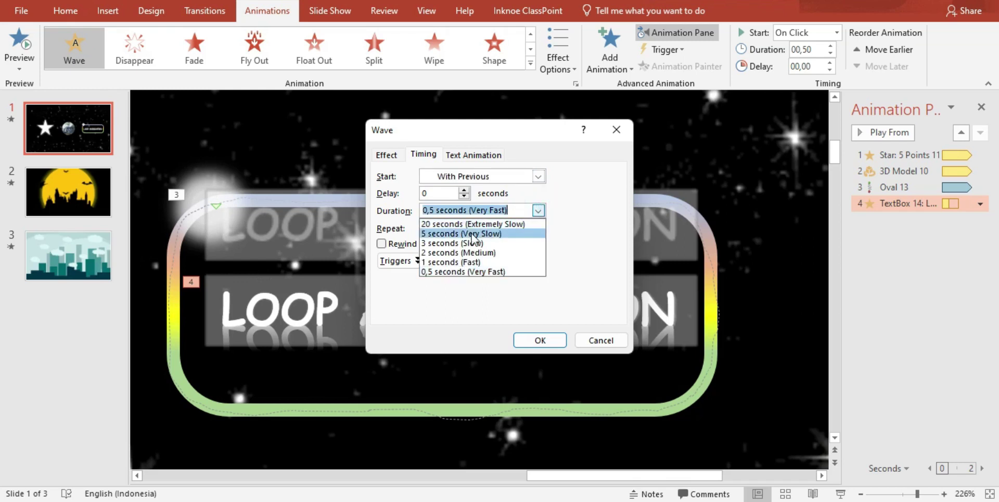
left_click(449, 272)
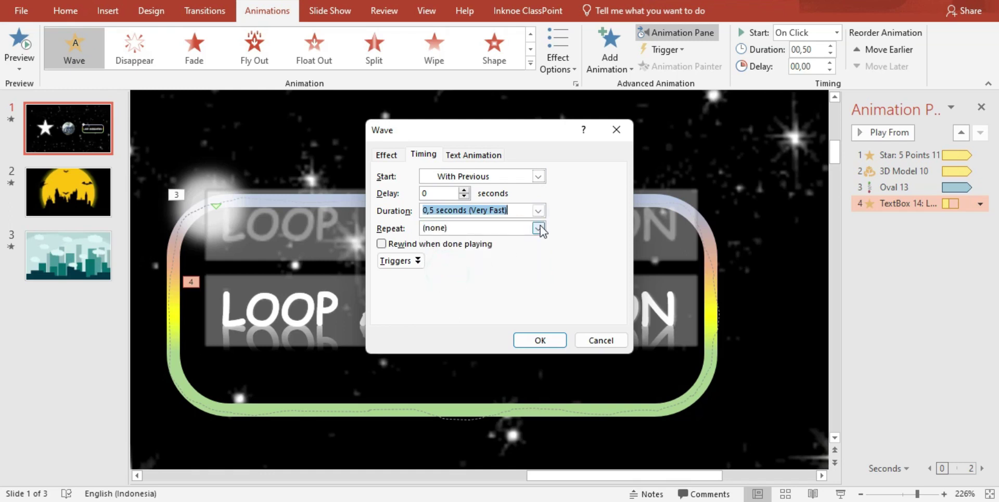
left_click(538, 228)
left_click(448, 308)
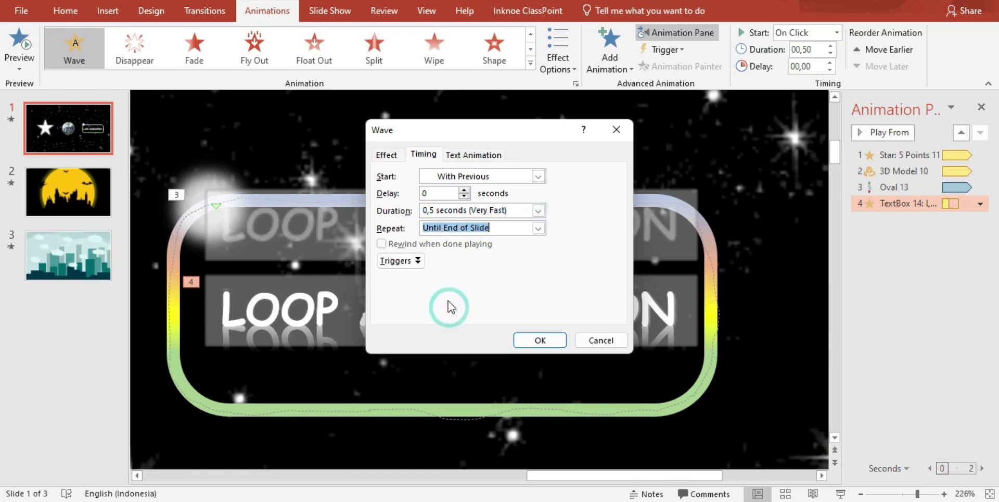
left_click(387, 155)
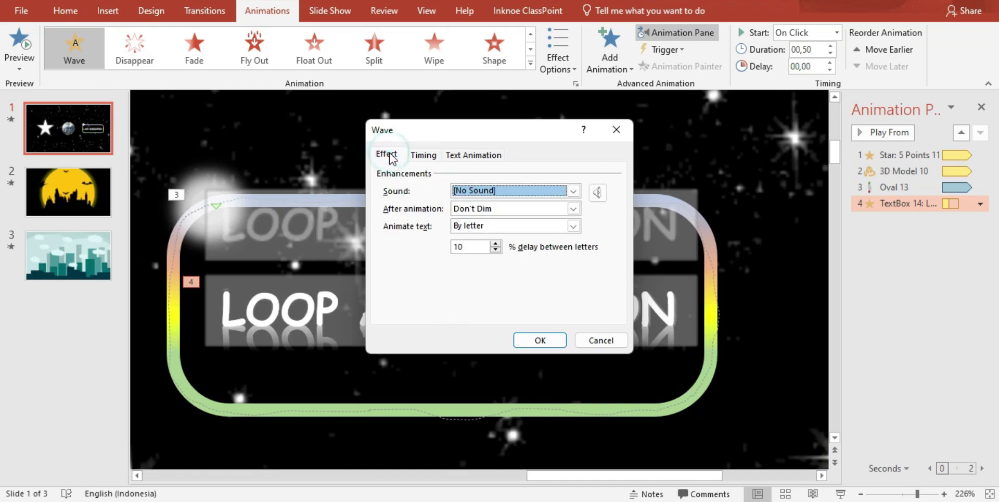
left_click(543, 339)
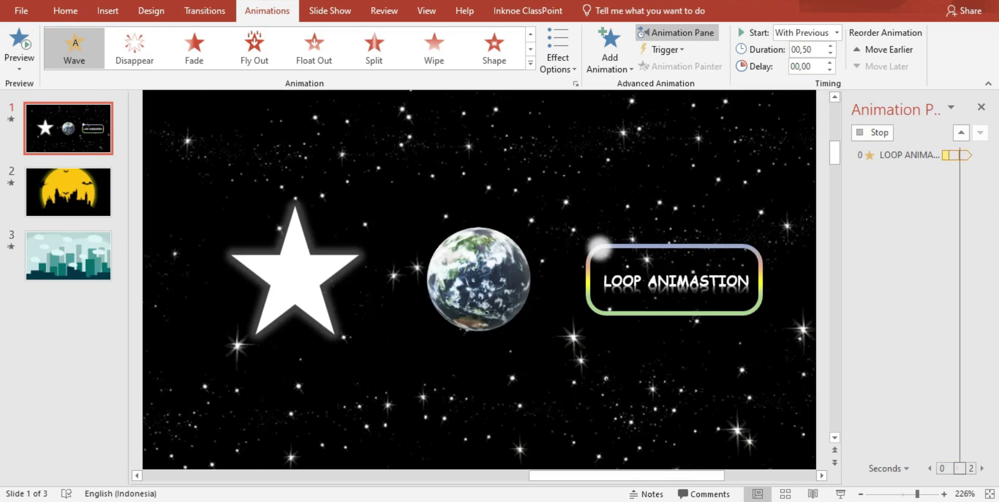
Close the Animation Pane and preview slide 1's looping animations as a slide show.
left_click(982, 107)
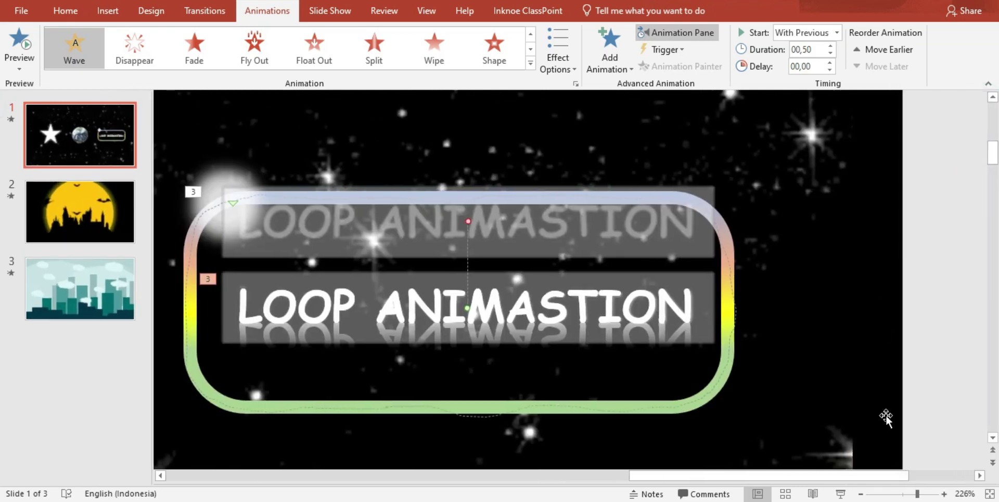
left_click(843, 493)
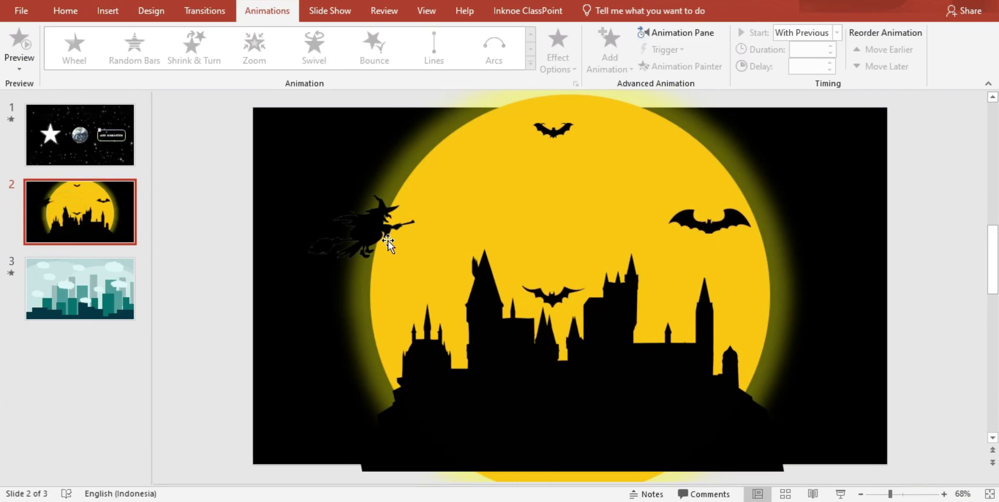
Click through the castle and bats on slide 2, ending with the witch picture selected.
left_click(586, 359)
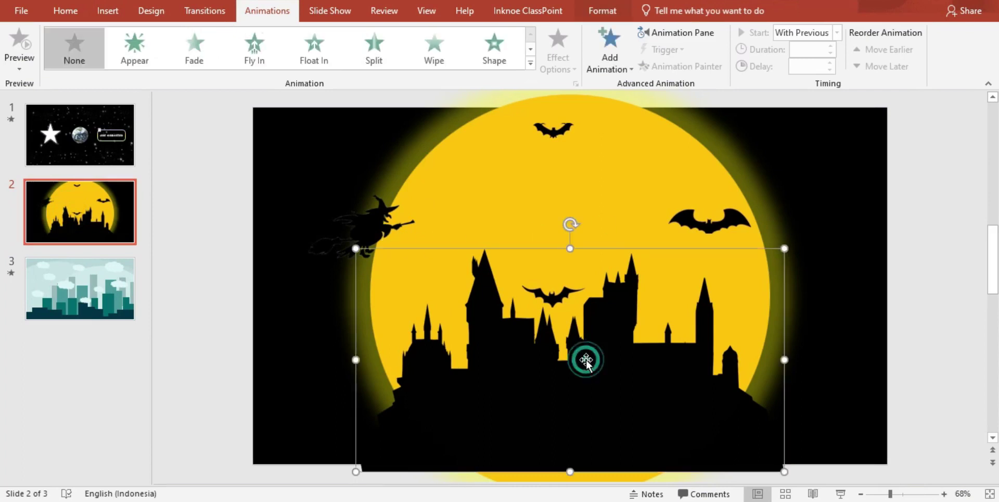
left_click(381, 221)
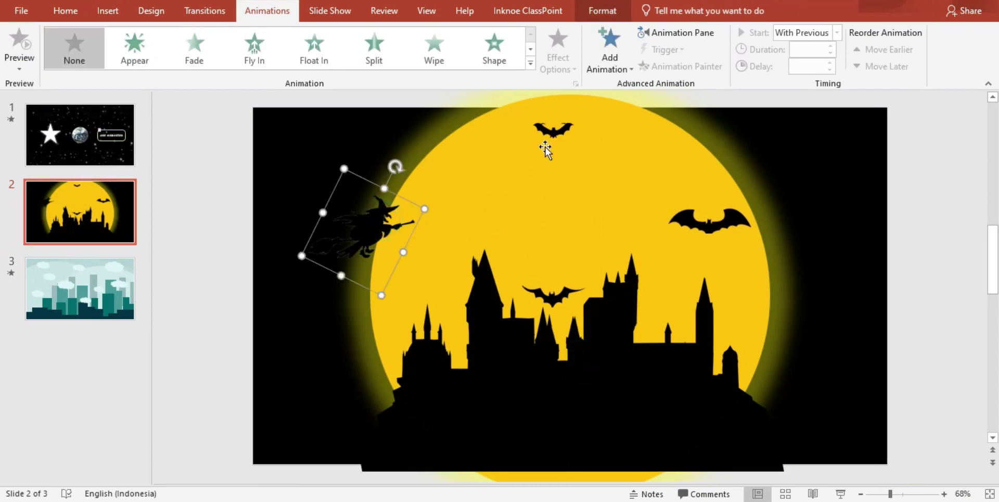
left_click(550, 131)
left_click(739, 234)
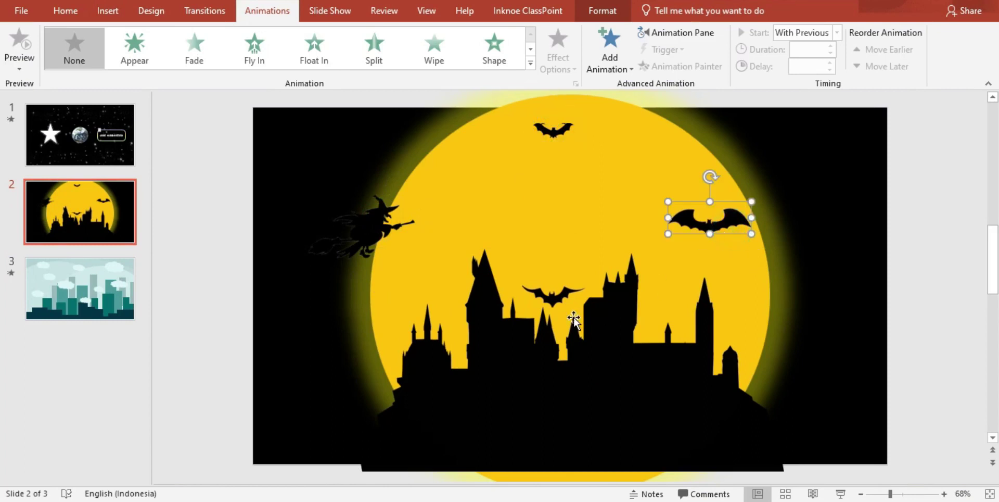
left_click(547, 293)
left_click(358, 232)
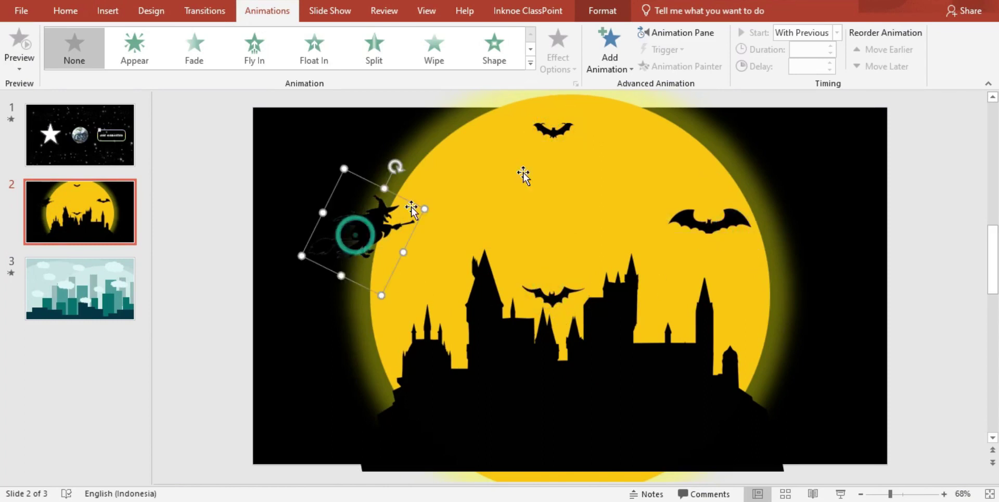
left_click(560, 130)
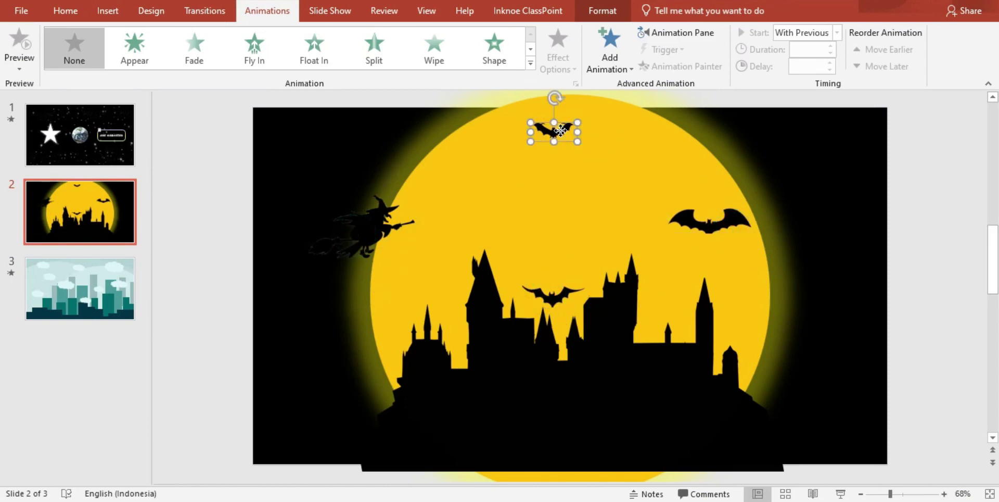
left_click(382, 242)
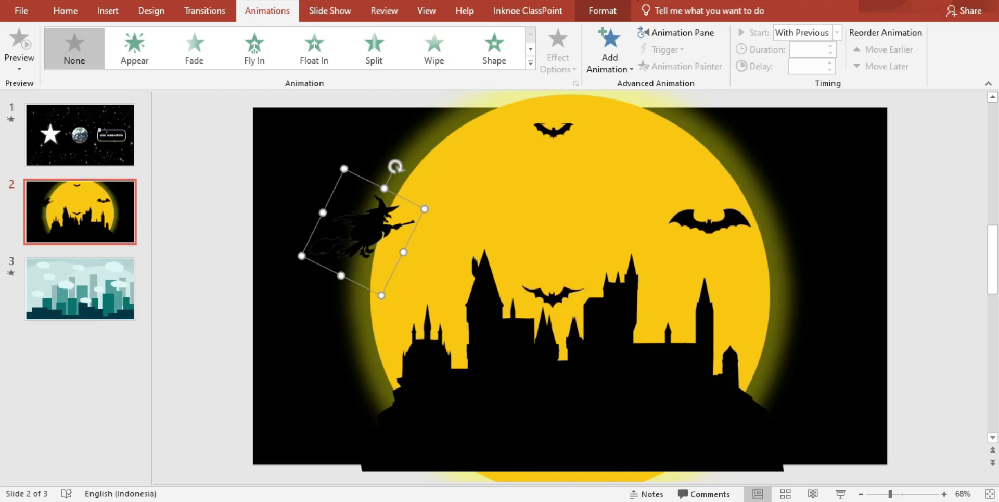
Add a Lines motion path to the witch and drag its end up-right across the moon.
left_click(607, 58)
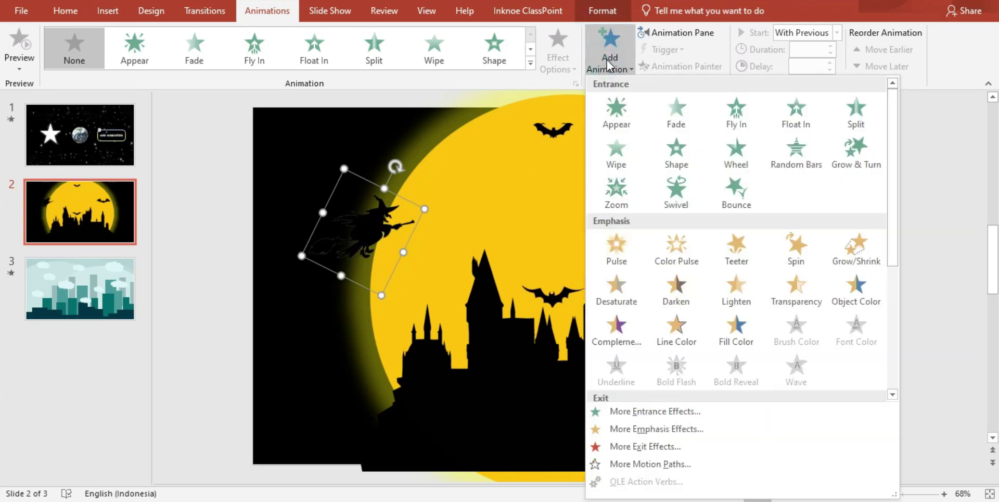
scroll(707, 292, "down", 3)
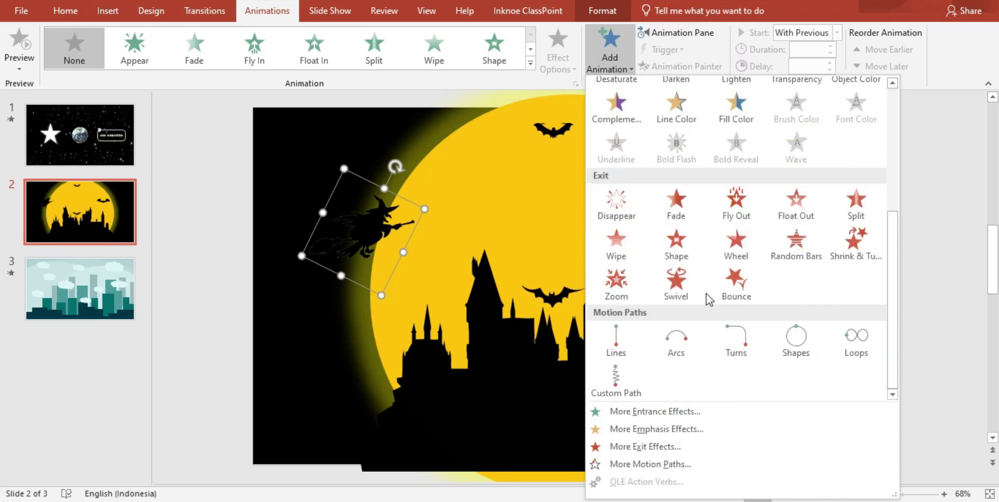
left_click(614, 340)
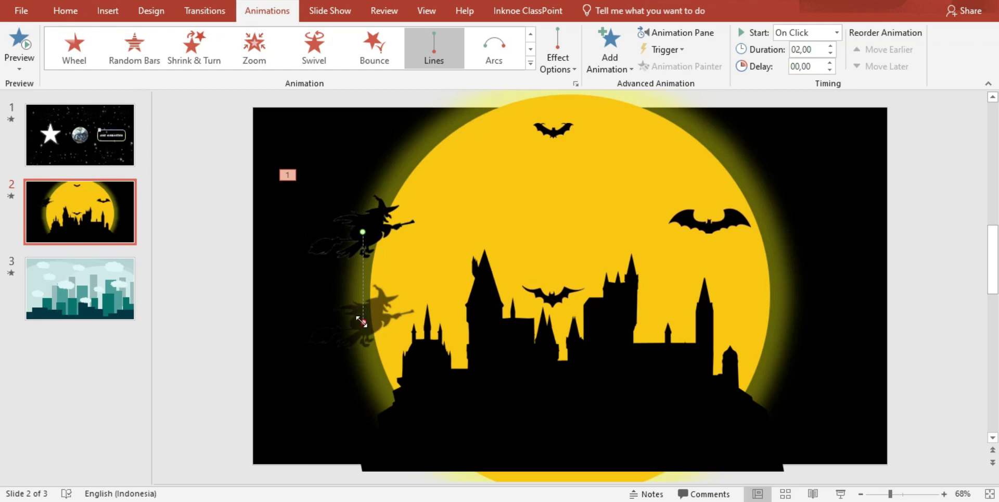
mouse_move(363, 321)
left_mouse_down()
mouse_move(646, 195)
mouse_move(471, 213)
left_mouse_up()
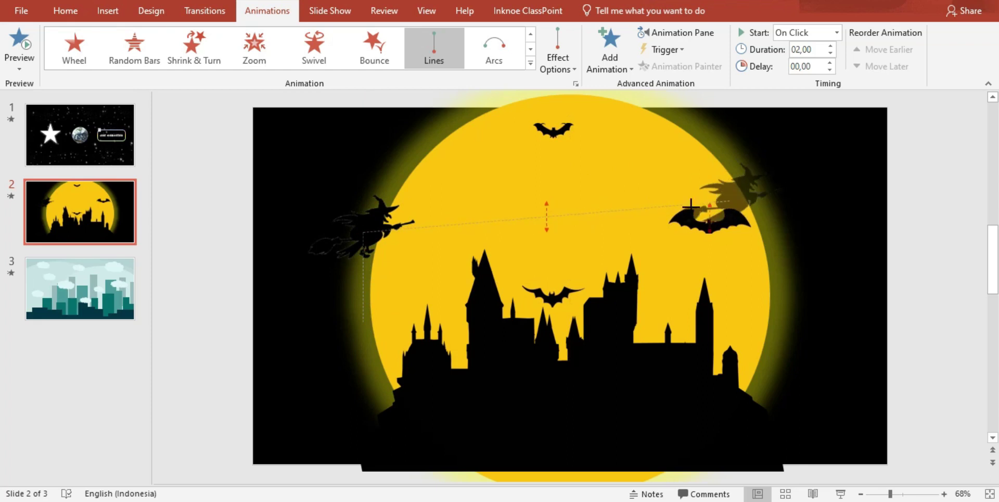
left_click_drag(471, 213, 804, 192)
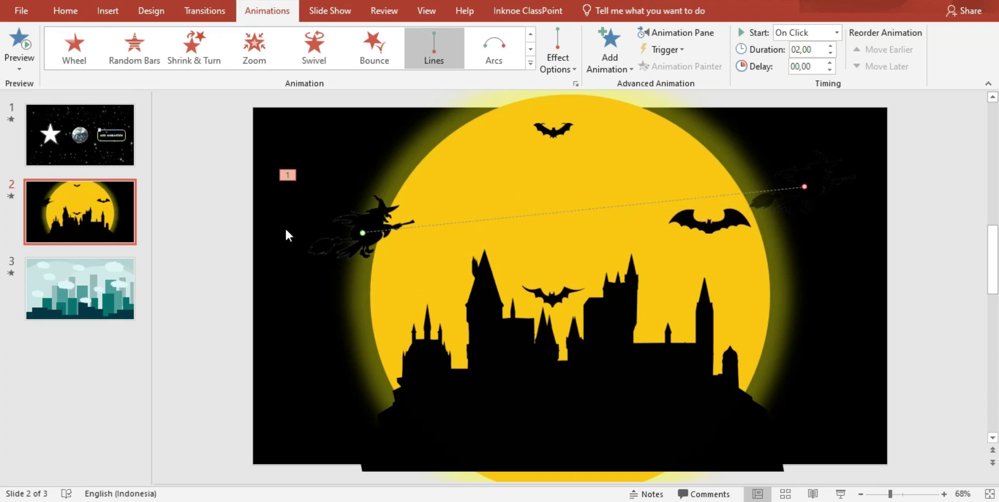
left_click(371, 222)
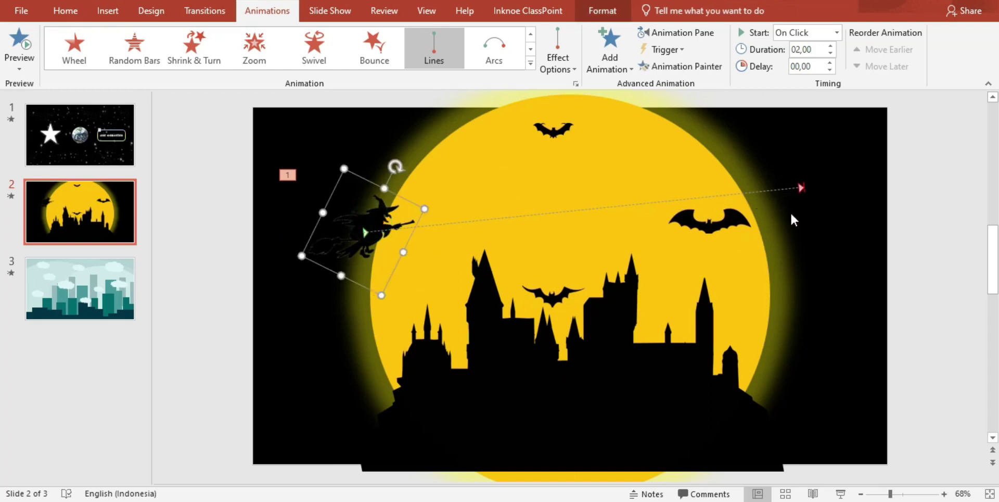
Set the witch's path to start With Previous, last 5 seconds, and repeat until end of slide.
left_click(676, 32)
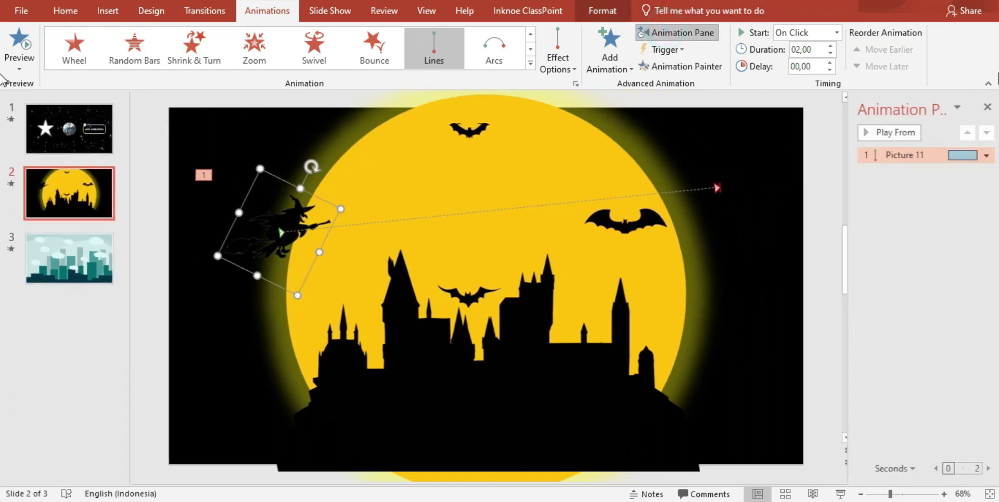
left_click(980, 155)
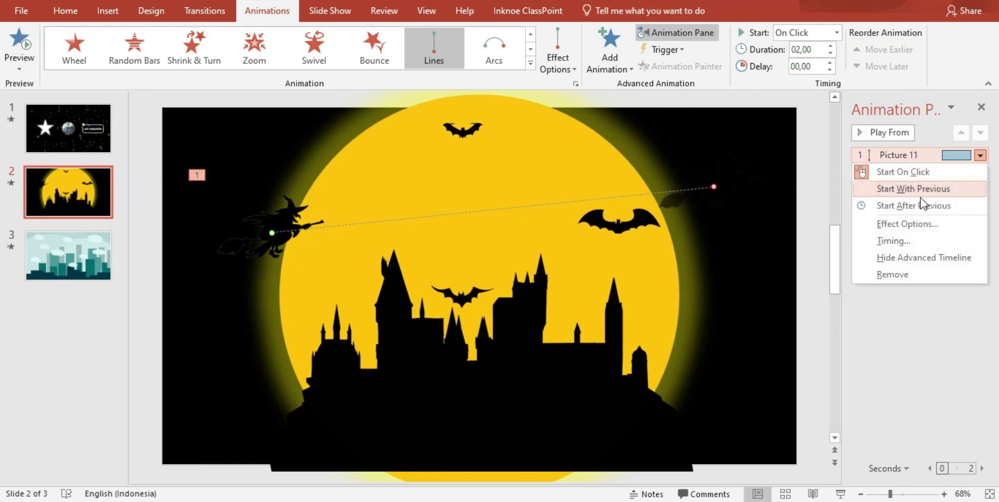
left_click(893, 242)
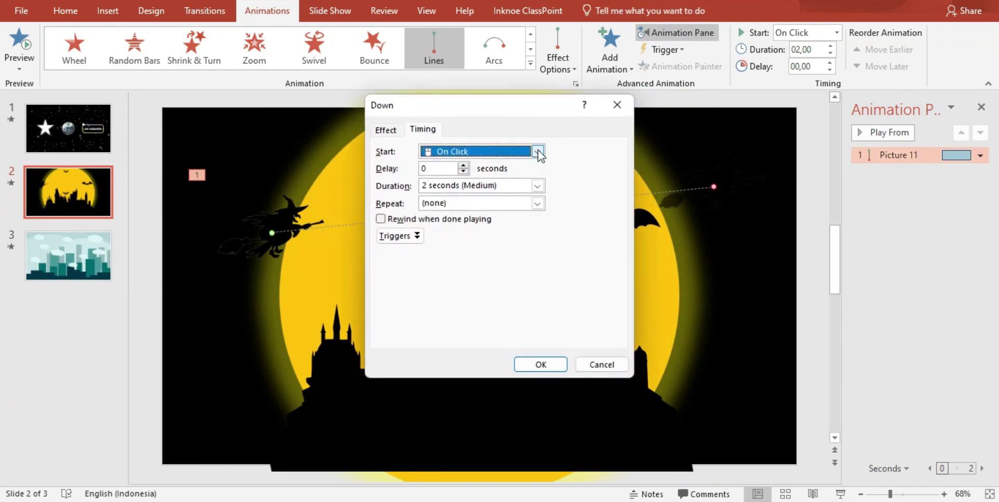
left_click(538, 151)
left_click(472, 181)
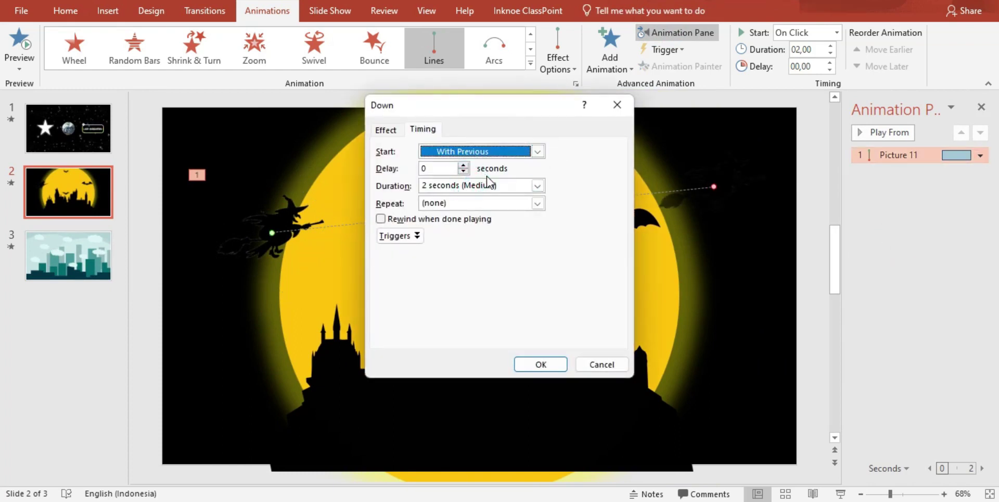
left_click(538, 185)
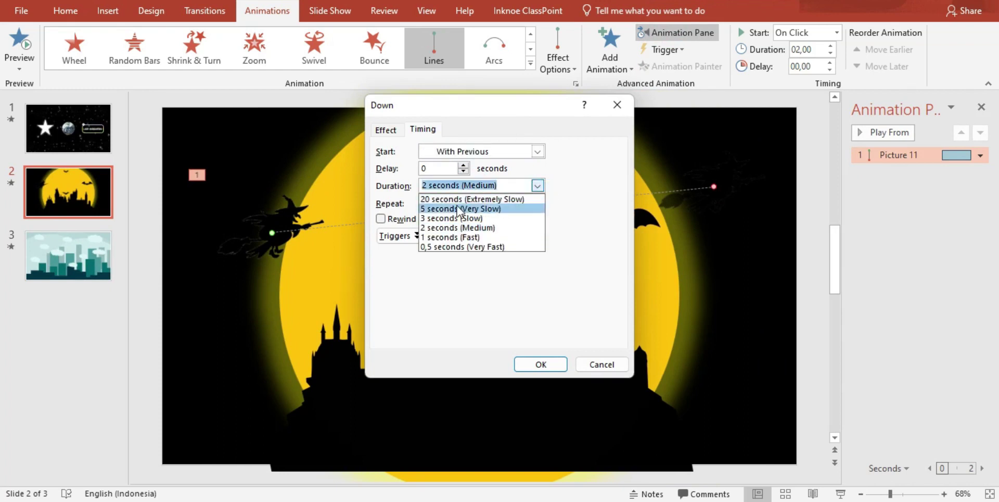
left_click(457, 209)
left_click(538, 203)
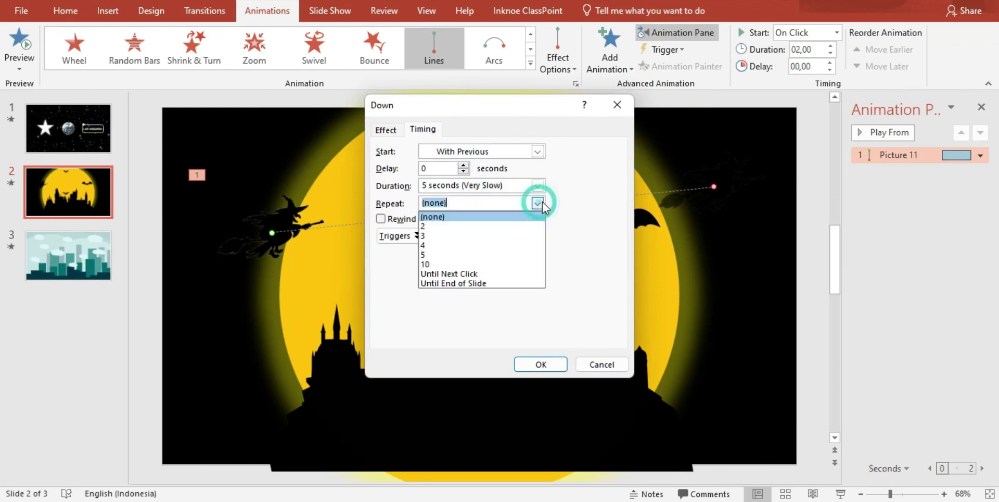
left_click(459, 284)
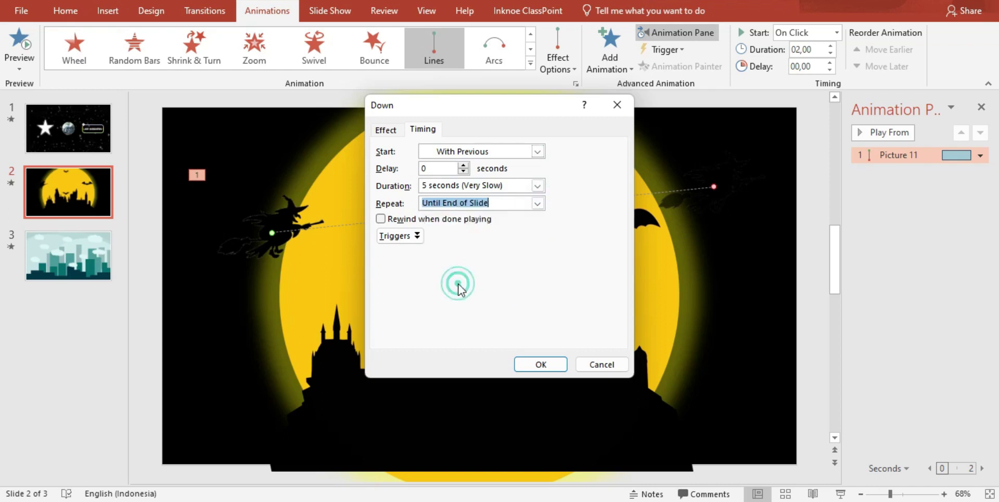
Set the witch path's smooth start and smooth end to 0 and confirm.
left_click(387, 130)
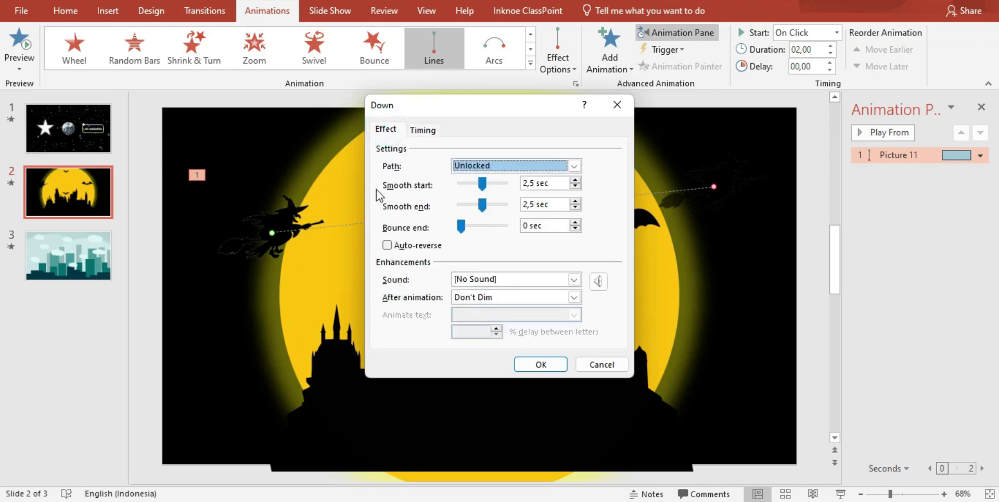
mouse_move(482, 185)
left_mouse_down()
mouse_move(462, 184)
mouse_move(461, 204)
left_mouse_up()
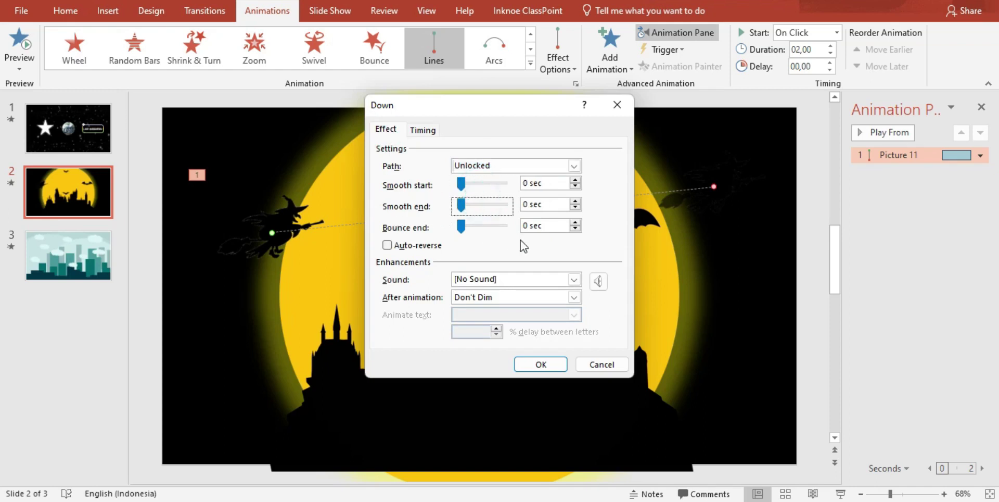
left_click(541, 365)
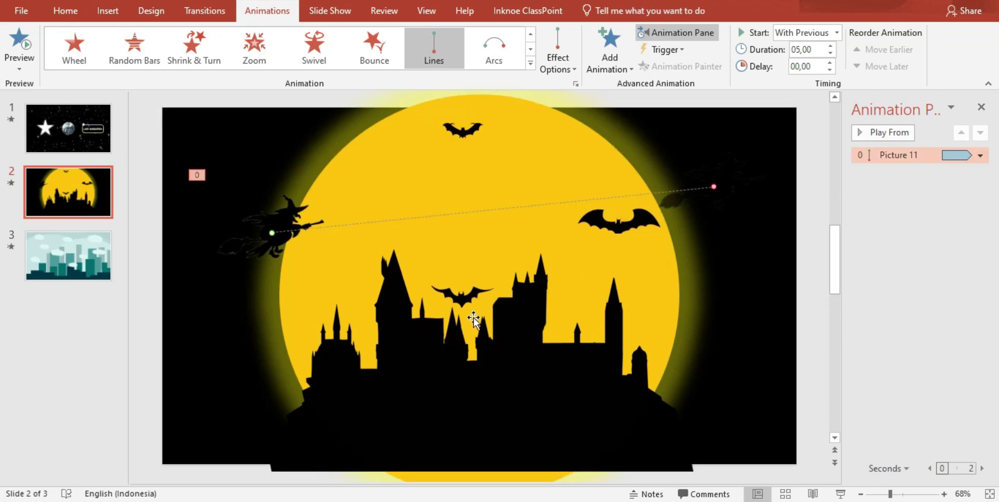
Select all three bats on slide 2 together.
left_click(458, 301)
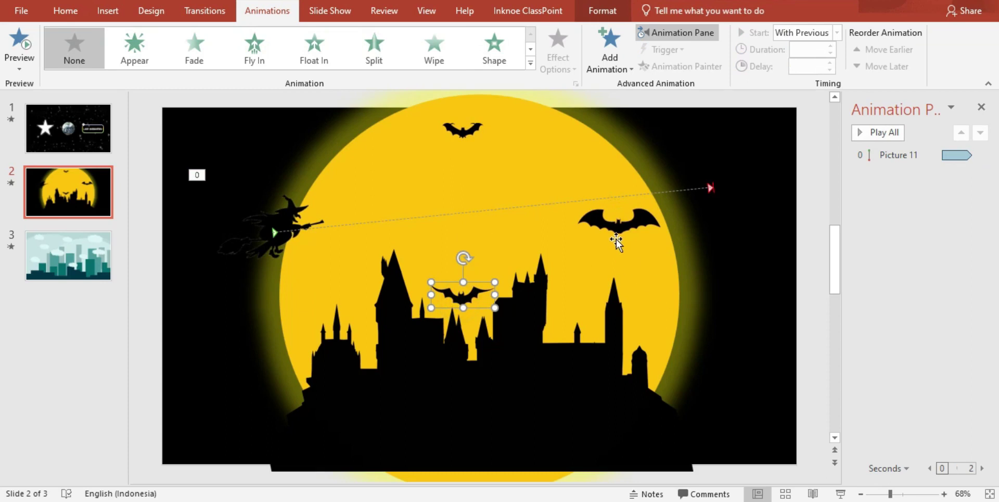
left_click(619, 224)
left_click(458, 290)
left_click(470, 130)
left_click(620, 223)
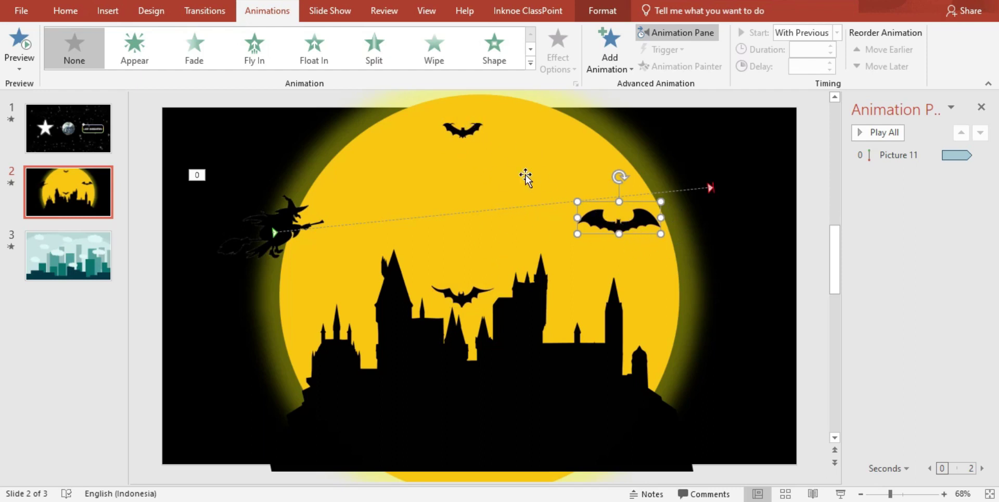
left_click(475, 131, "shift")
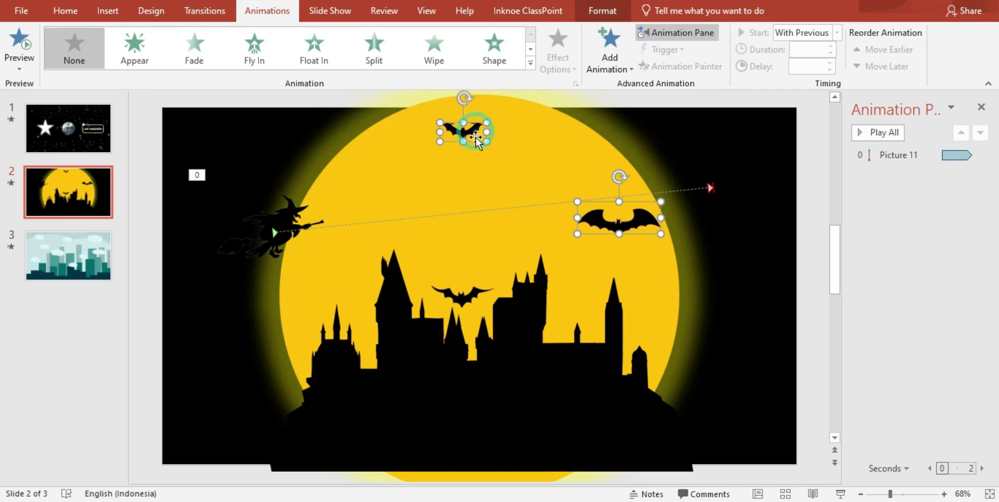
left_click(465, 295, "shift")
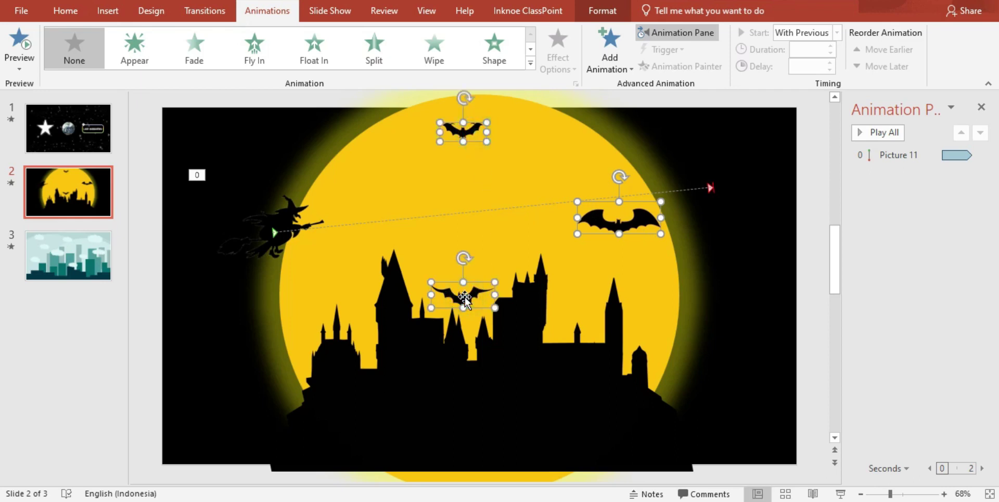
Add a Lines motion path to the three selected bats.
left_click(610, 60)
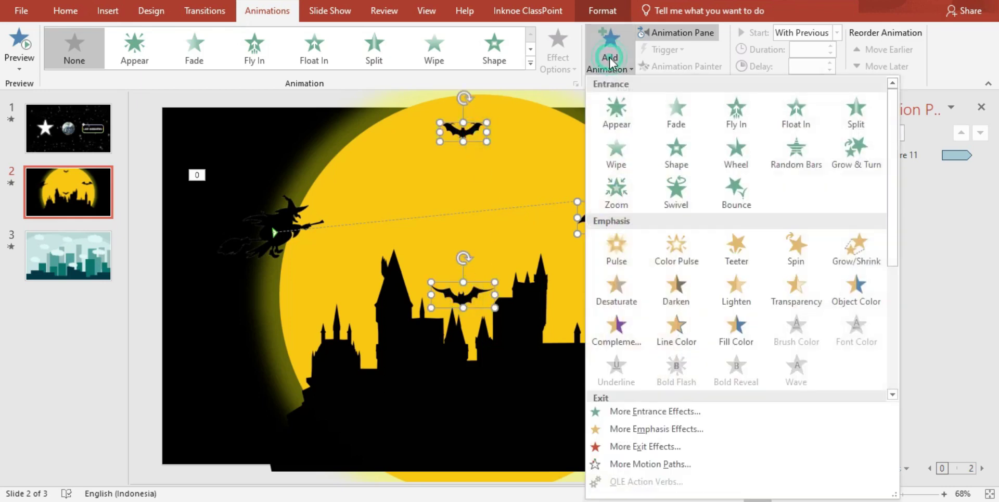
scroll(671, 255, "down", 5)
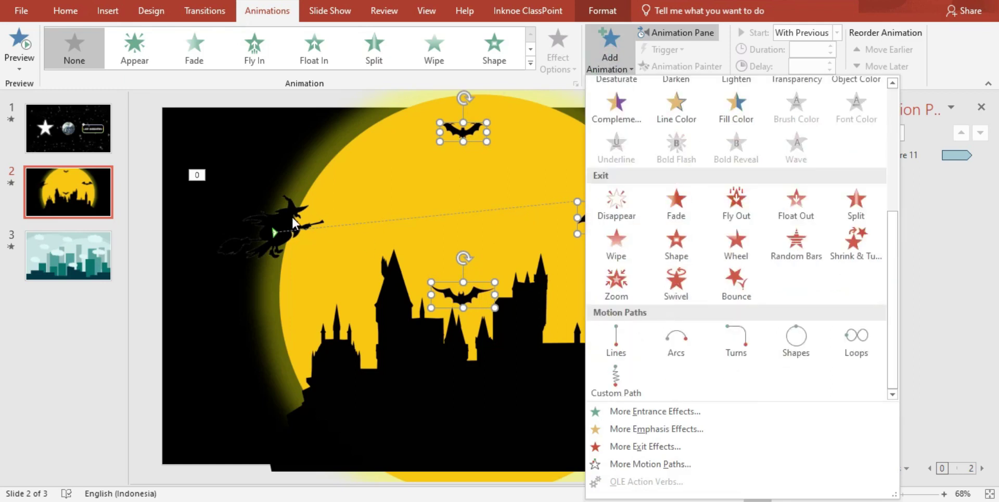
left_click(617, 352)
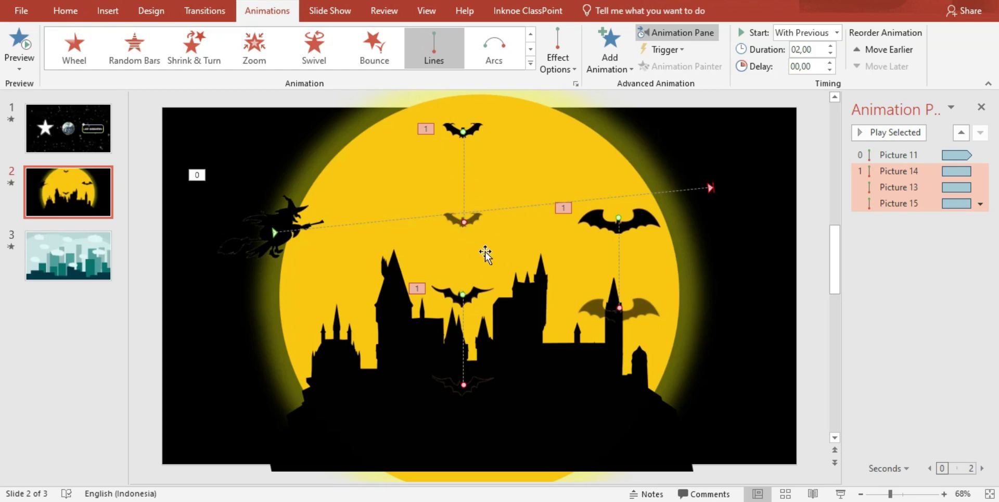
Raise the top bat's path end to shorten it, then bring up Picture 13's timing settings.
left_click(928, 173)
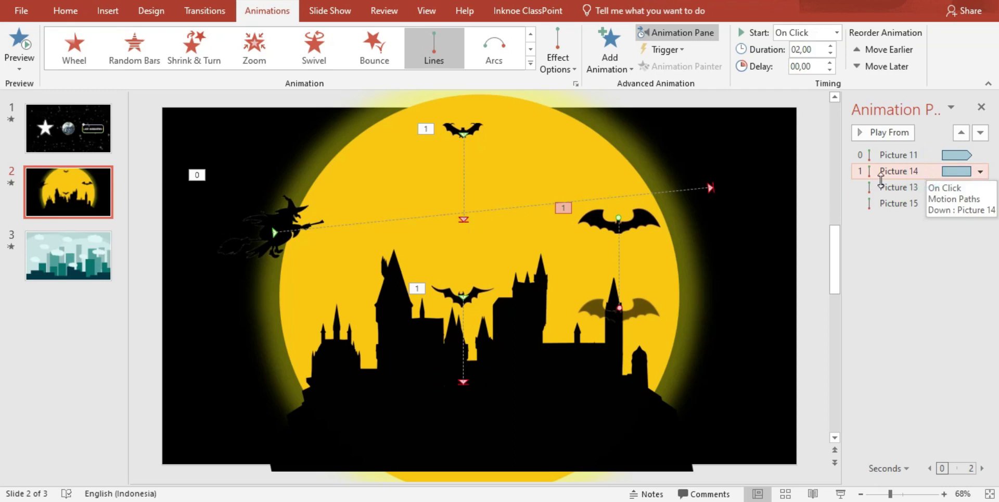
left_click(463, 219)
left_click_drag(462, 219, 464, 183)
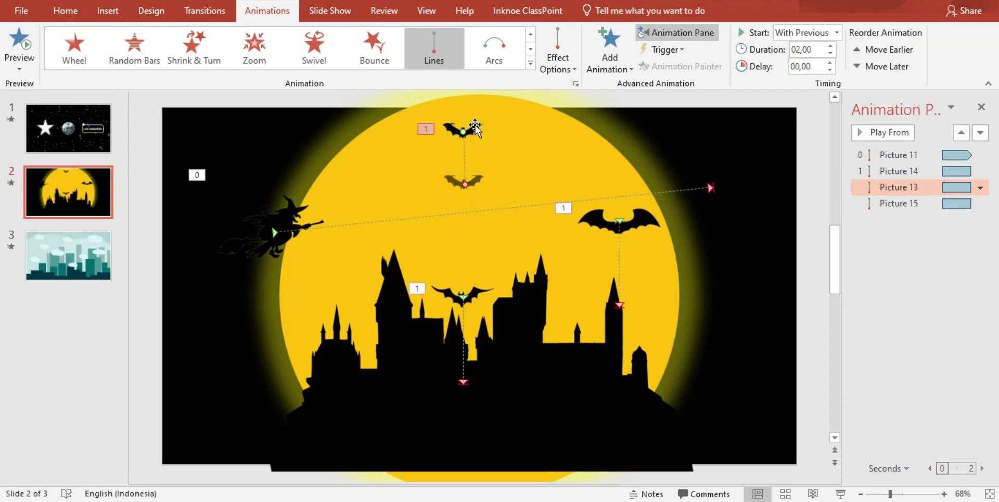
right_click(921, 188)
left_click(885, 273)
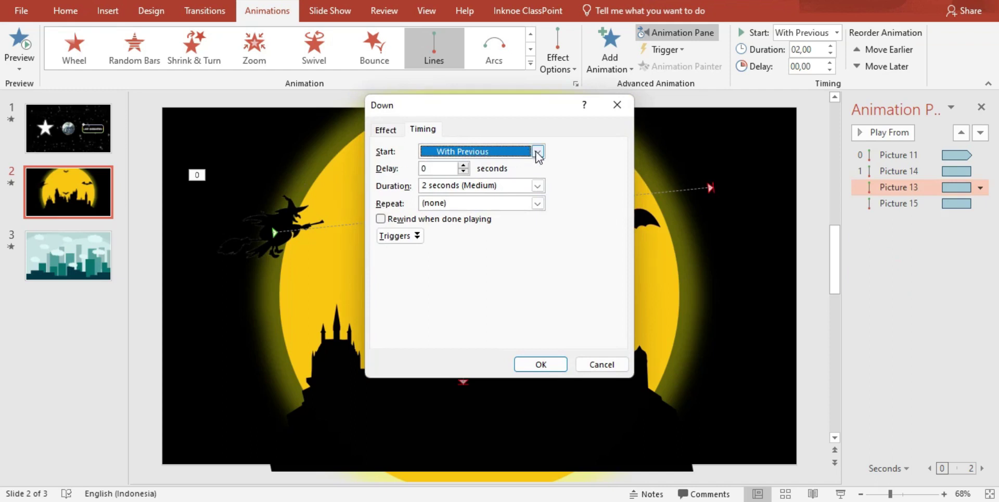
Set the top bat's duration to 4.5 seconds, repeating until end of slide.
left_click(537, 186)
left_click(539, 186)
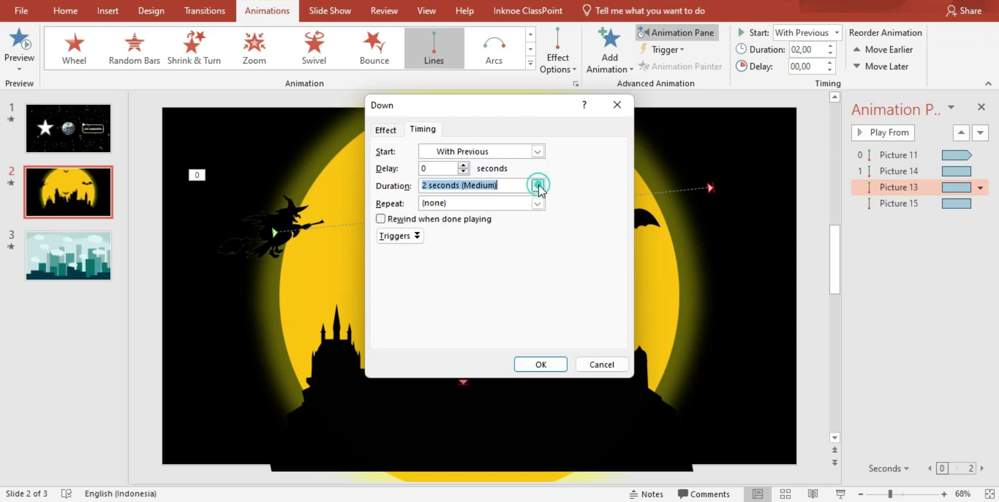
left_click(428, 185)
double_click(506, 186)
type("4,5")
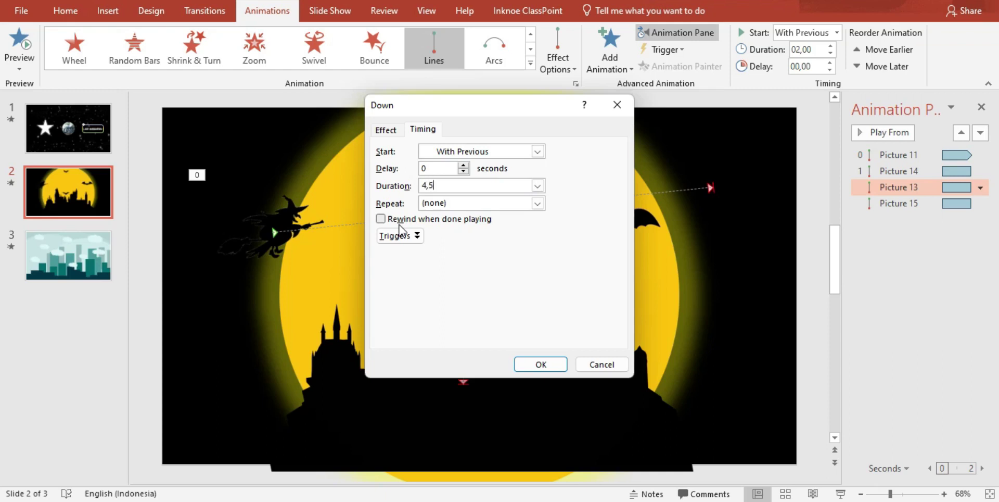
left_click(535, 206)
left_click(477, 283)
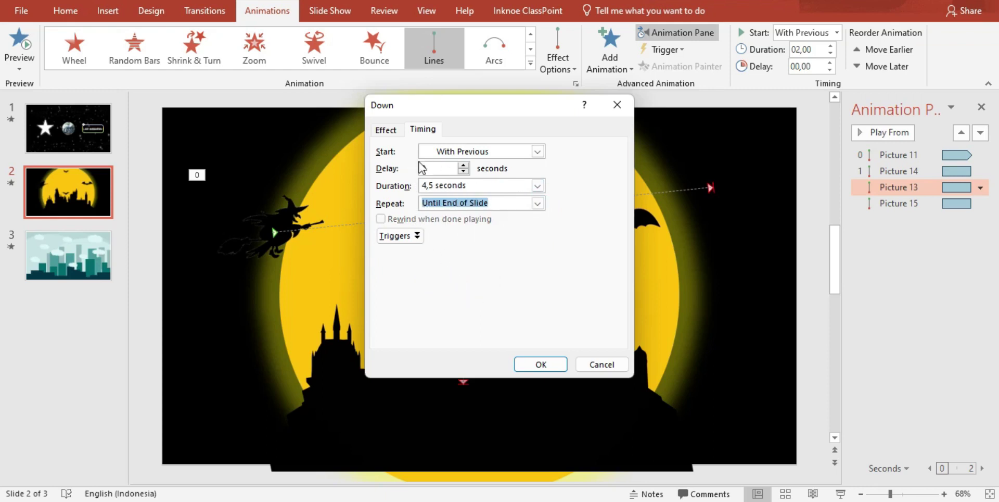
Adjust the top bat path's smooth start and end sliders and confirm to preview.
left_click(388, 132)
left_click_drag(482, 188, 476, 186)
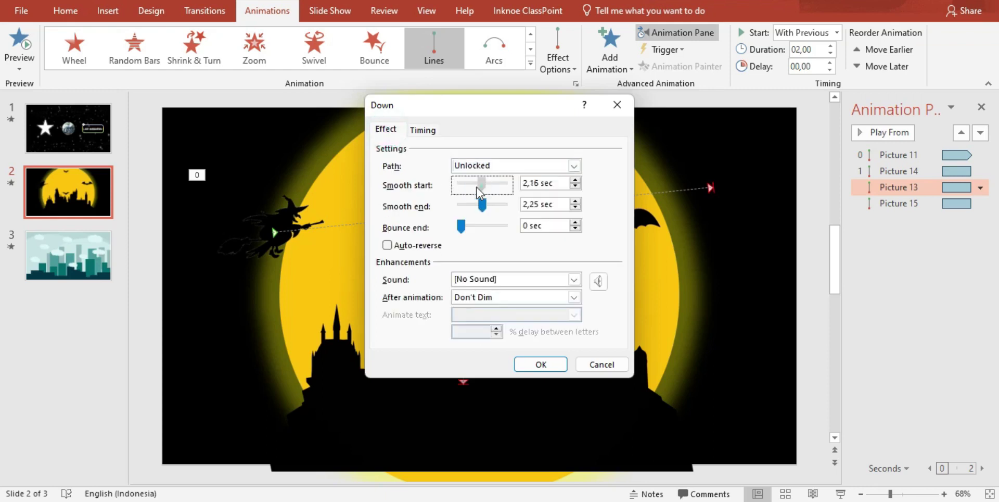
left_click_drag(425, 218, 358, 196)
left_click(540, 363)
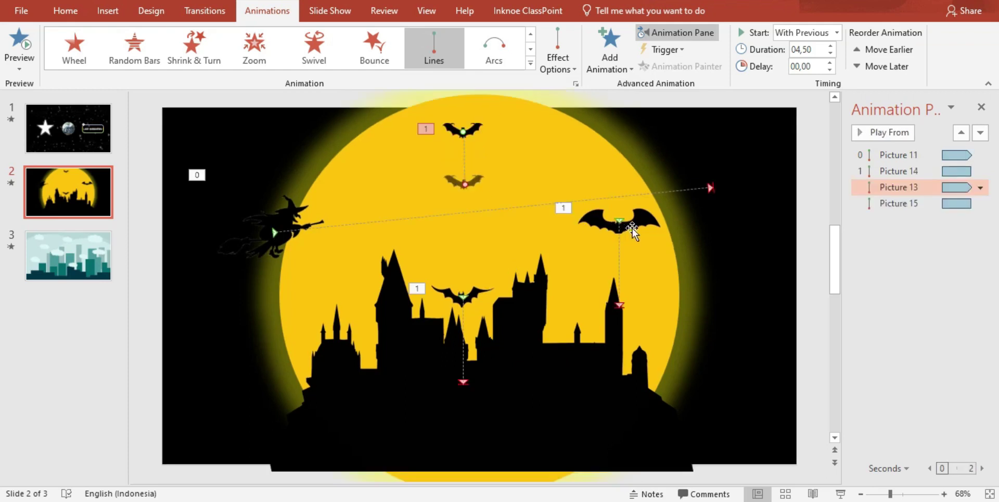
Drag Picture 14's path end up from the castle tower to just below the large bat.
left_click(602, 229)
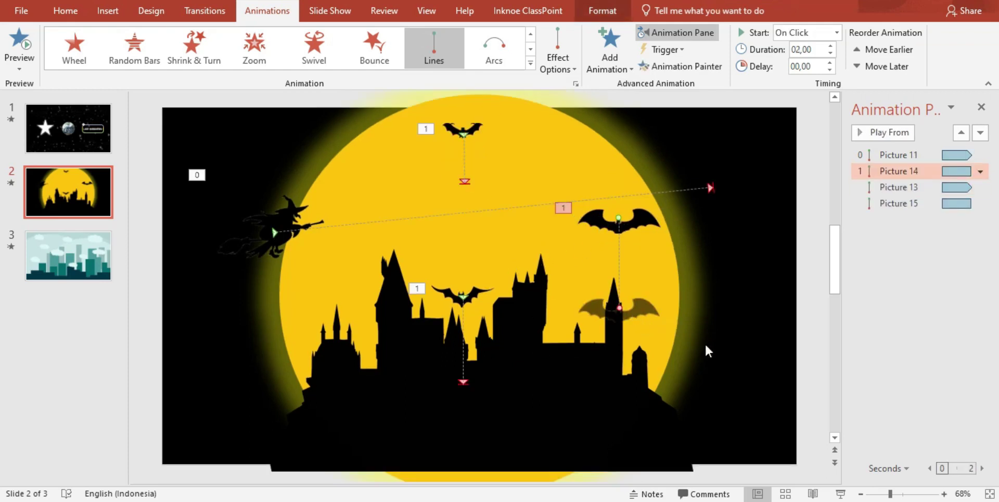
left_click_drag(620, 296, 609, 173)
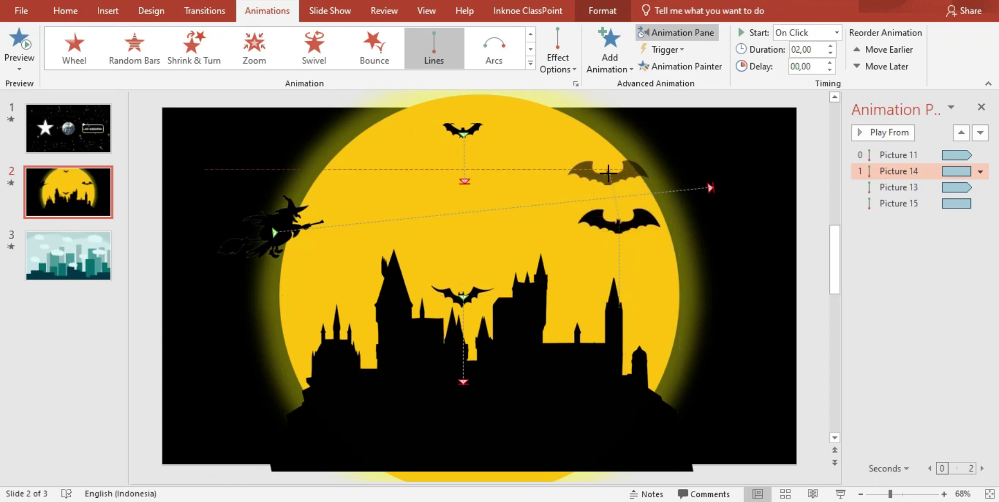
mouse_move(609, 173)
left_mouse_down()
mouse_move(642, 275)
mouse_move(618, 264)
left_mouse_up()
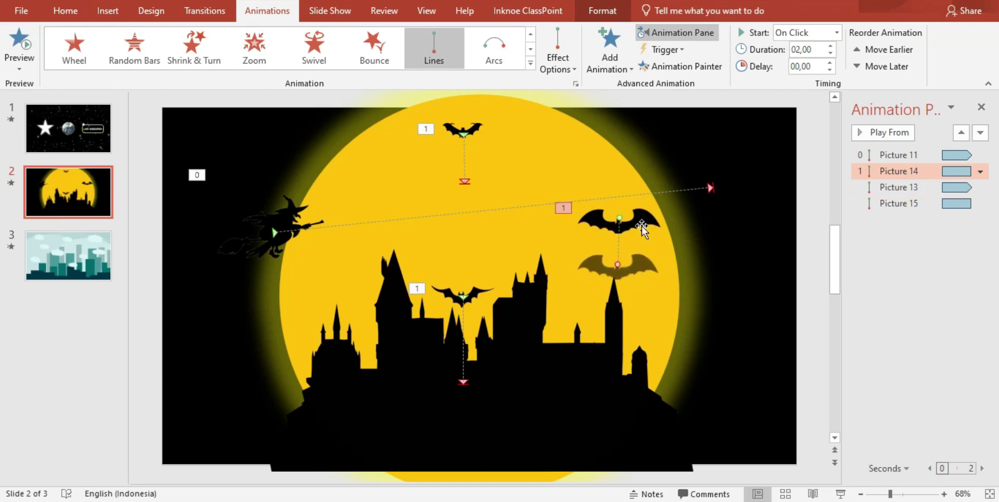
right_click(912, 174)
Set the large bat's path to start With Previous, last 4,5 seconds, and repeat until end of slide.
left_click(890, 255)
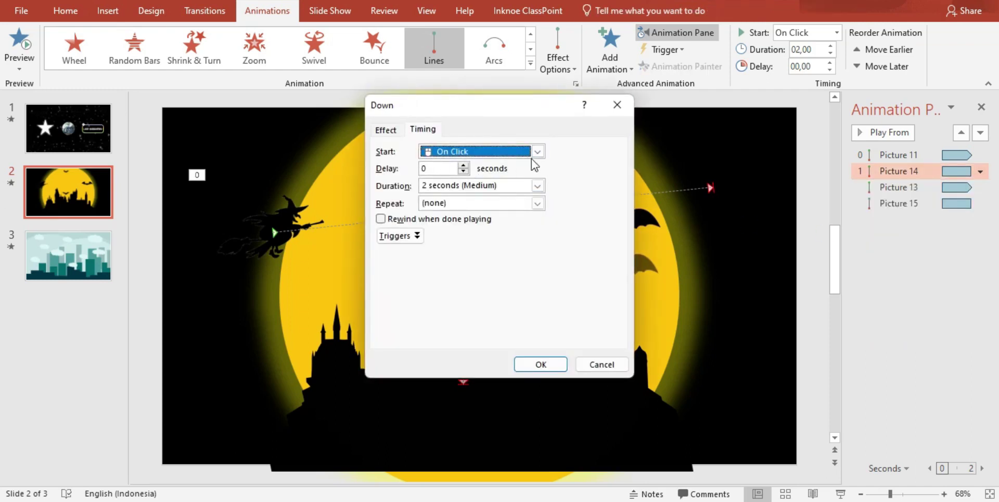
left_click(537, 151)
left_click(485, 163)
left_click(537, 151)
left_click(484, 179)
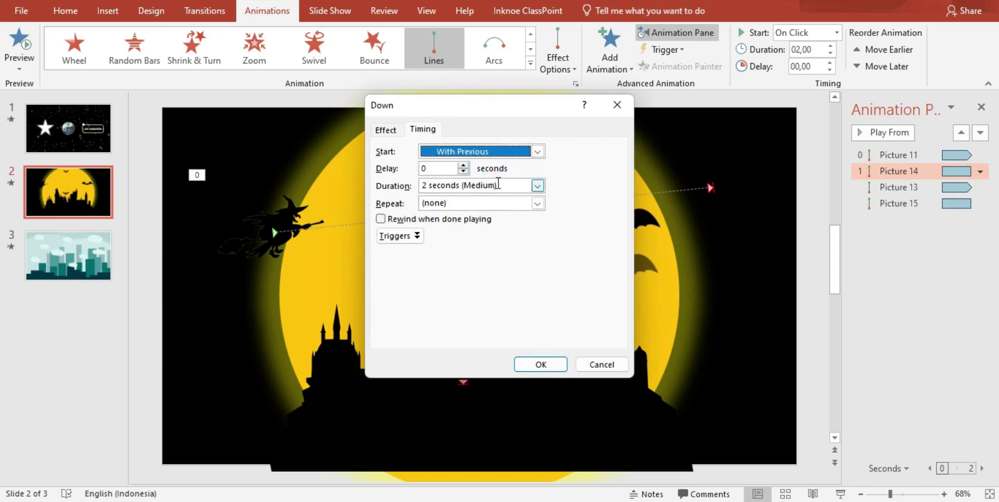
left_click(499, 185)
type("4")
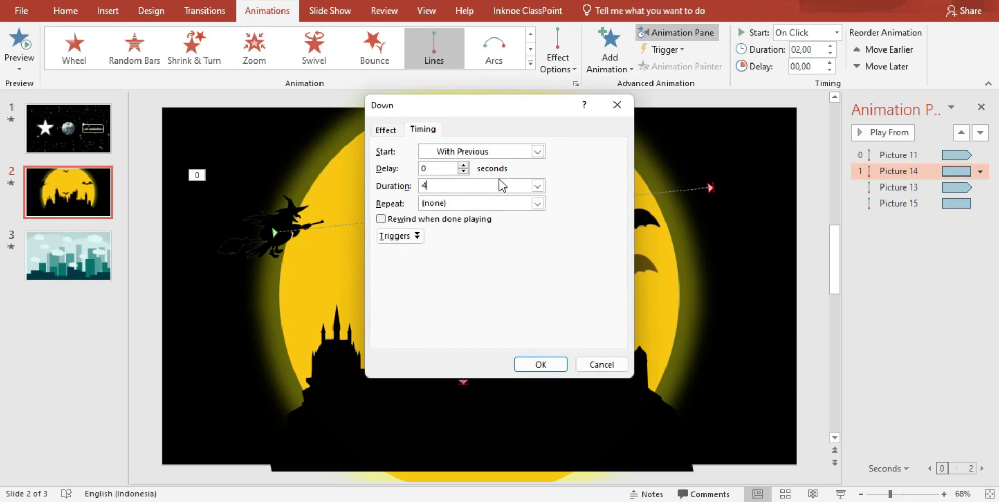
type(",5")
left_click(537, 205)
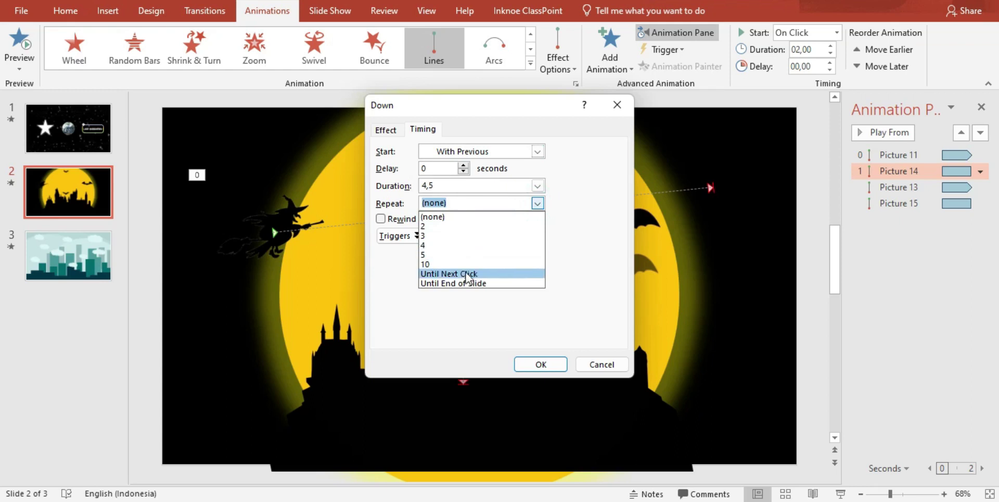
left_click(455, 283)
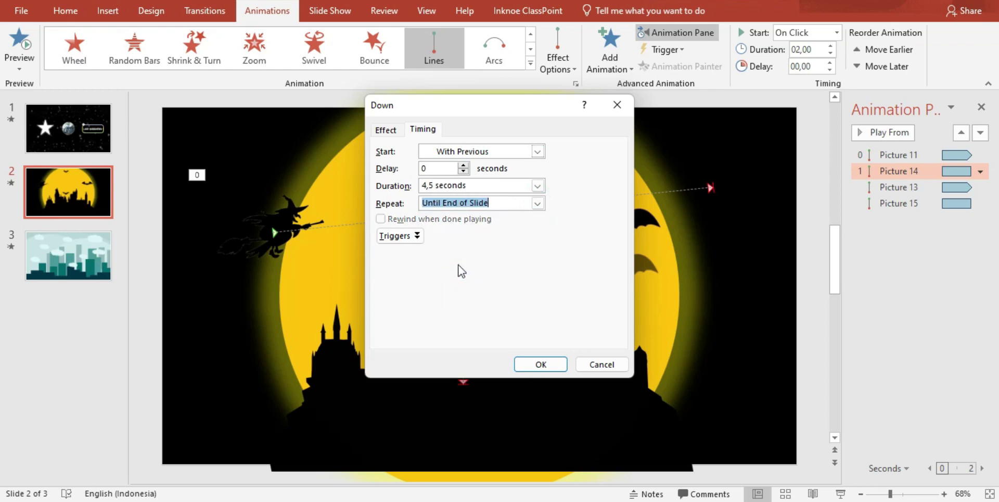
Set the large bat path's smooth start to 0 and confirm to preview.
left_click(388, 130)
mouse_move(479, 183)
left_mouse_down()
mouse_move(440, 192)
mouse_move(452, 205)
left_mouse_up()
left_click(551, 366)
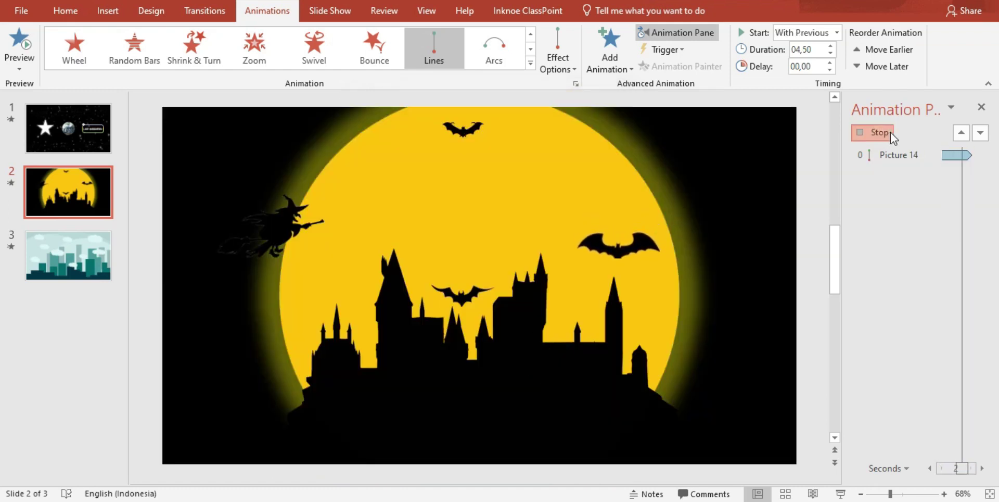
Drag Picture 15's path end from inside the castle up to just above the middle bat.
left_click(477, 295)
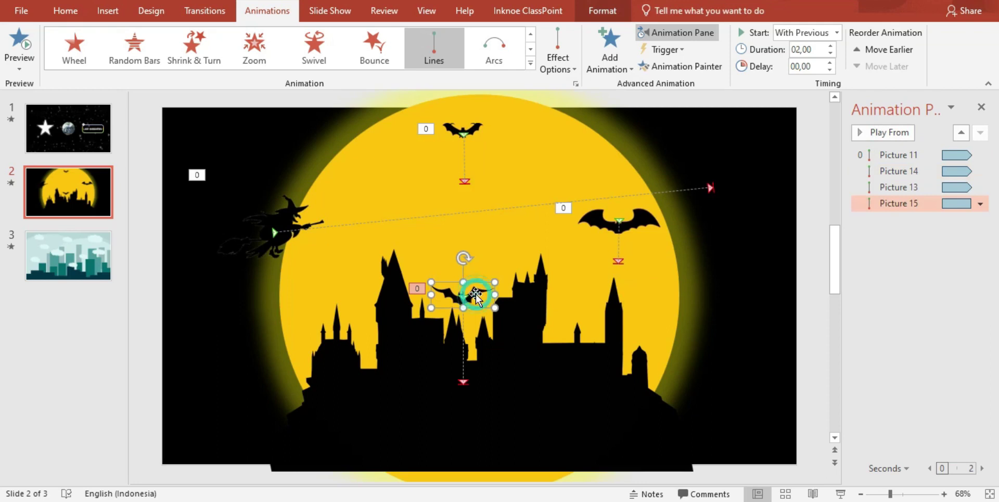
left_click(462, 384)
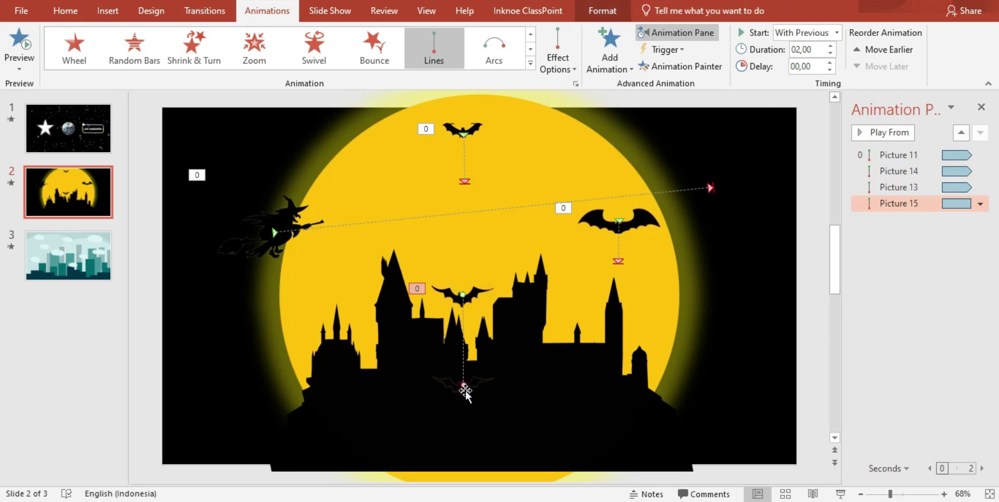
left_click_drag(463, 384, 462, 233)
left_click(980, 204)
Give the middle bat's motion a 4,5-second duration, repeat until slide end and 0 smooth start, then preview it.
left_click(892, 285)
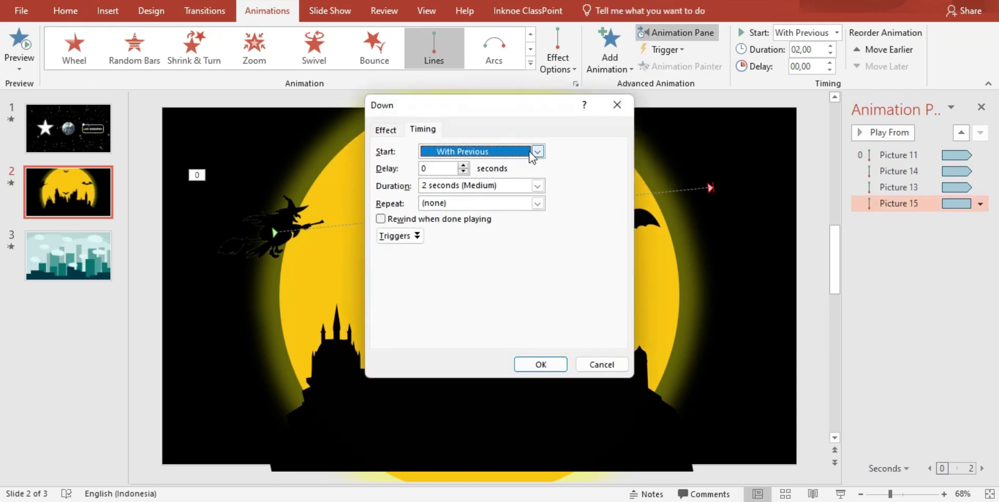
left_click(442, 186)
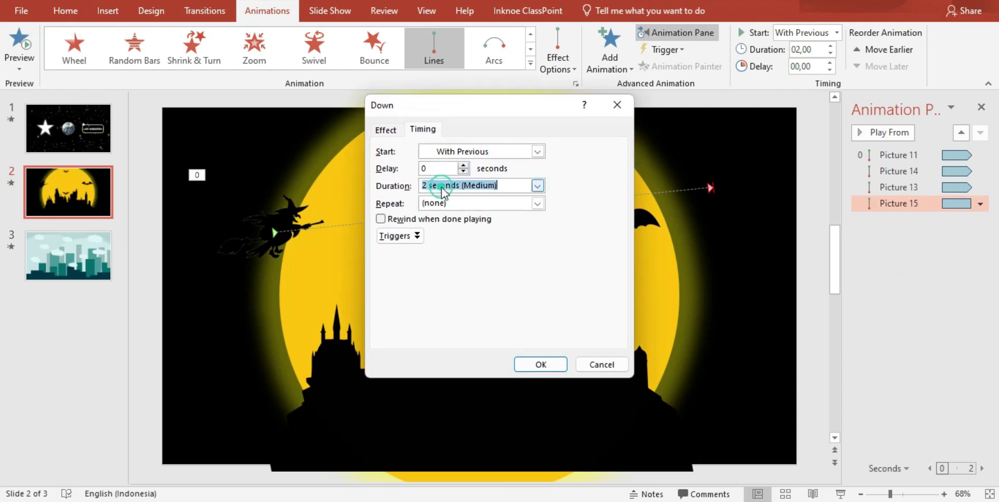
type("4,5")
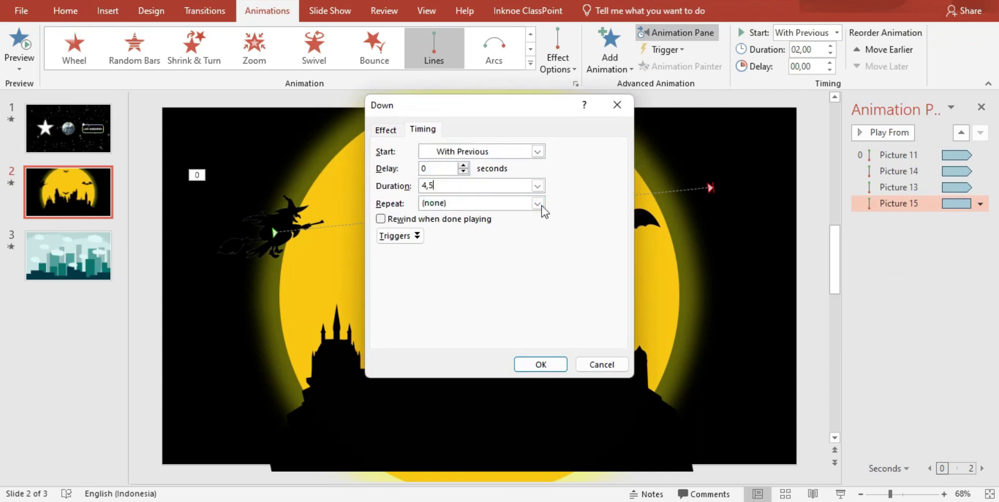
left_click(538, 203)
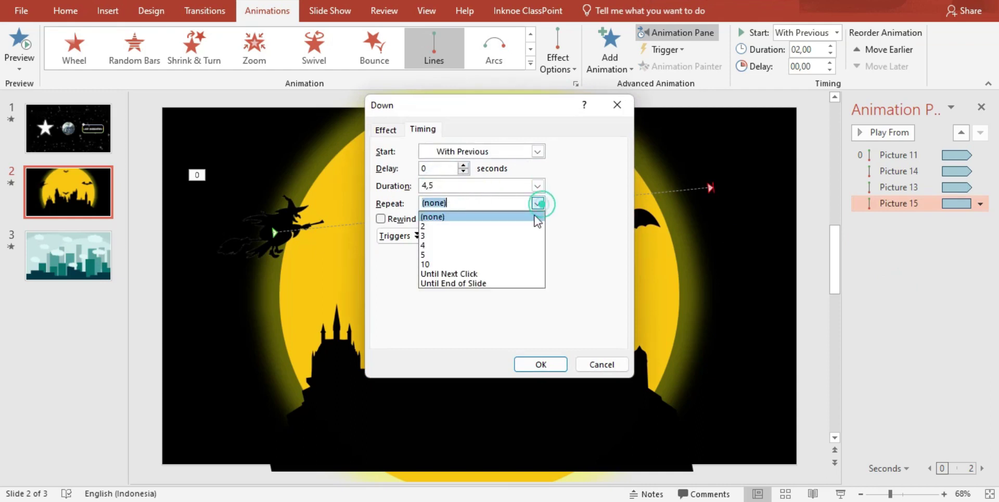
left_click(442, 283)
left_click(385, 130)
mouse_move(479, 183)
left_mouse_down()
mouse_move(429, 189)
mouse_move(442, 202)
left_mouse_up()
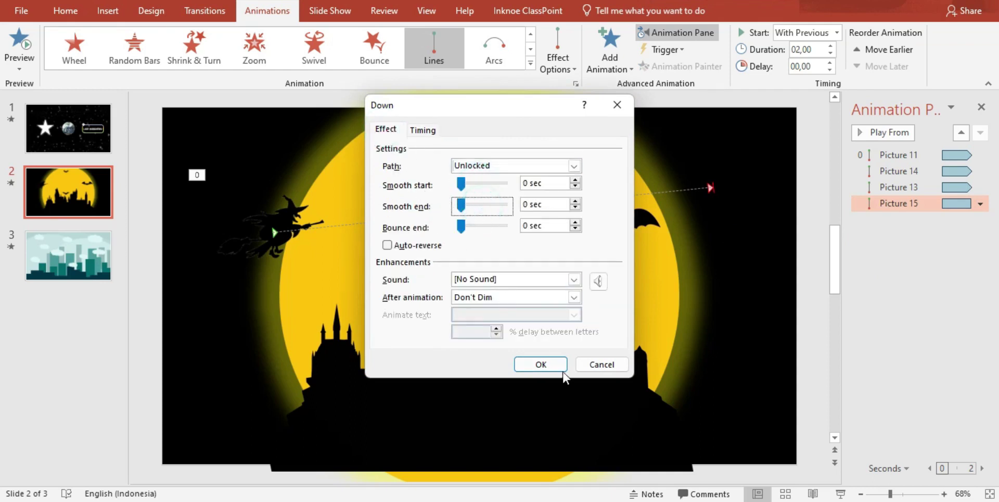
left_click(541, 364)
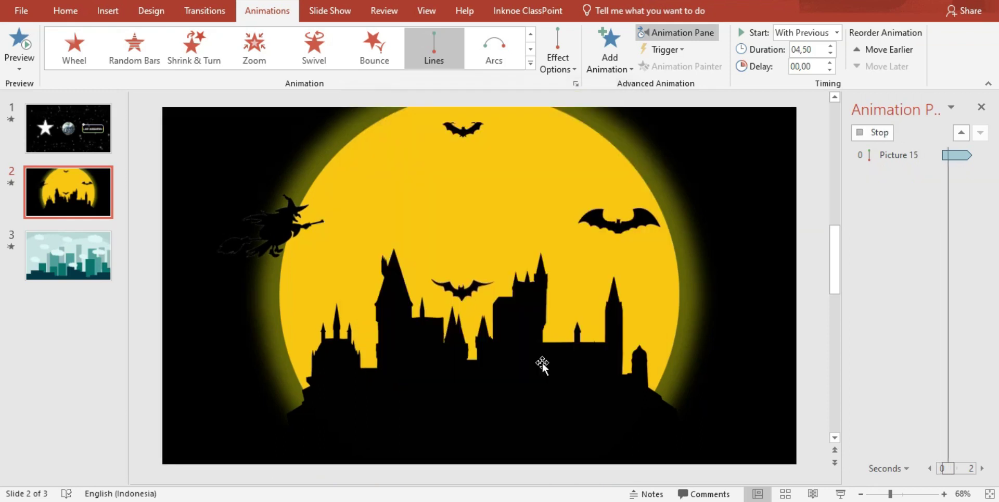
key("shift+F5")
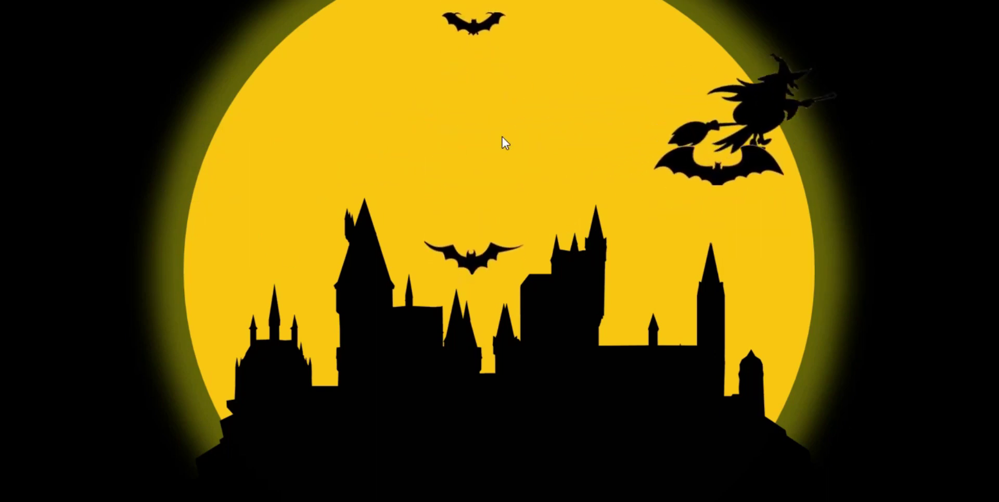
key("Escape")
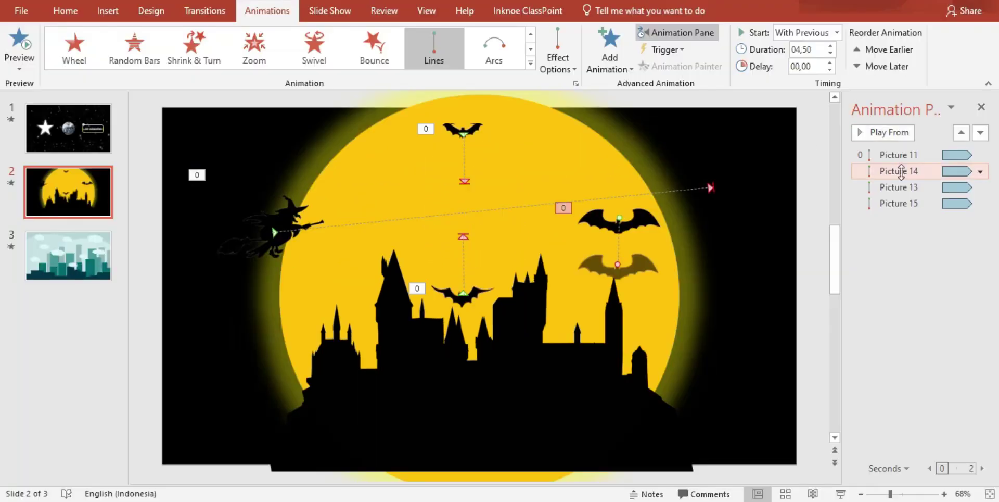
Turn on Auto-reverse for all three bat animations (Pictures 14, 13 and 15), then start the slideshow.
left_click_drag(895, 203, 895, 167)
left_click(896, 203, "shift")
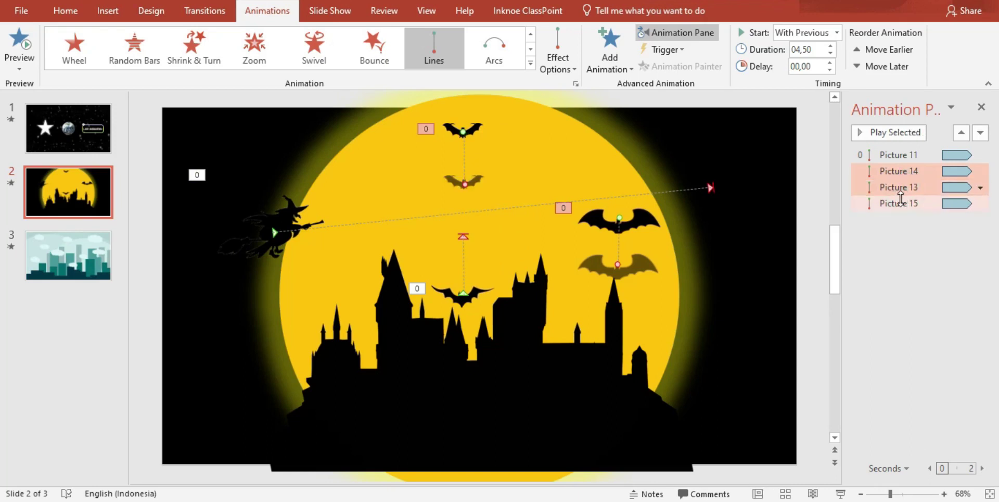
right_click(896, 202)
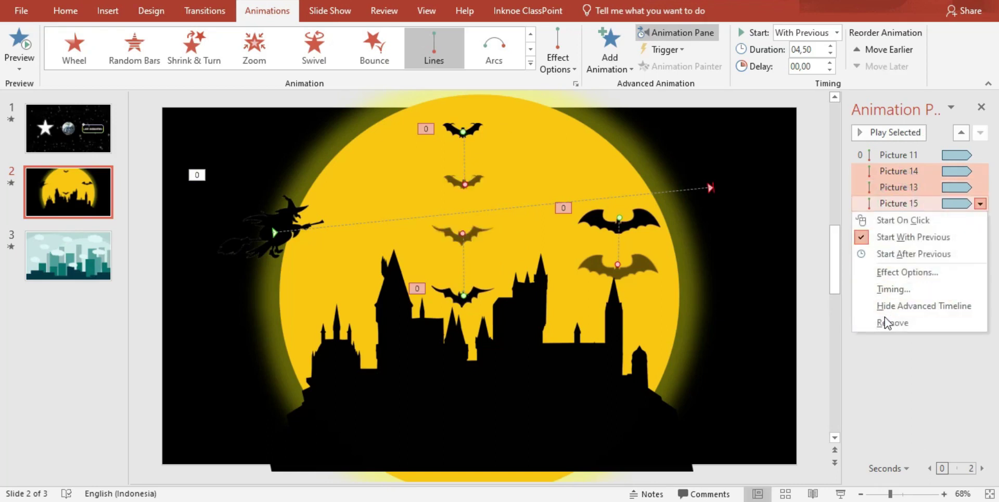
left_click(879, 290)
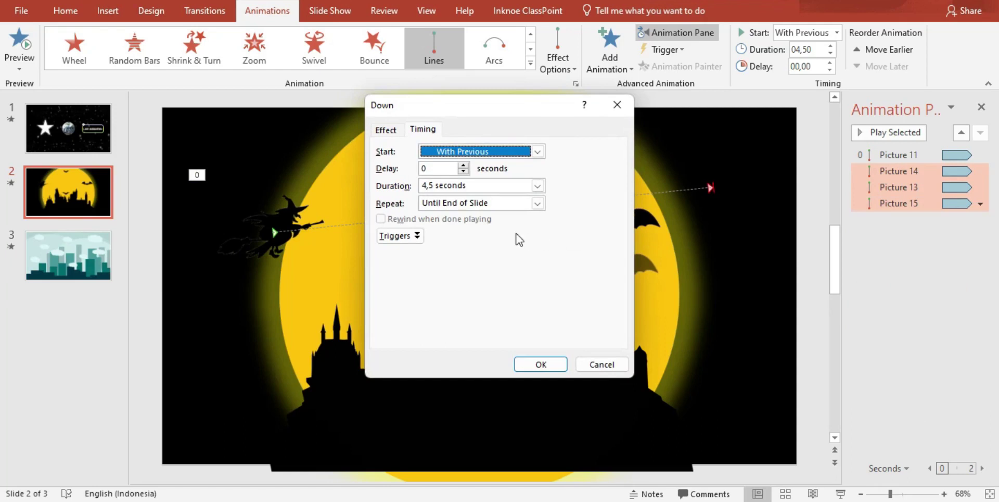
left_click(390, 133)
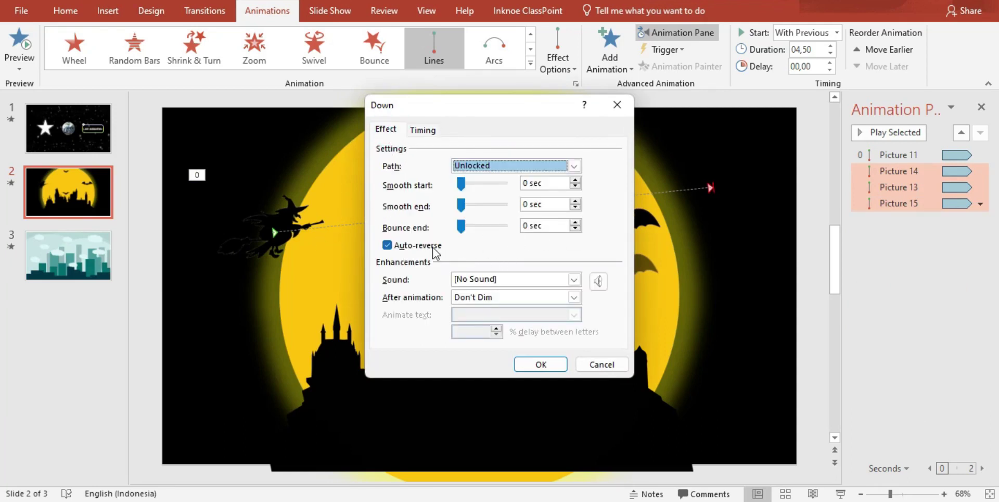
left_click_drag(447, 109, 682, 130)
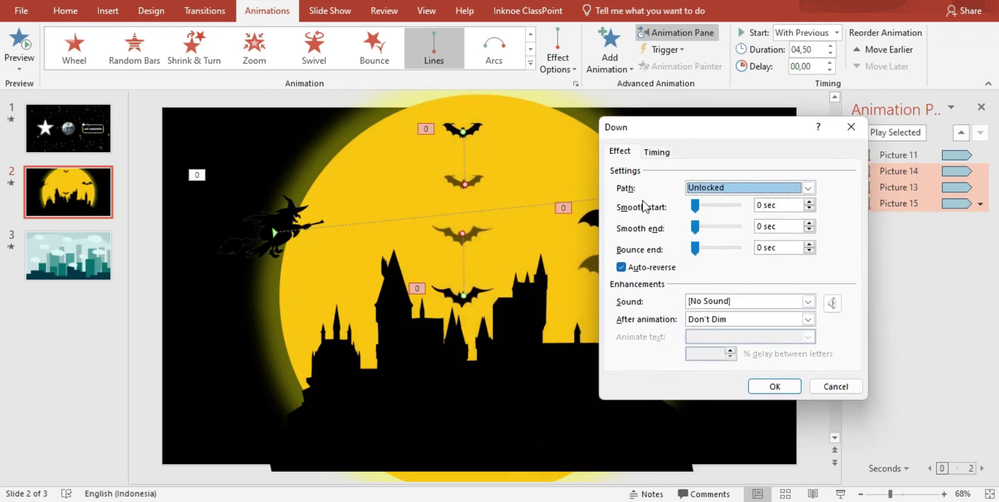
left_click(773, 387)
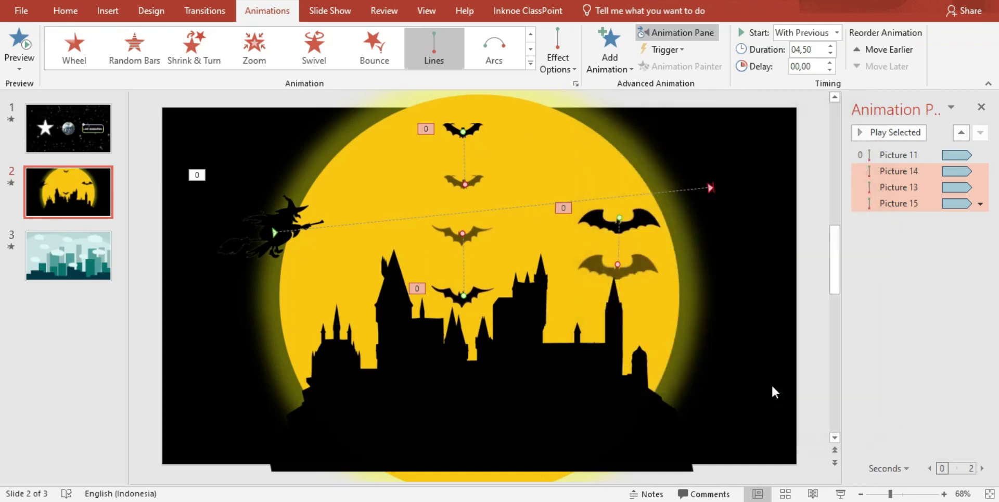
key("shift+F5")
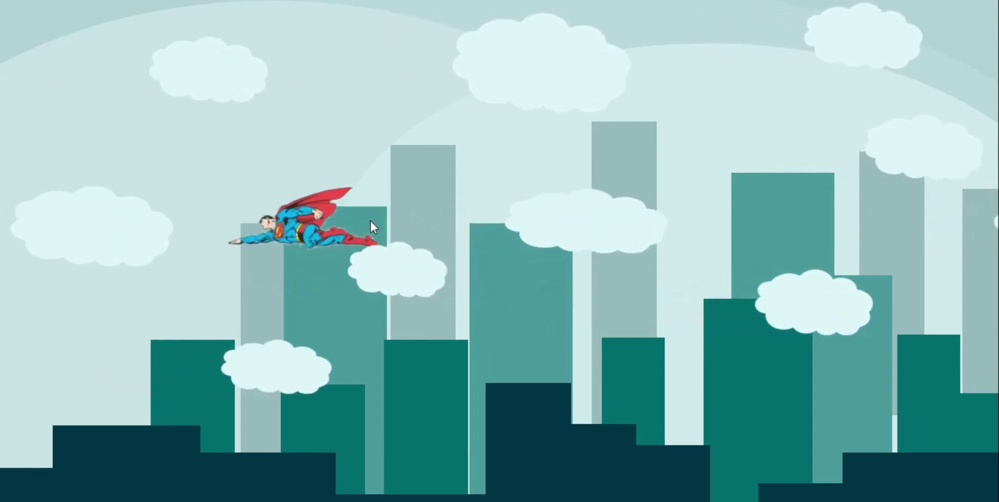
Watch the slideshow through to the city slide's clouds and Superman, then exit to editing.
key("Escape")
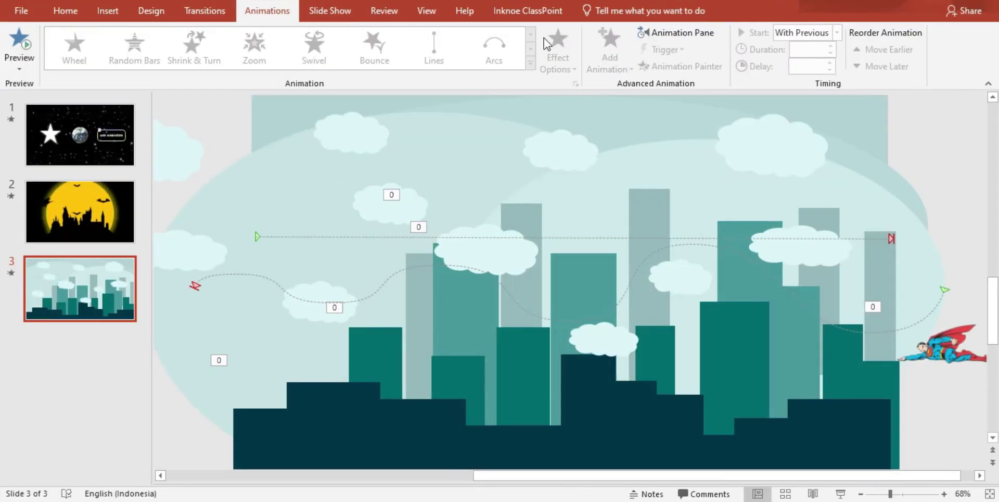
Delete the Group 79 Lines path and Picture 81's superhero path from the Animation Pane.
left_click(654, 32)
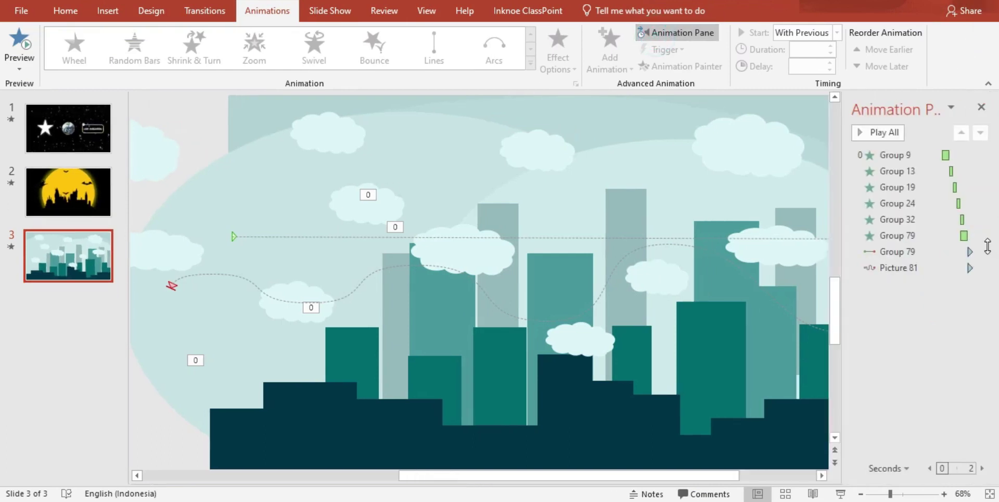
left_click(987, 250)
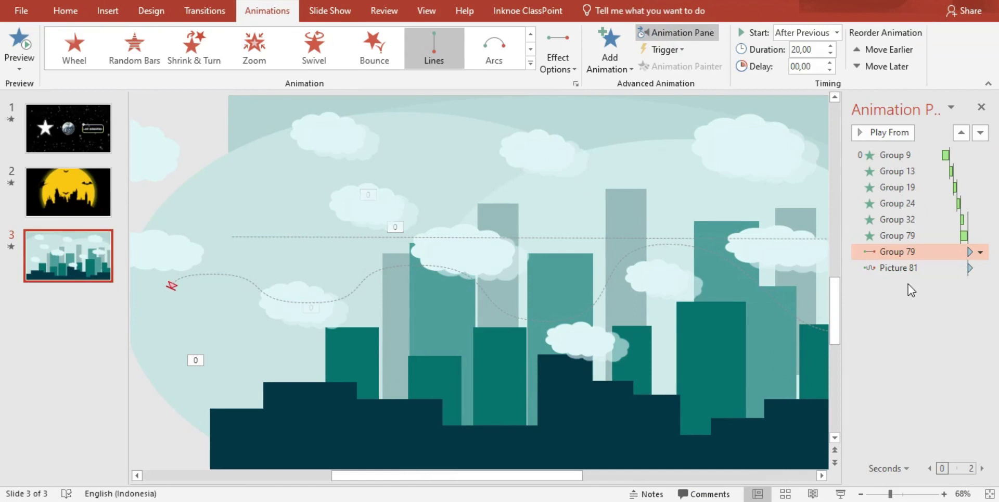
left_click(893, 266, "ctrl")
right_click(893, 268)
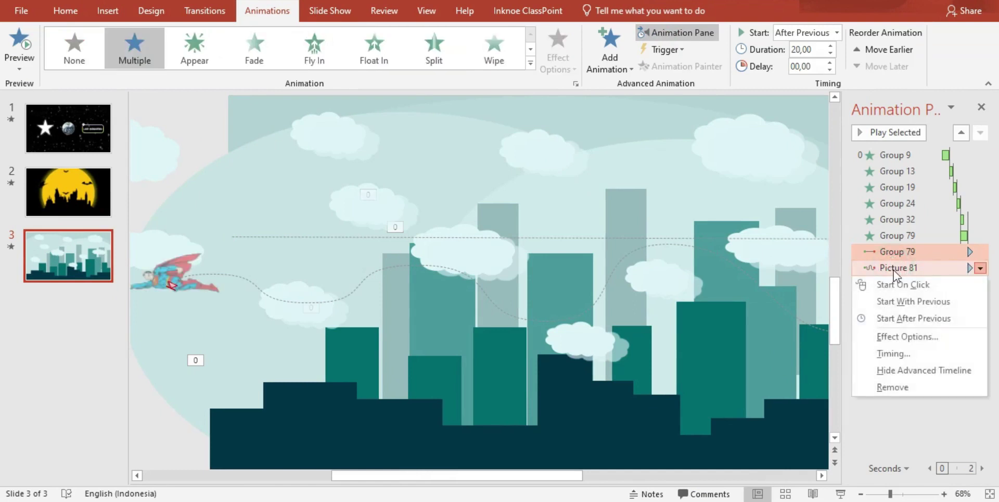
left_click(891, 385)
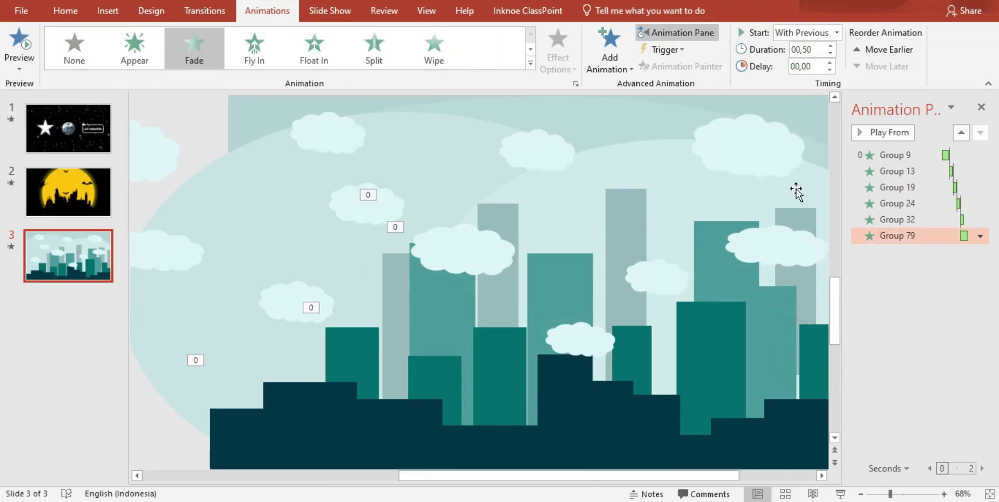
left_click_drag(728, 476, 755, 476)
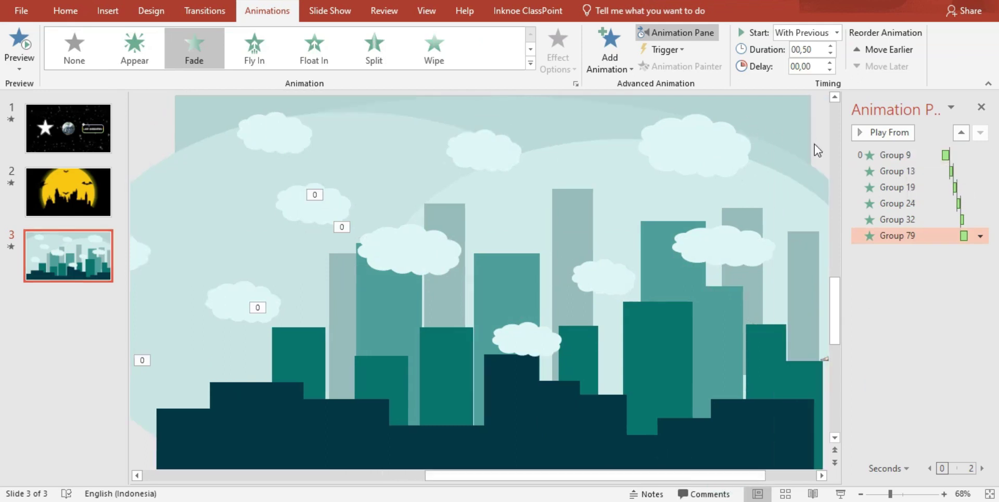
left_click(894, 152)
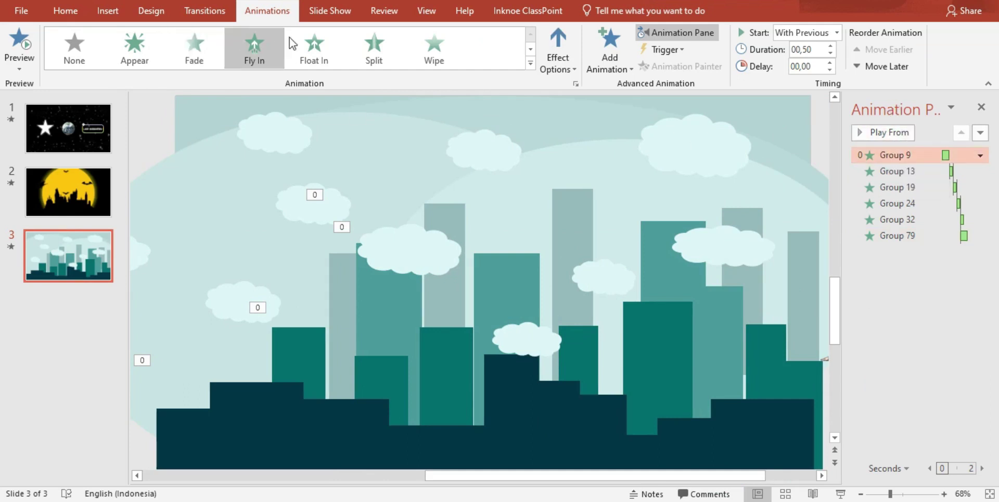
left_click(557, 71)
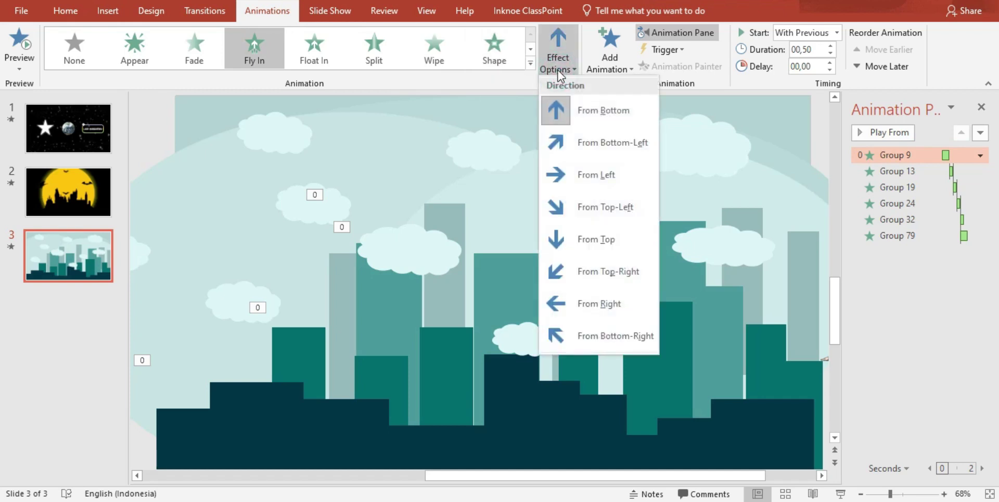
left_click(589, 113)
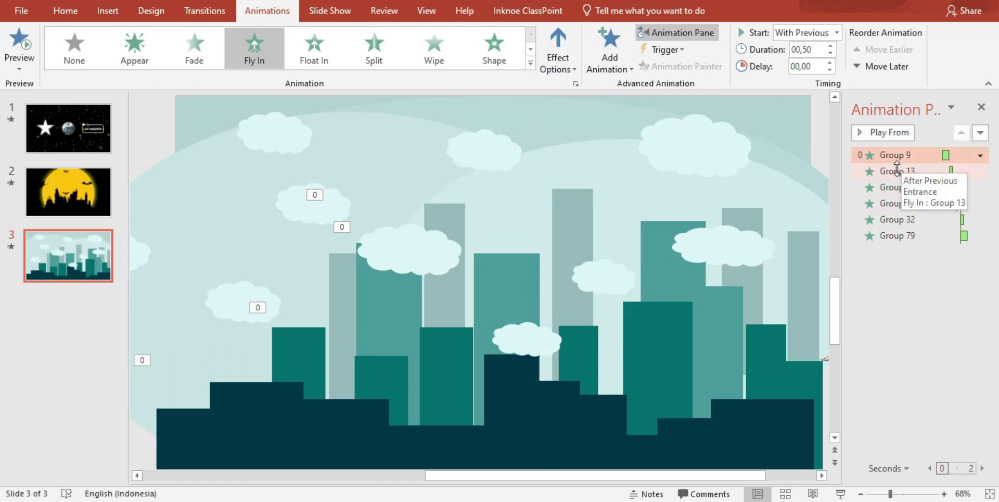
left_click(886, 133)
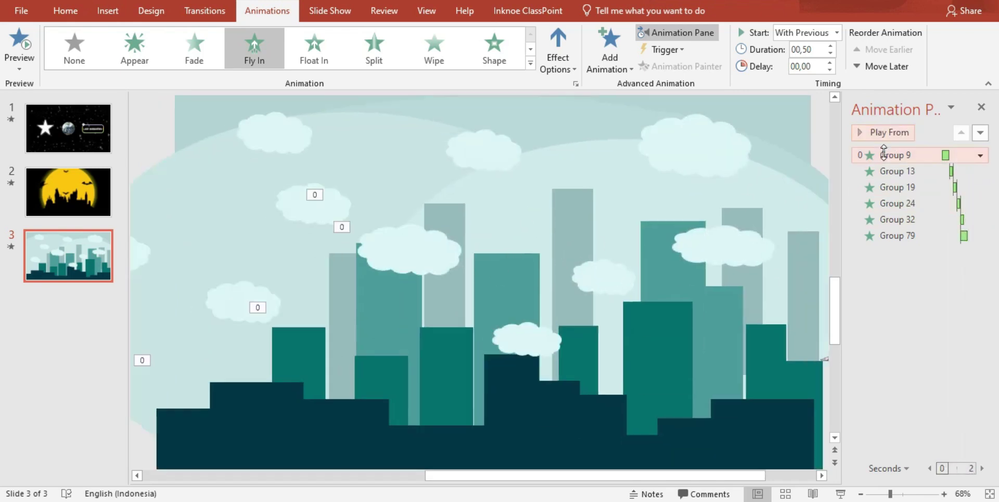
left_click(889, 170)
left_click(887, 186)
left_click(887, 203)
left_click(887, 219)
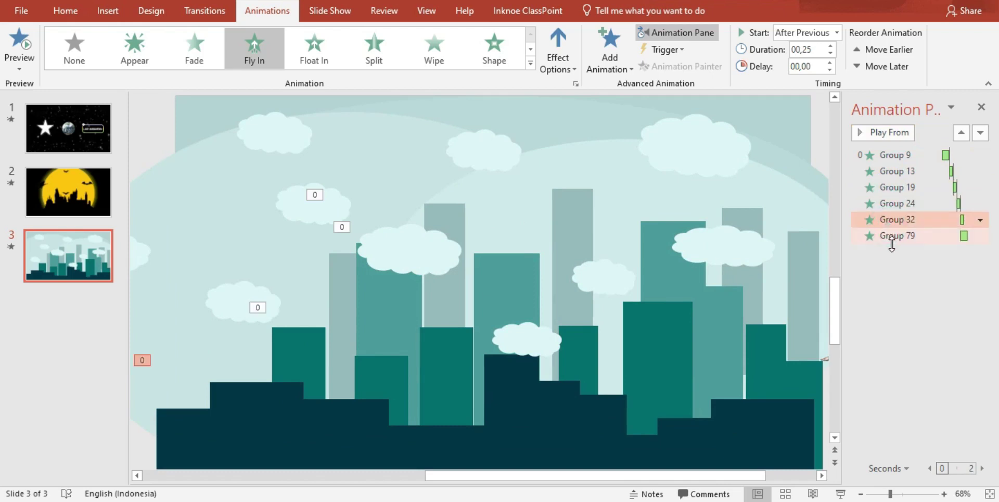
left_click(893, 236)
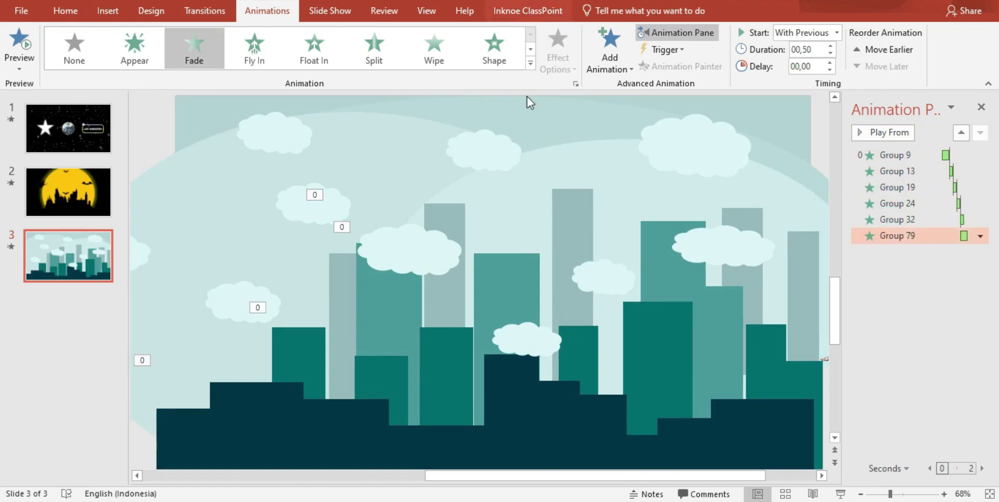
left_click(473, 151)
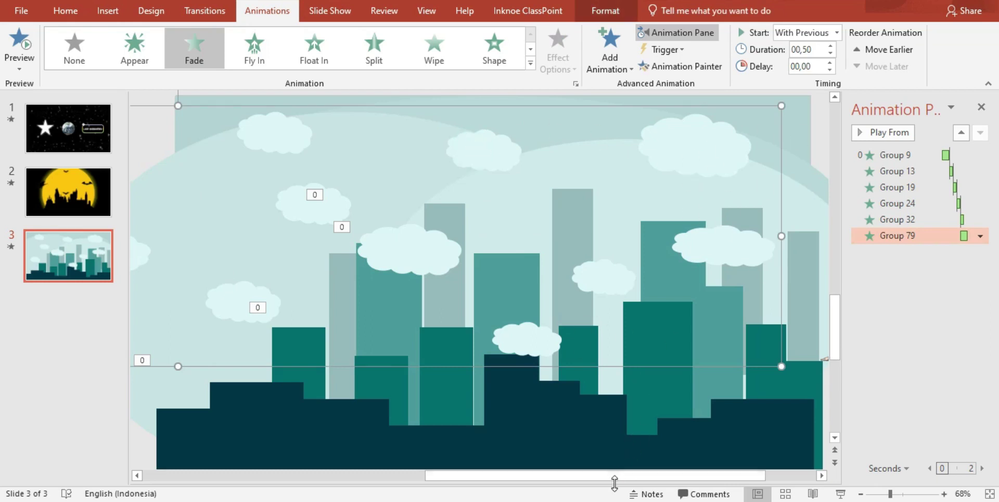
left_click(599, 476)
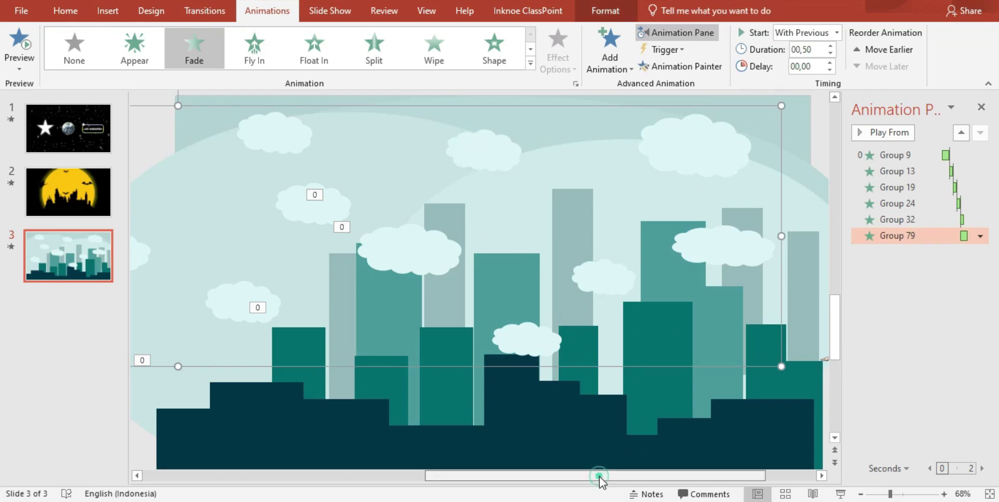
scroll(591, 475, "left", 1)
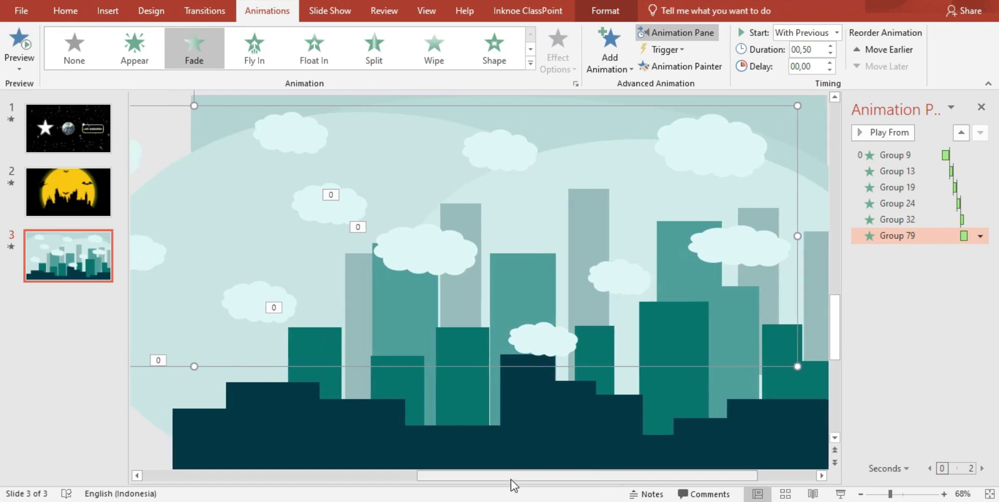
scroll(501, 471, "left", 1)
left_click(434, 230)
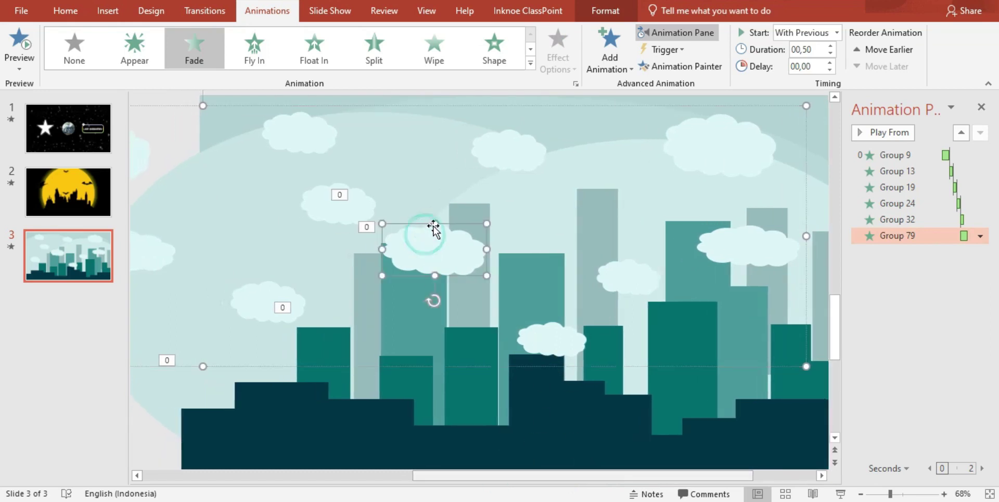
left_click(492, 159)
left_click(710, 138)
left_click(678, 105)
mouse_move(537, 475)
left_mouse_down()
mouse_move(432, 492)
mouse_move(225, 492)
left_mouse_up()
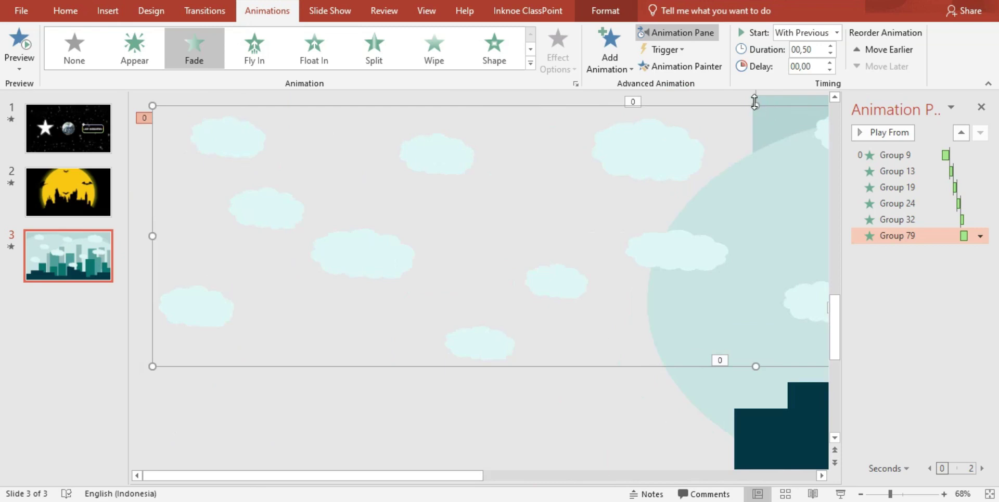
left_click_drag(439, 475, 808, 477)
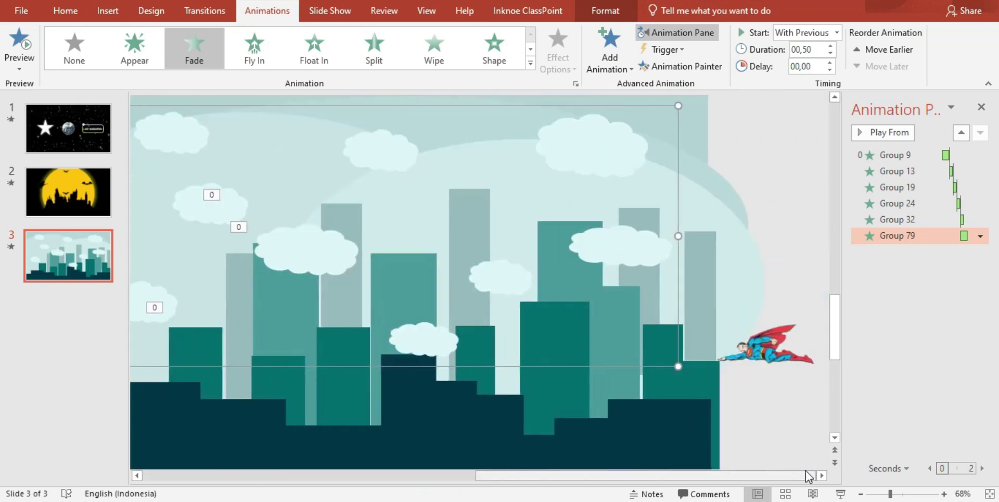
left_click_drag(749, 477, 715, 474)
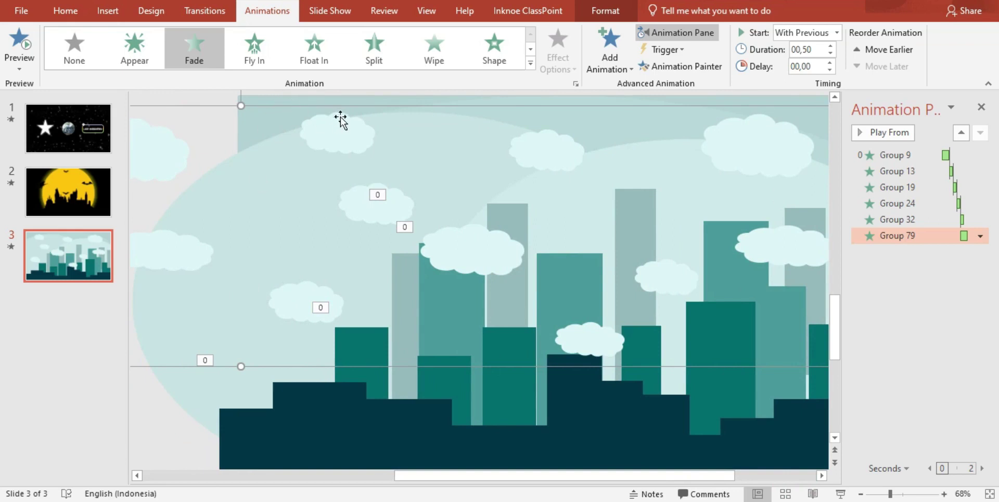
left_click_drag(653, 481, 382, 493)
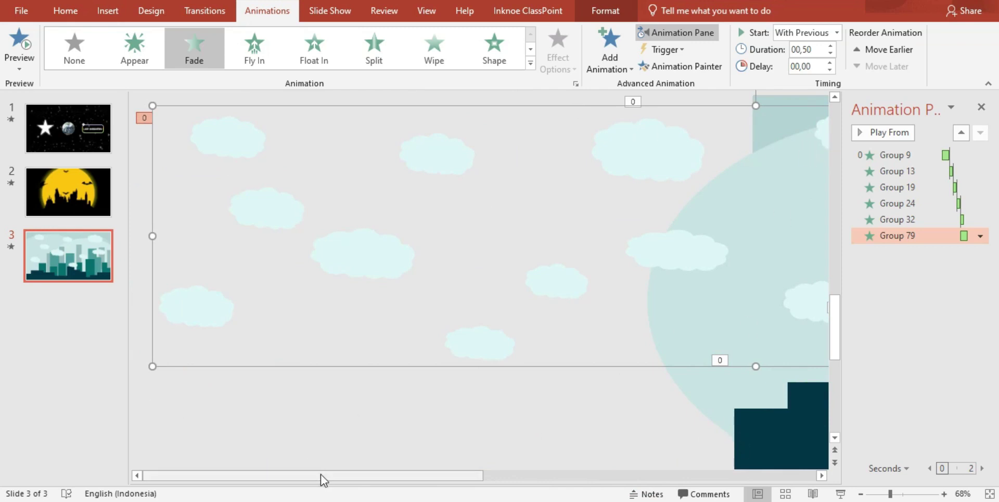
left_click_drag(319, 474, 677, 499)
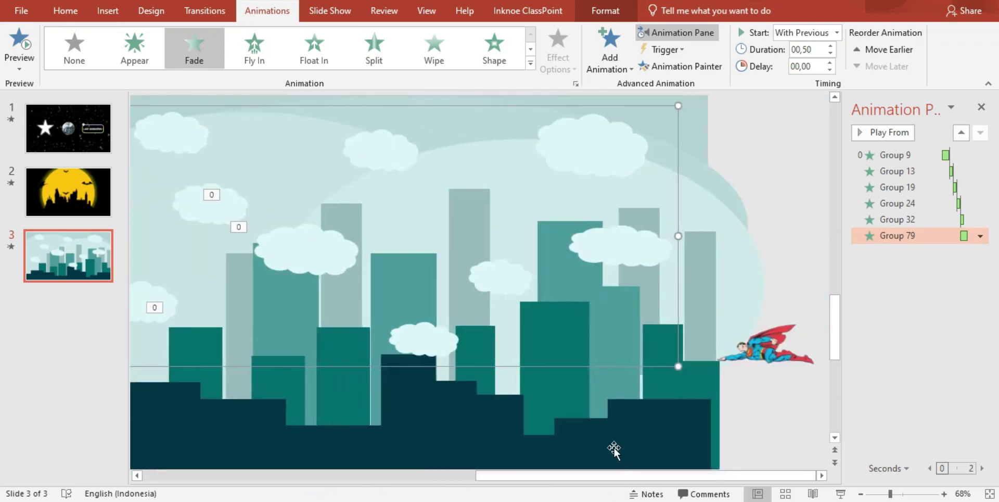
Add a Lines motion path to Group 79 and stretch it horizontally across the skyline.
left_click(616, 66)
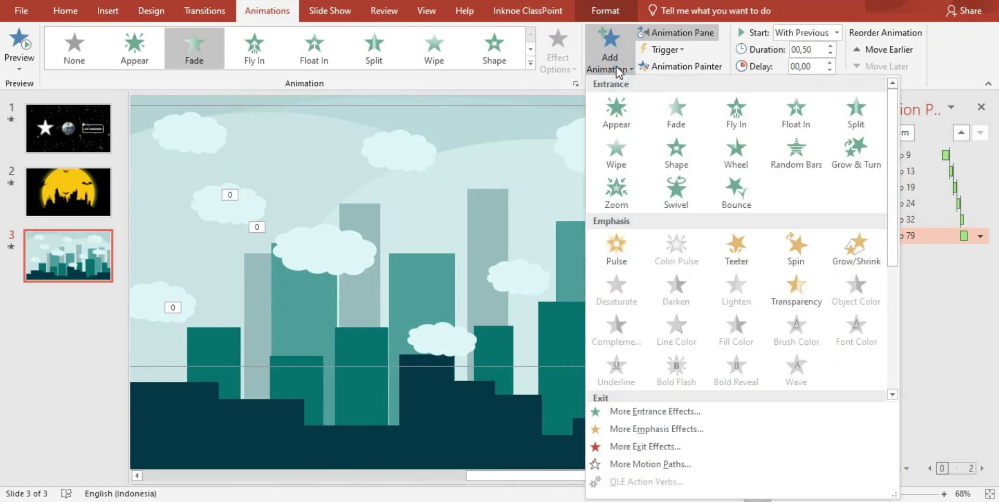
scroll(676, 314, "down", 5)
left_click(626, 352)
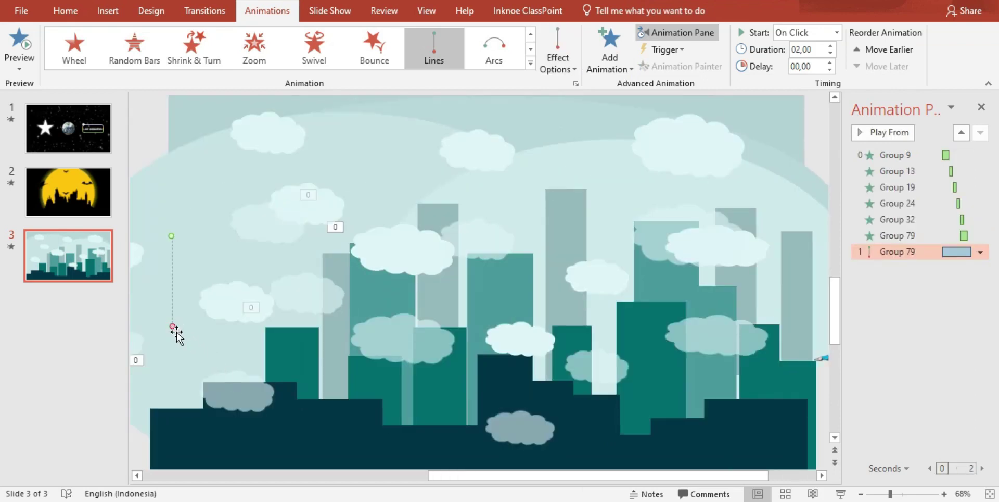
left_click_drag(172, 326, 303, 240)
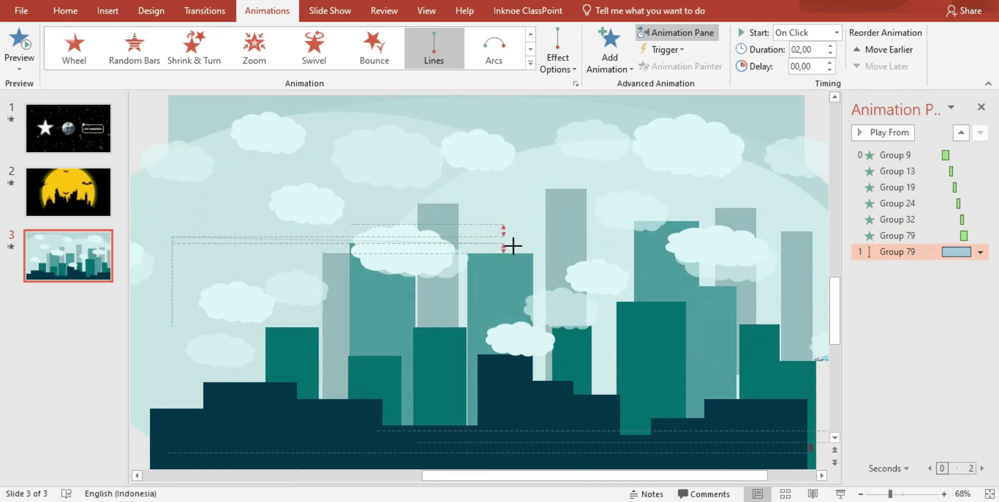
mouse_move(303, 240)
left_mouse_down()
mouse_move(753, 265)
mouse_move(812, 253)
left_mouse_up()
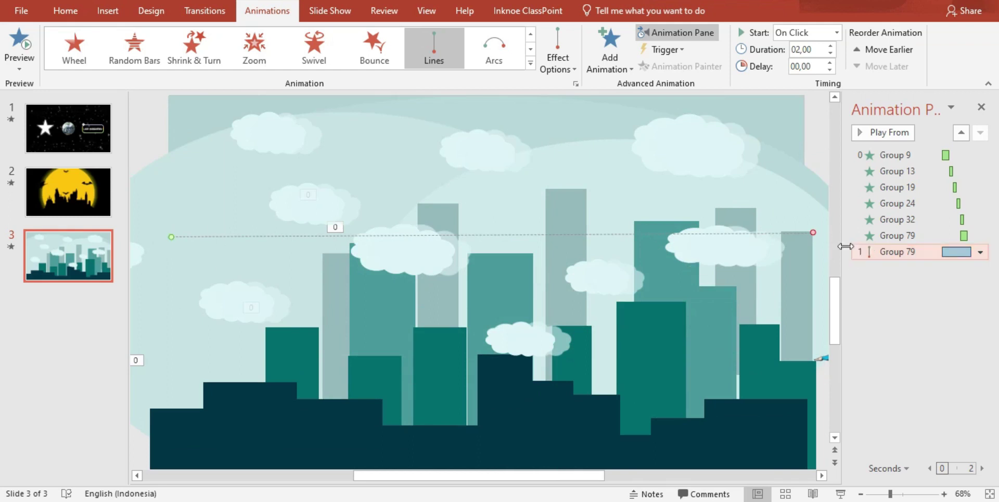
Set the cloud path to start After Previous, last 20 seconds and repeat until slide end.
left_click(980, 252)
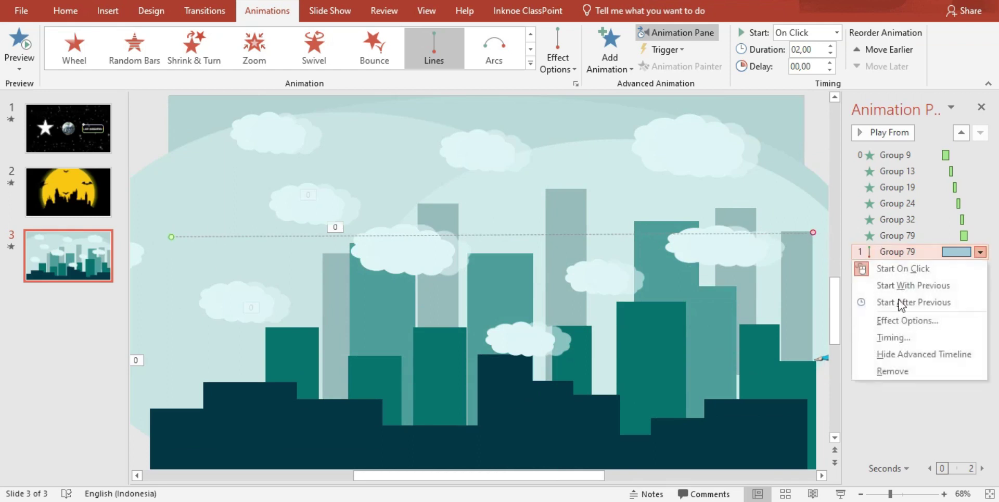
left_click(902, 338)
left_click(771, 173)
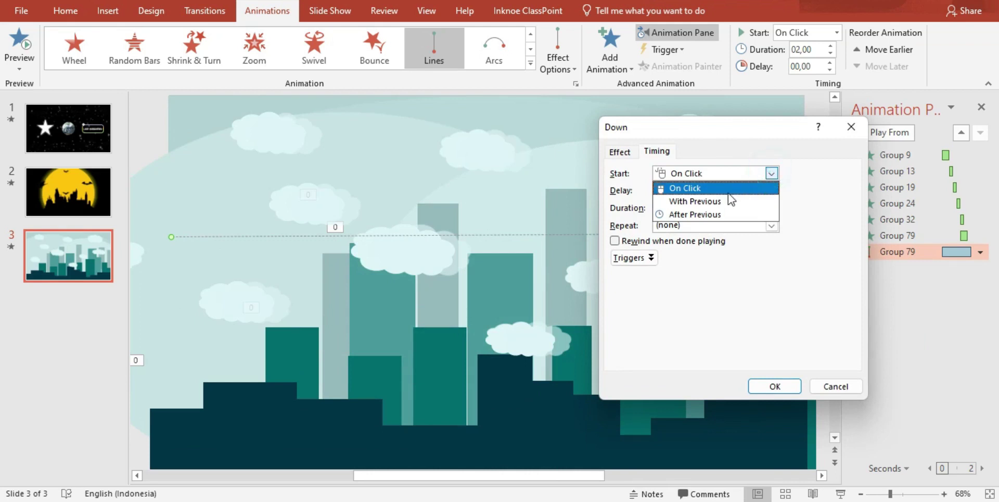
left_click(699, 215)
left_click(771, 208)
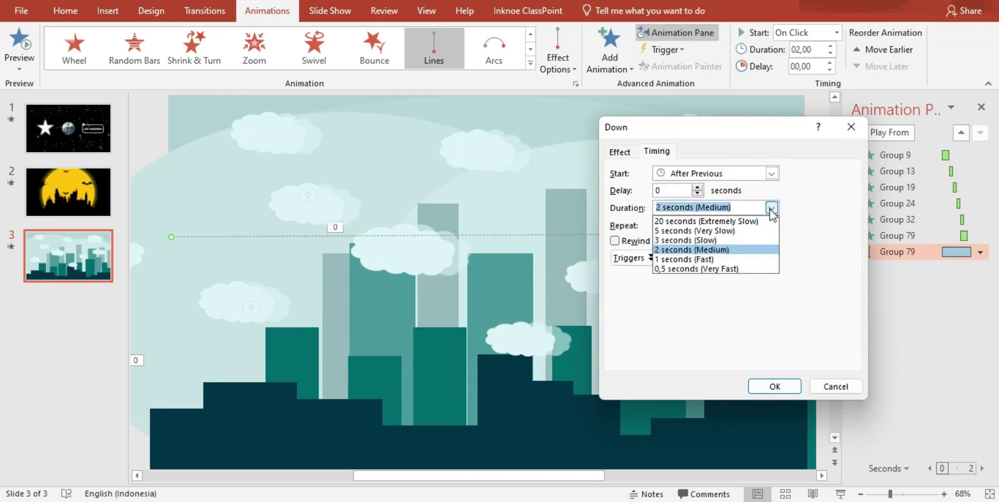
left_click(722, 221)
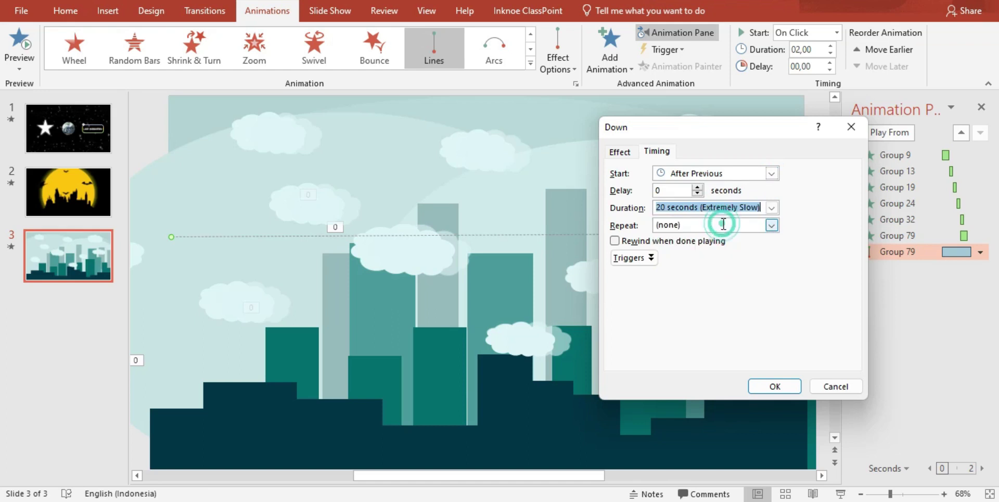
left_click(771, 225)
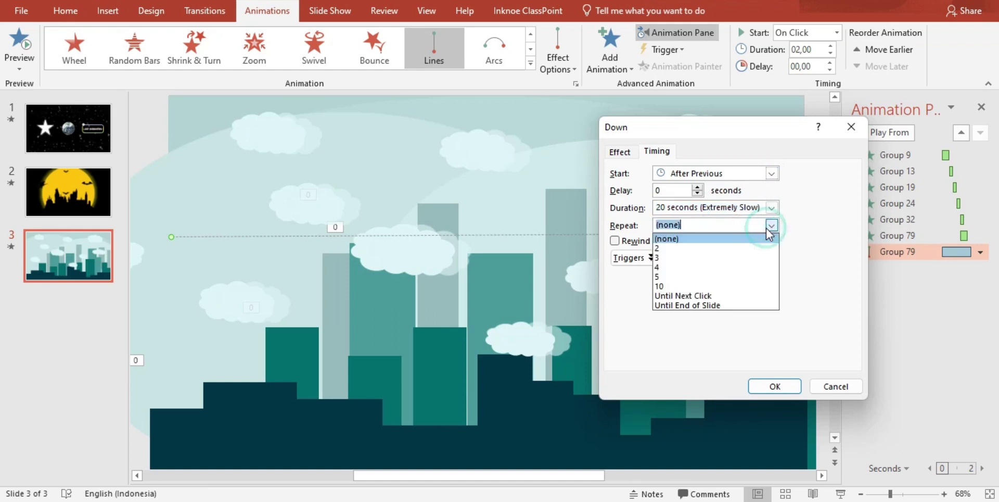
left_click(695, 306)
Set the cloud path's smooth start and smooth end to 0 seconds.
left_click(614, 154)
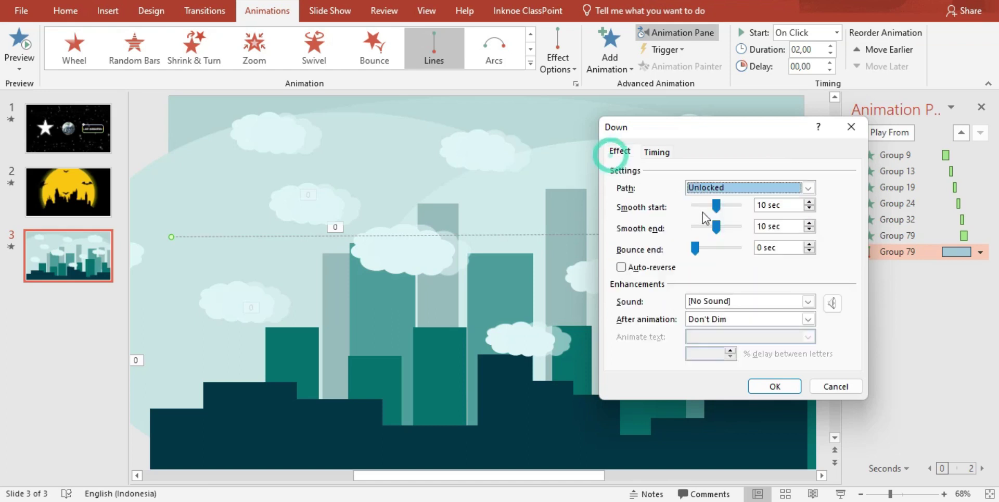
left_click_drag(717, 207, 663, 213)
left_click_drag(719, 227, 670, 236)
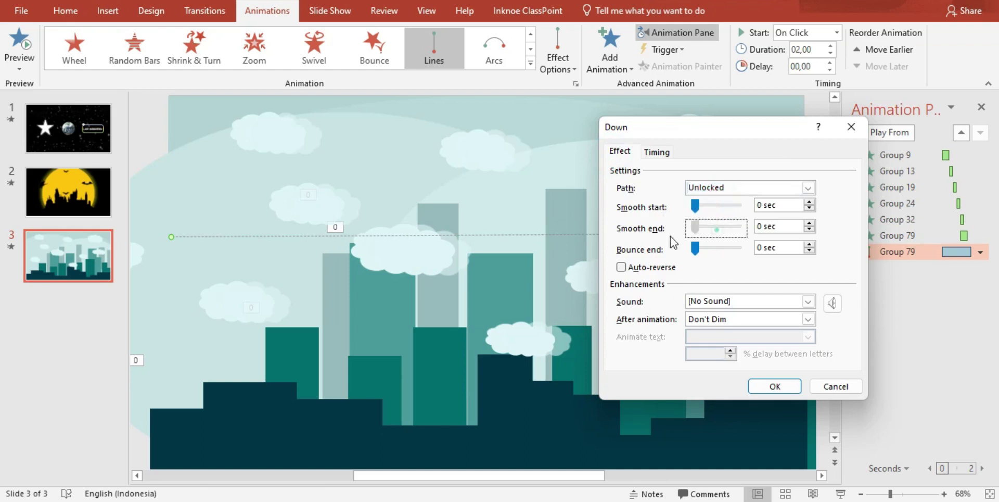
left_click(777, 384)
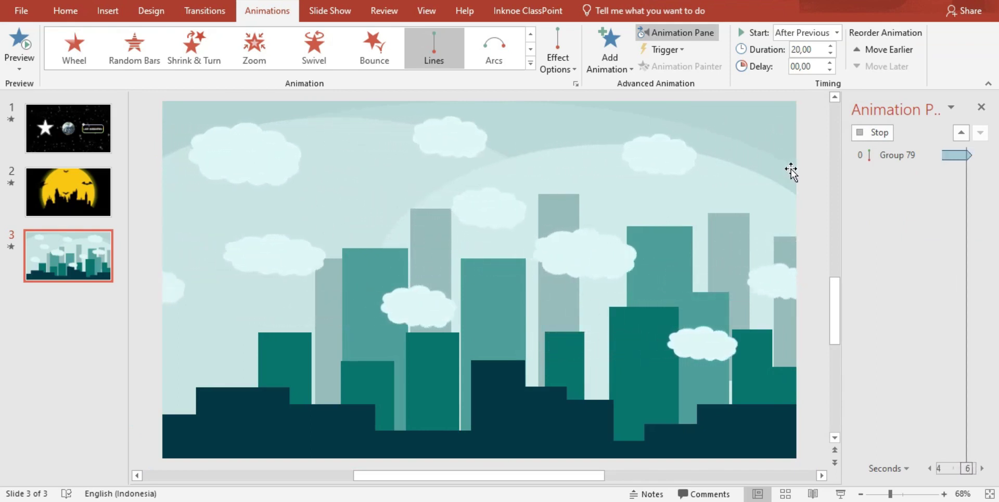
Stop the preview, close the Animation Pane and select the Superman picture beside the slide.
left_click(872, 132)
left_click(982, 106)
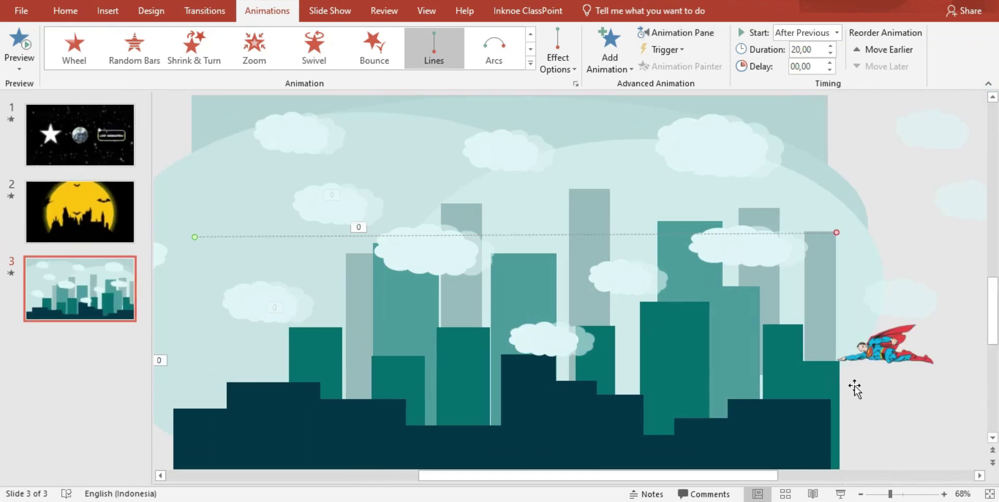
left_click(873, 352)
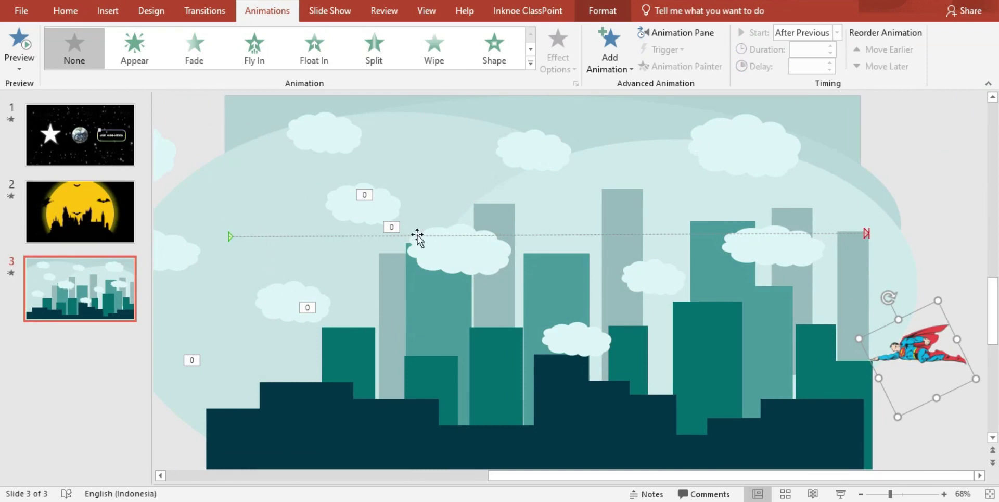
Apply the Decaying Wave motion path to the Superman picture from More Motion Paths.
left_click(595, 46)
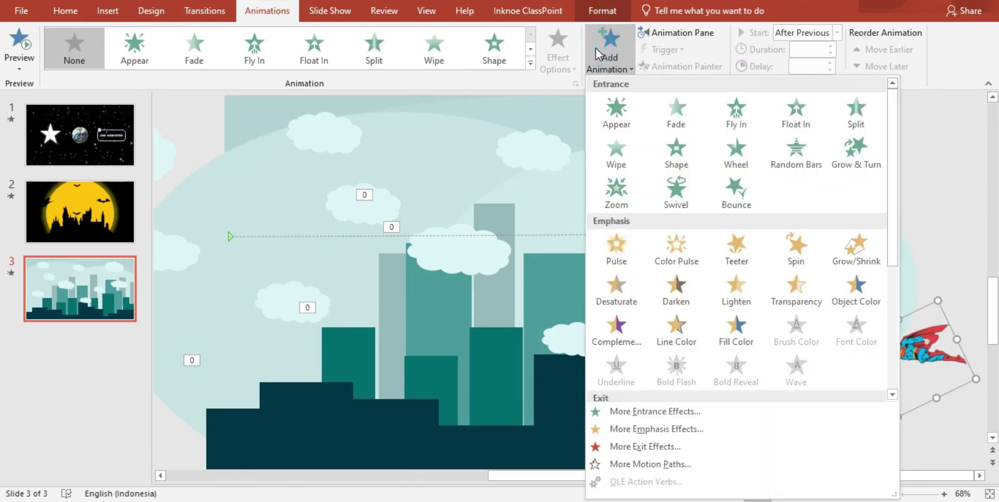
left_click(629, 459)
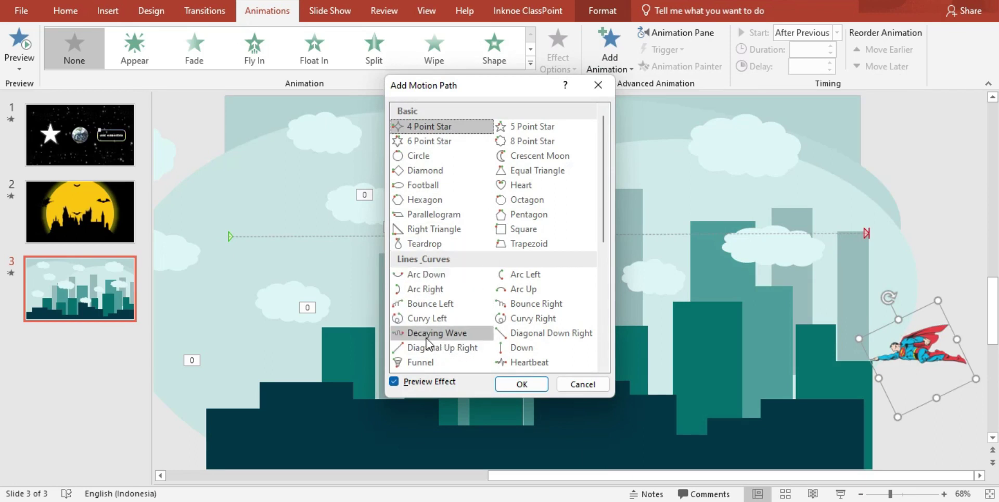
left_click(454, 331)
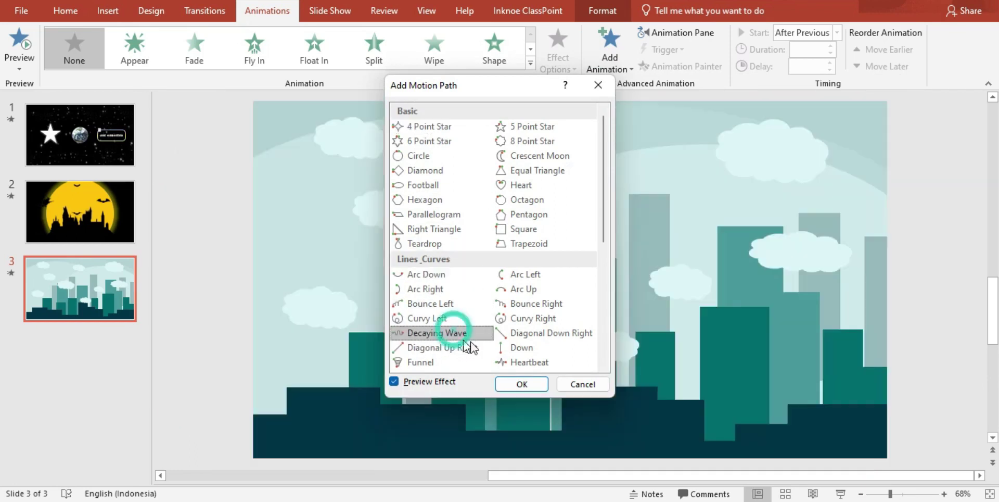
left_click(536, 385)
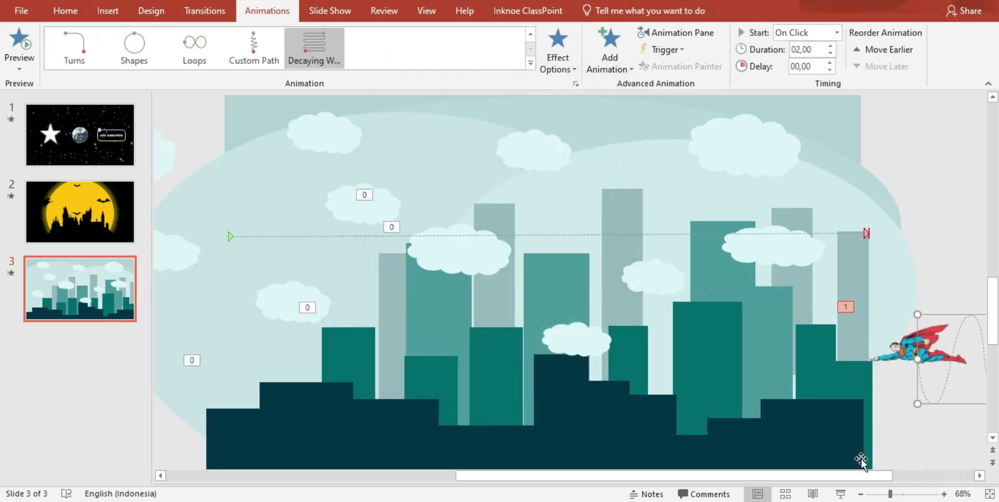
Stretch Superman's Decaying Wave path to the slide's left edge and raise it to cloud height.
left_click_drag(852, 475, 939, 494)
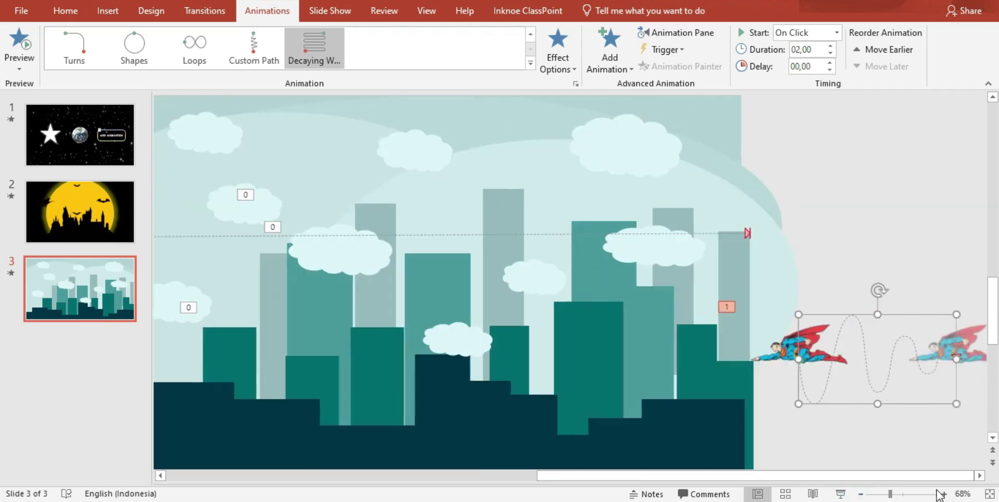
left_click(929, 358)
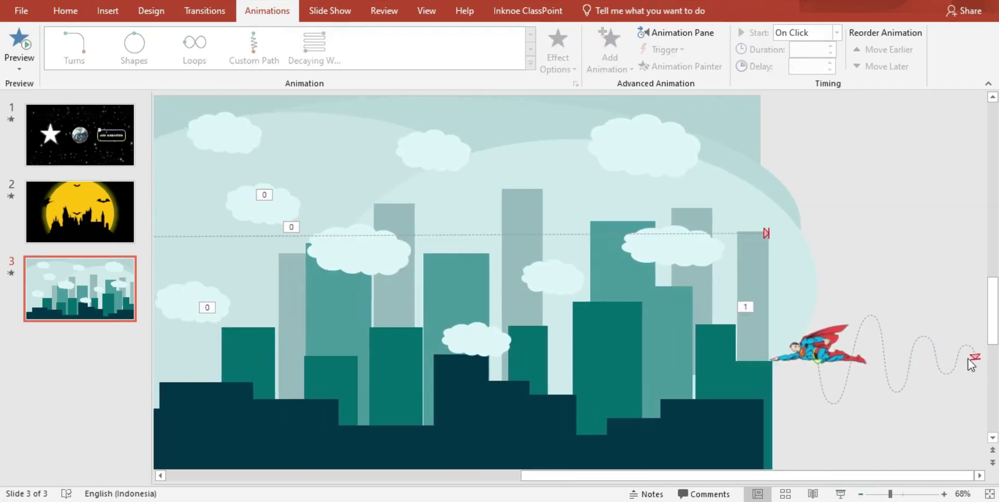
left_click_drag(975, 358, 936, 360)
left_click(920, 419)
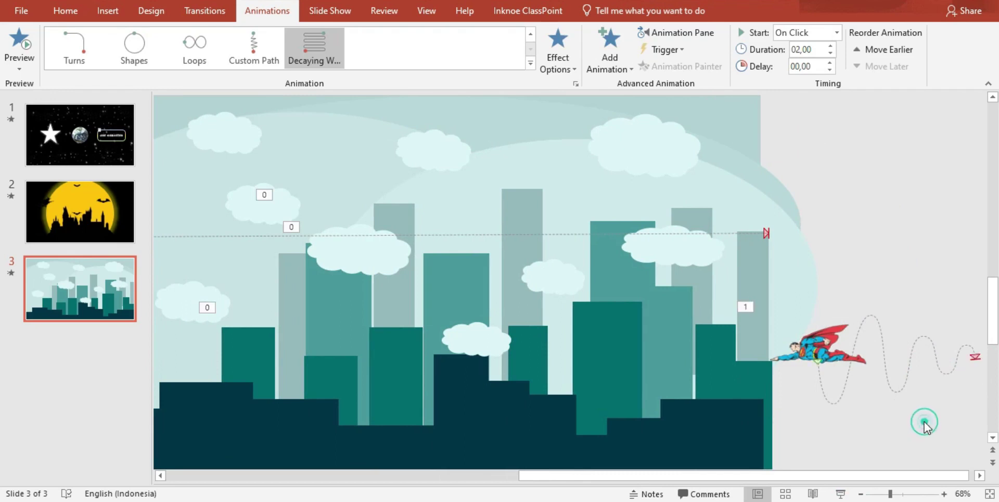
left_click(976, 358)
left_click_drag(975, 358, 554, 300)
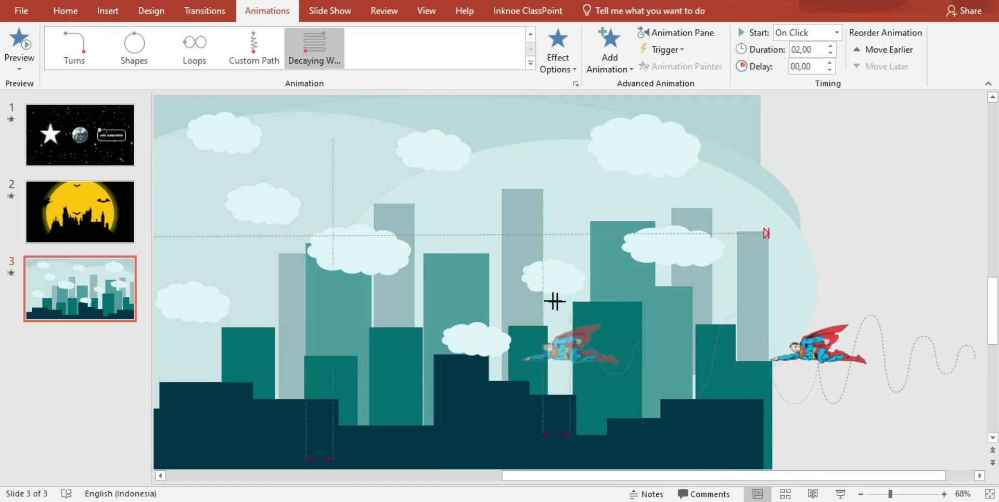
left_click_drag(555, 301, 136, 302)
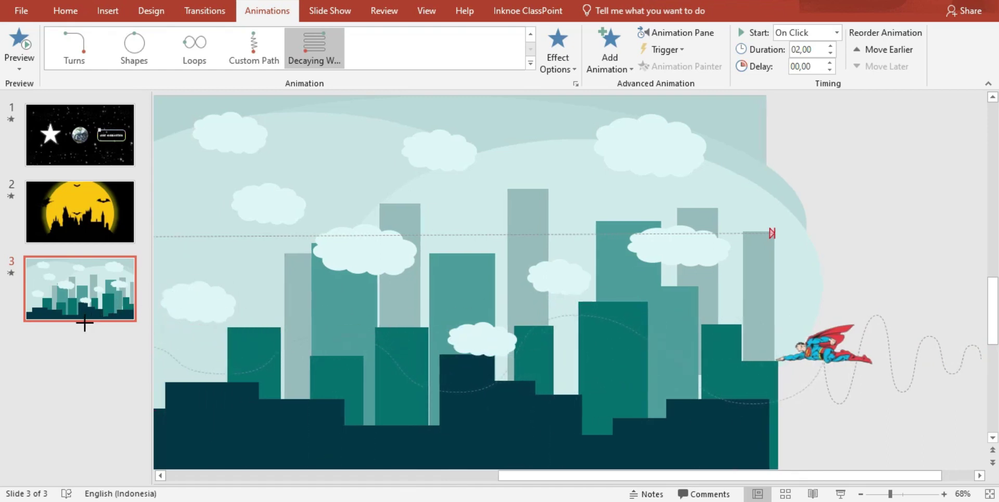
left_click_drag(84, 323, 84, 323)
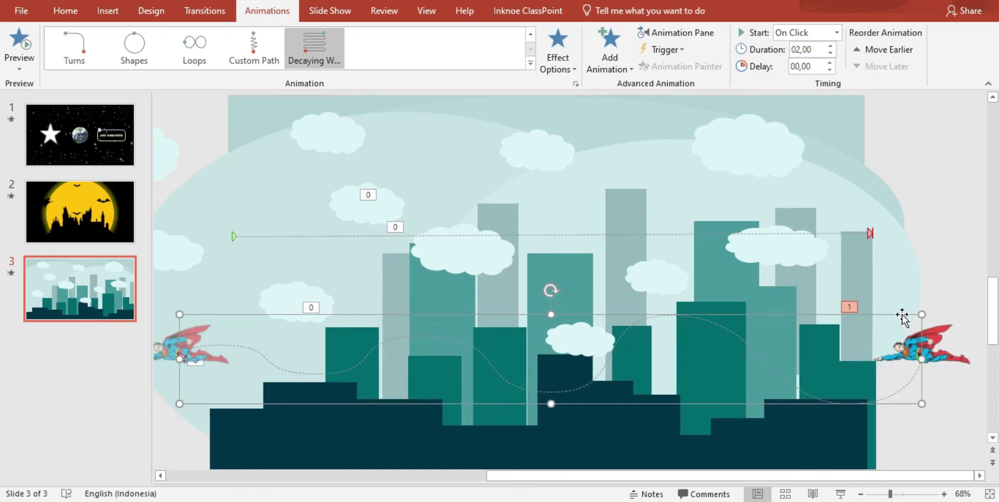
mouse_move(899, 318)
left_mouse_down()
mouse_move(896, 193)
mouse_move(898, 219)
left_mouse_up()
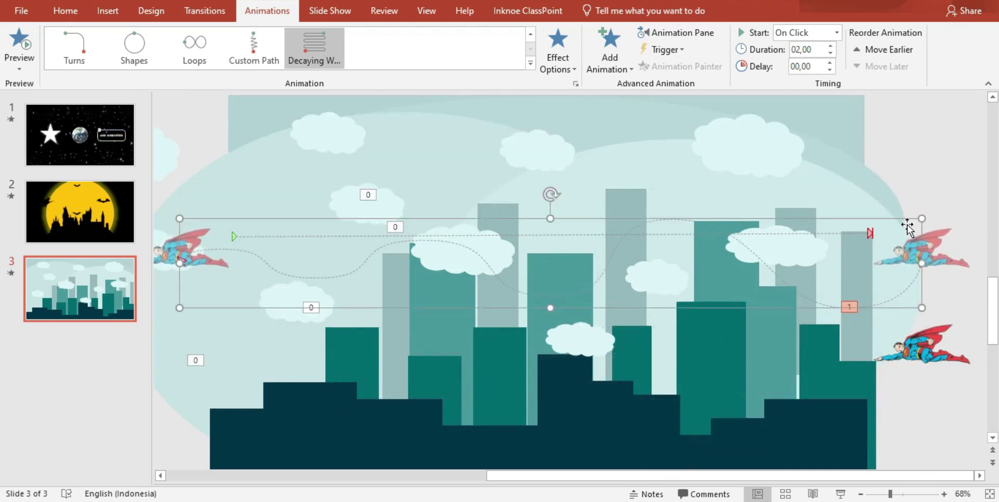
Set Superman's wave to With Previous, 20 seconds, repeat Until End of Slide, with 0 smooth start.
left_click(922, 345)
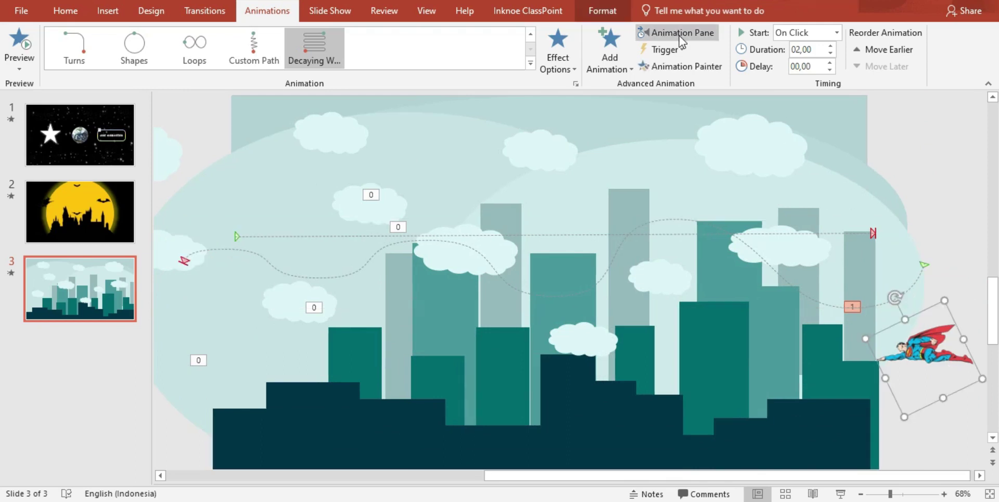
left_click(676, 32)
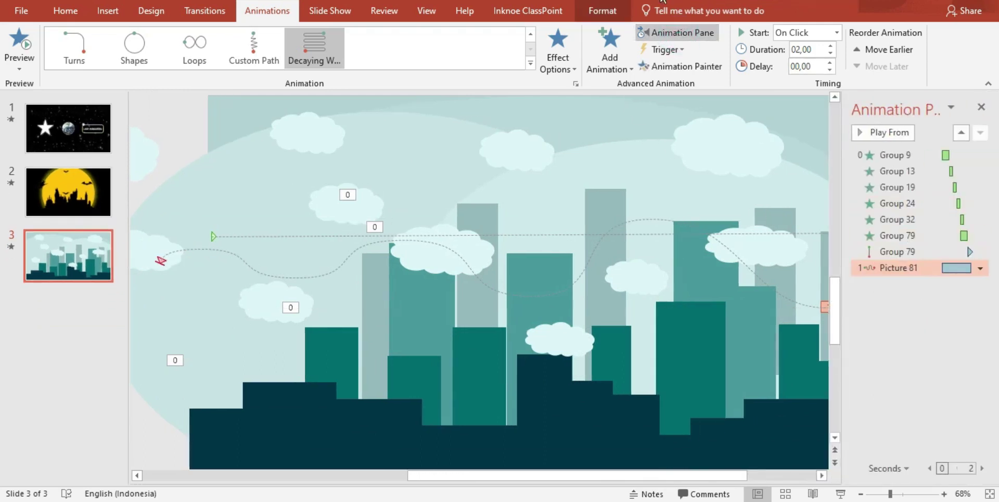
right_click(899, 269)
left_click(891, 352)
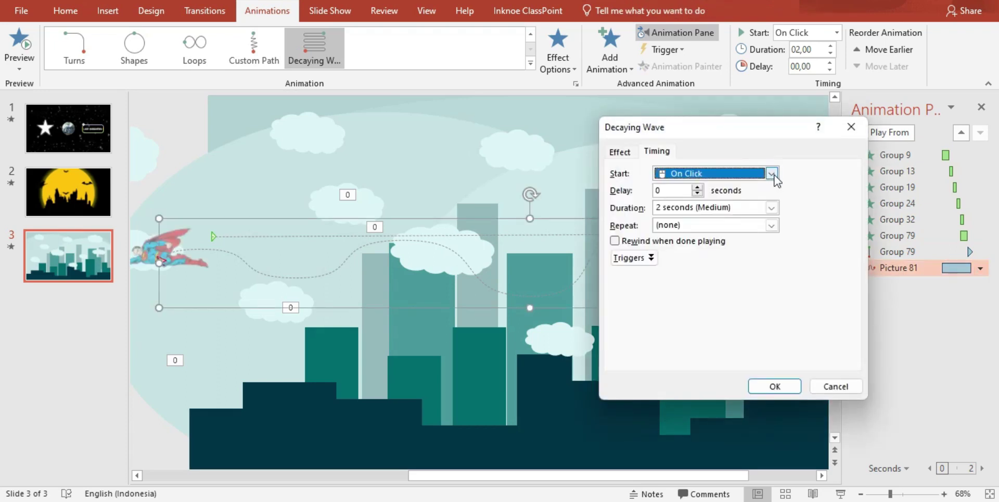
left_click(771, 174)
left_click(693, 202)
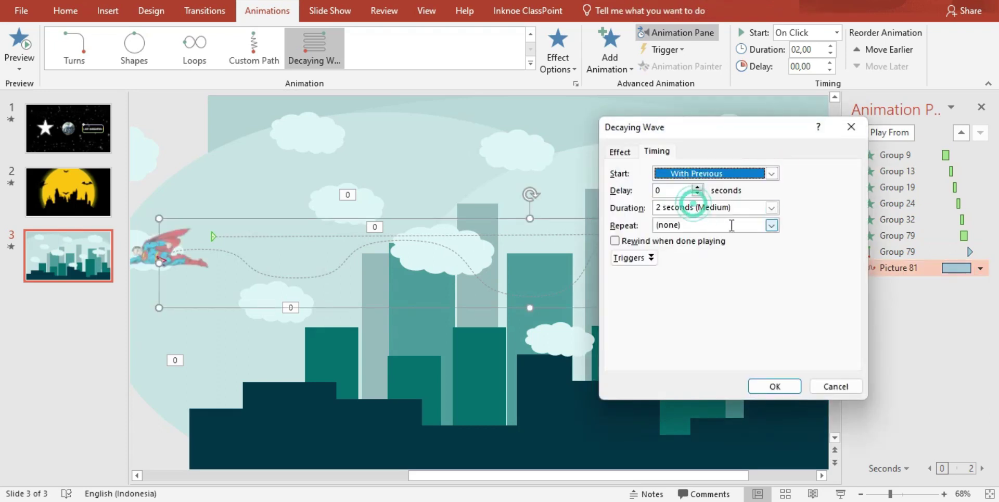
left_click(772, 207)
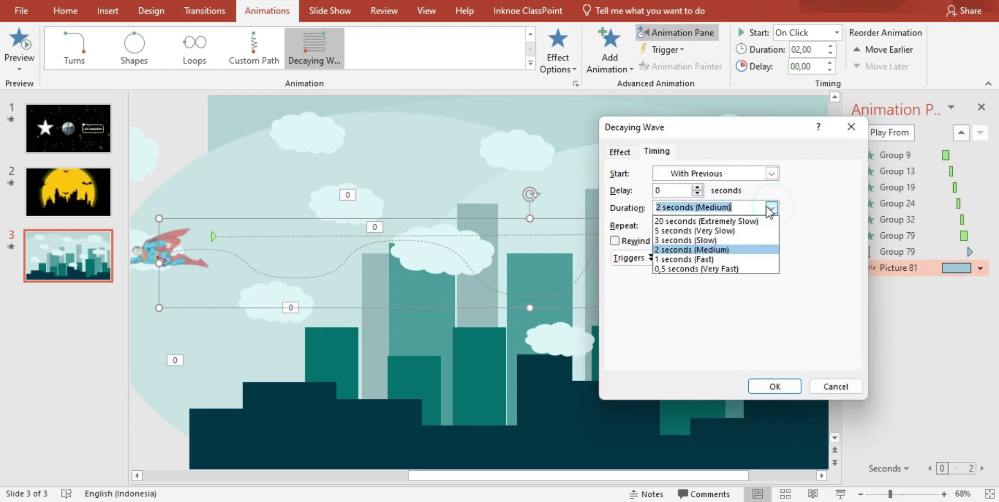
left_click(740, 216)
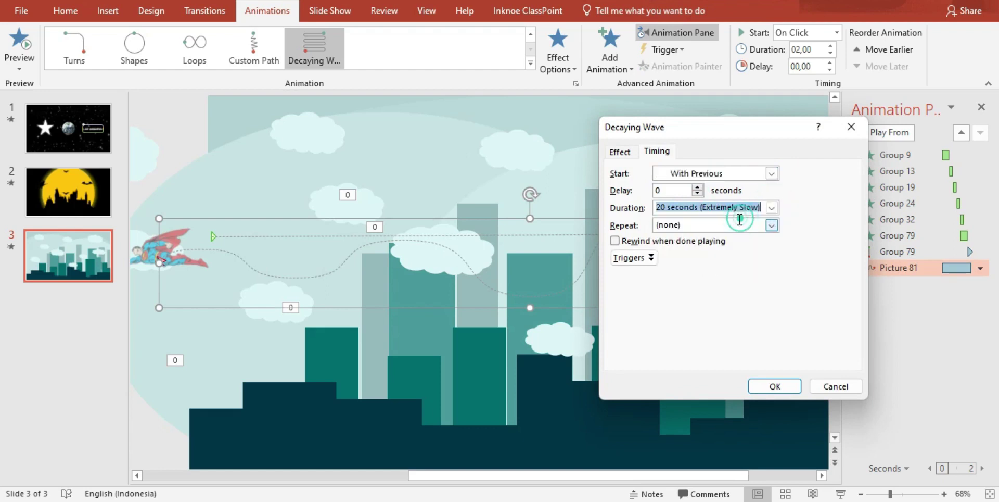
left_click(772, 225)
left_click(726, 305)
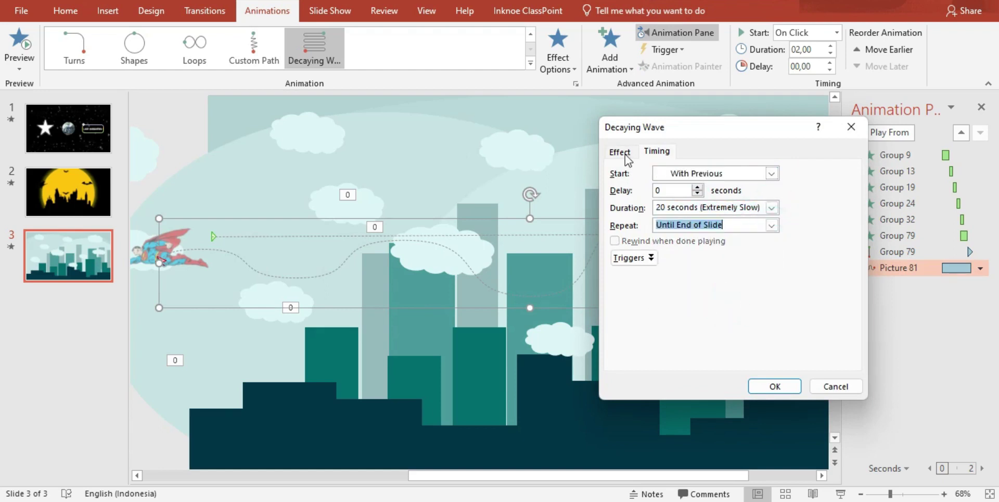
left_click(619, 152)
mouse_move(714, 206)
left_mouse_down()
mouse_move(696, 206)
mouse_move(671, 233)
left_mouse_up()
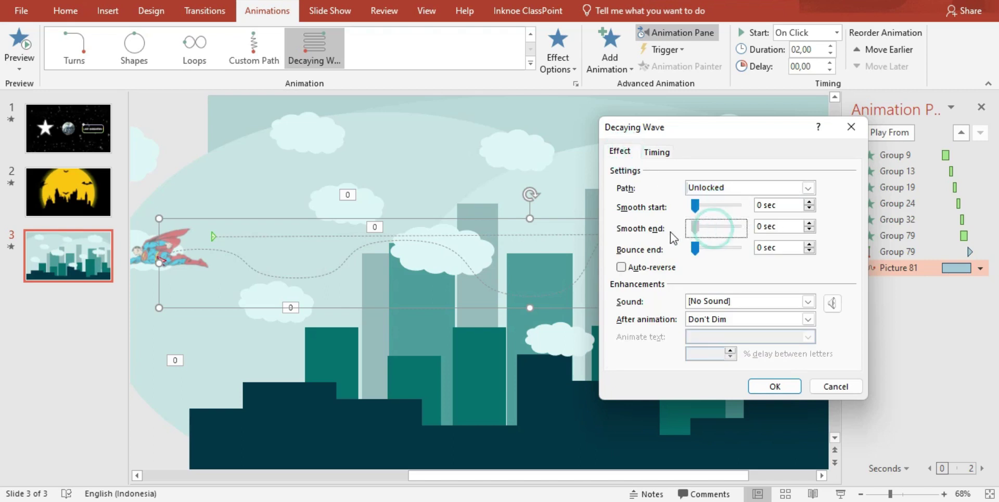
Confirm Superman's Decaying Wave path timing: With Previous, 20-second duration, no delay.
left_click(766, 388)
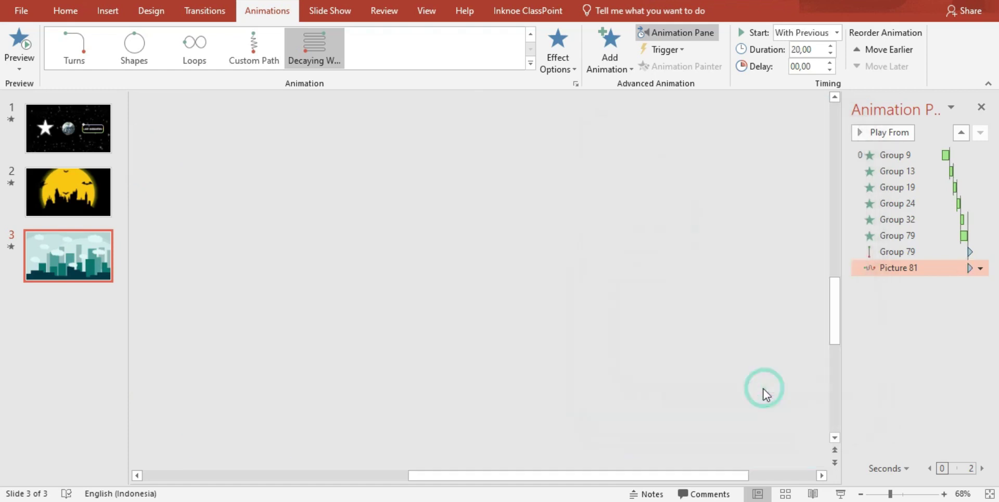